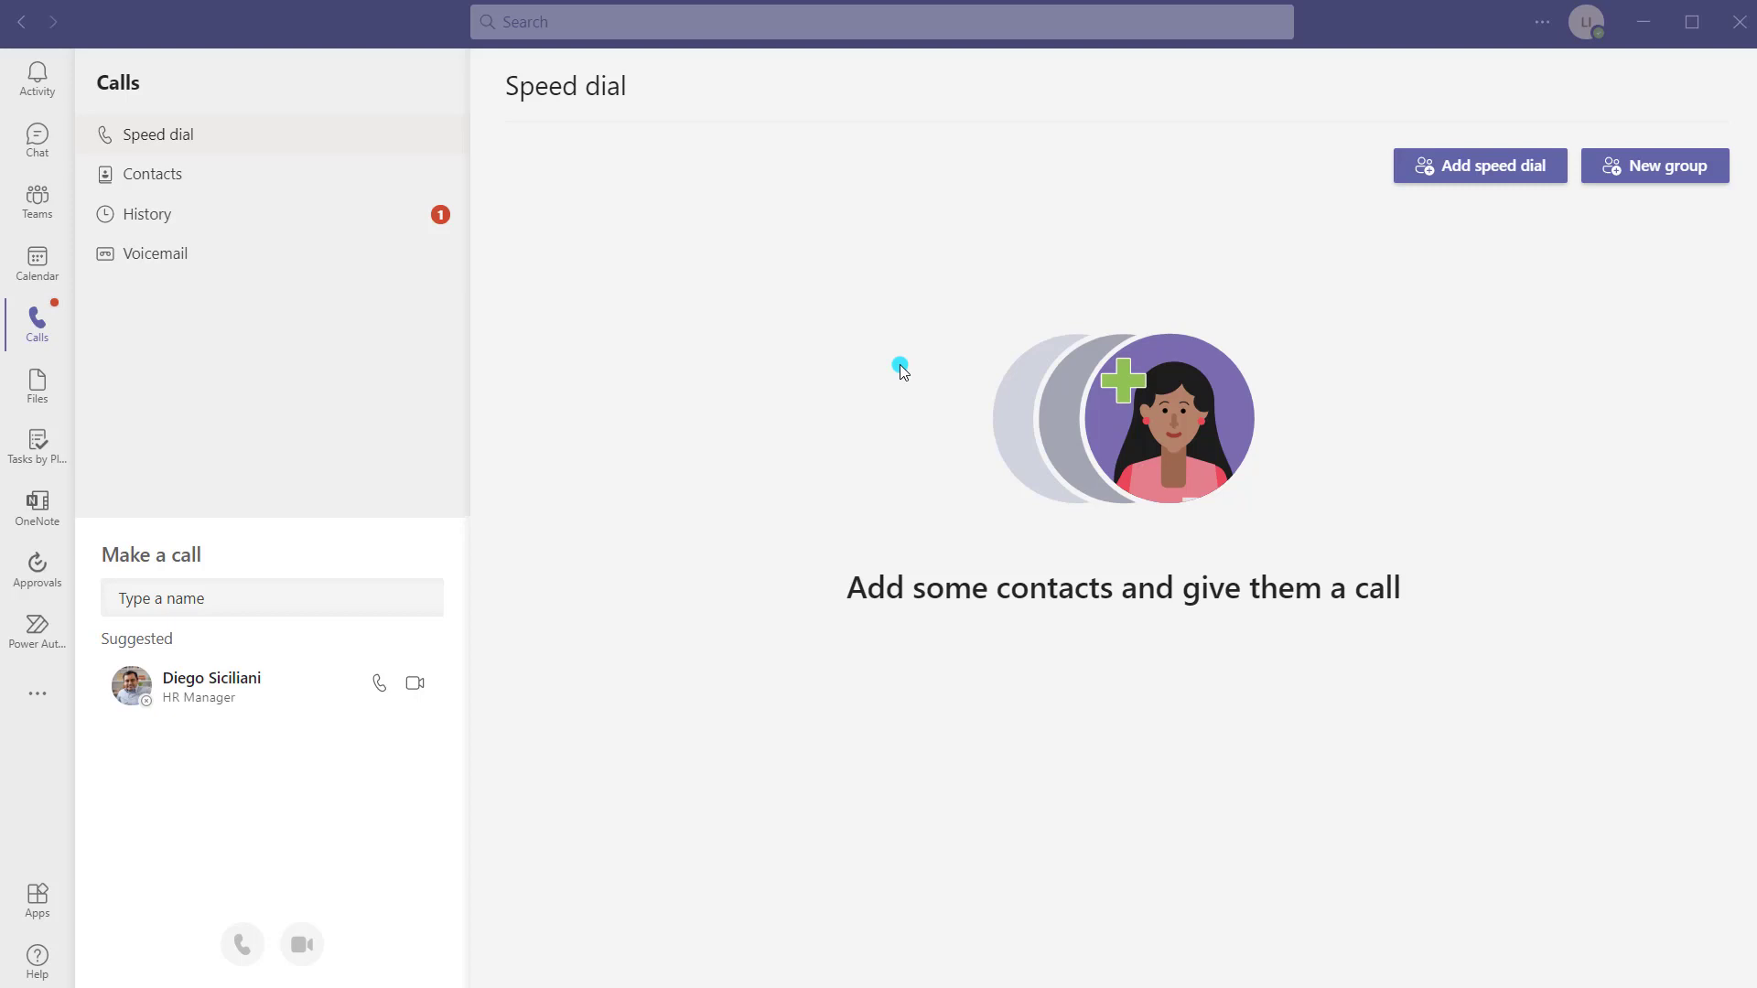
# - Start creating a new team from scratch and make it private
pyautogui.click(31, 204)
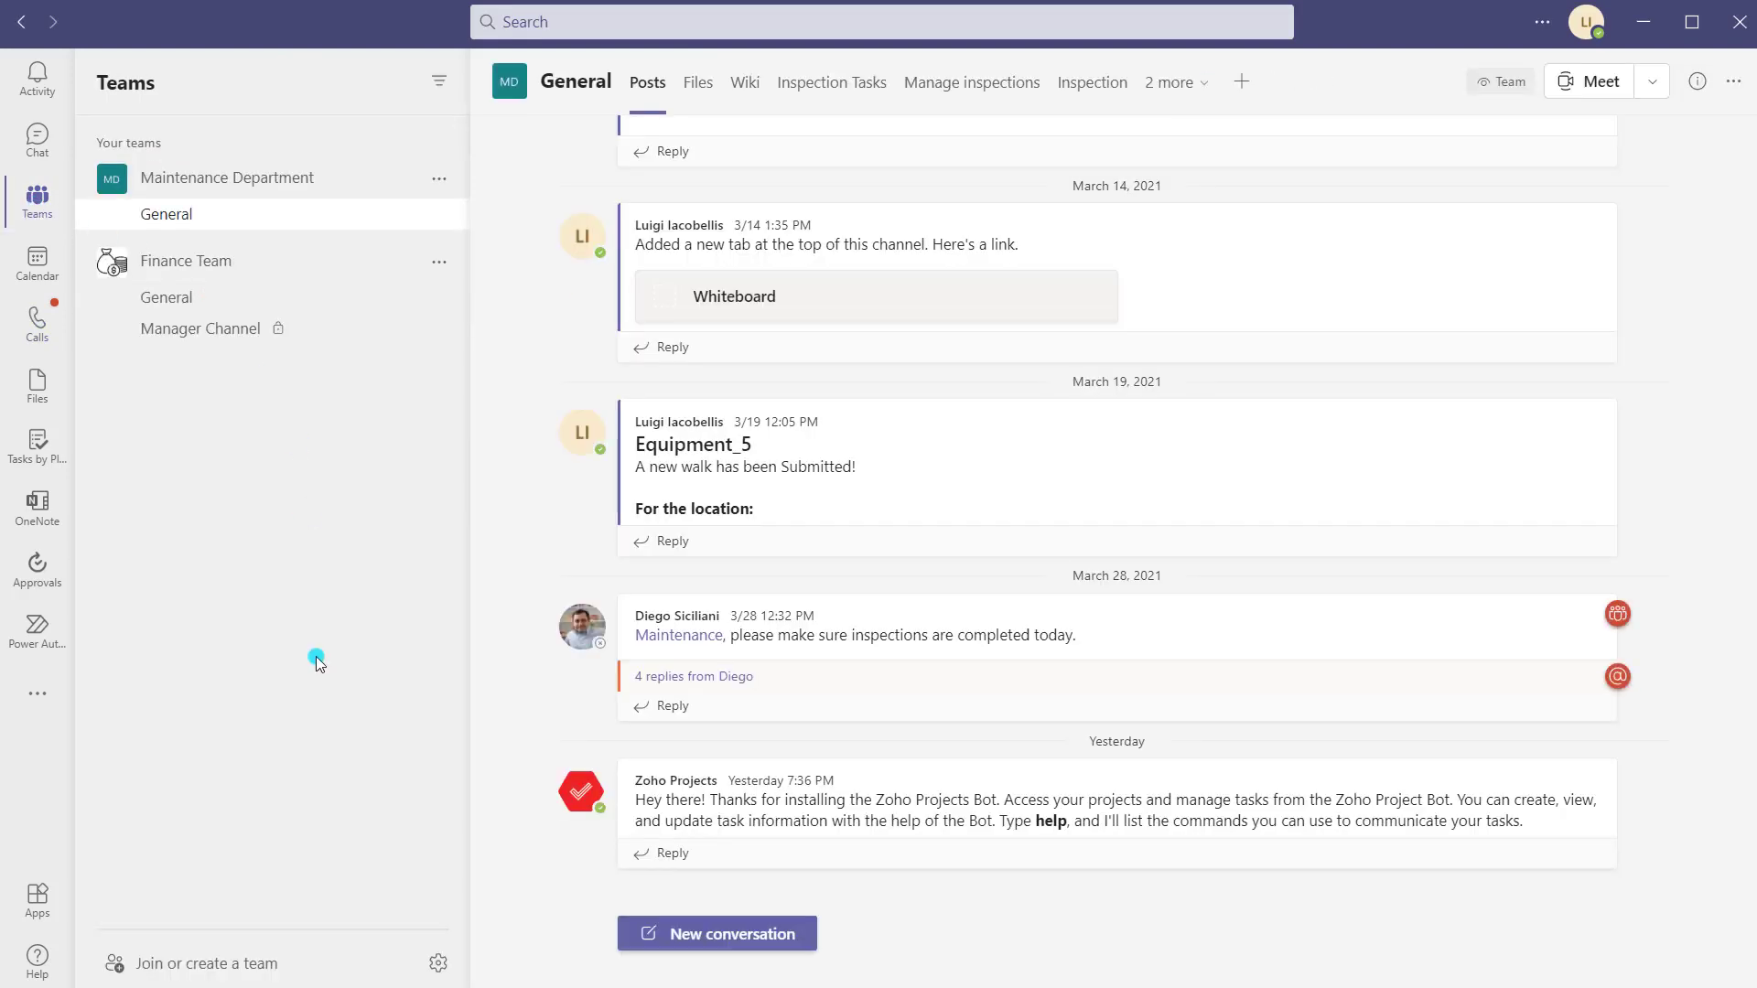
pyautogui.click(306, 973)
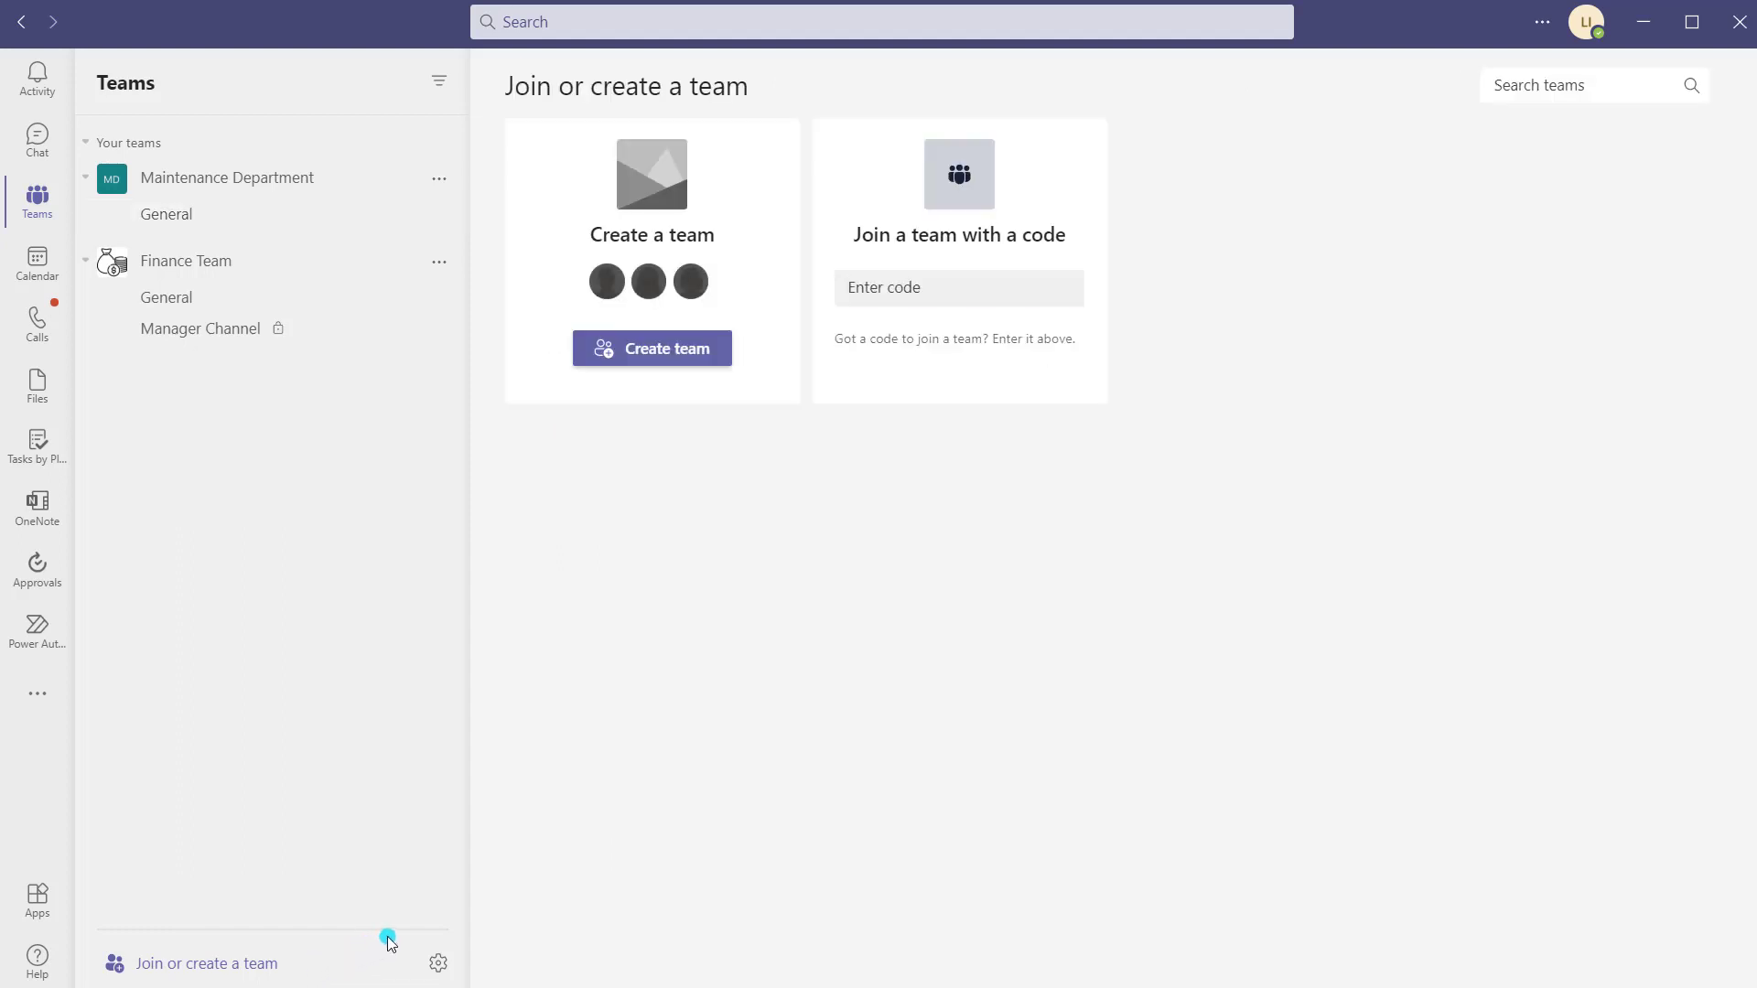
pyautogui.click(686, 355)
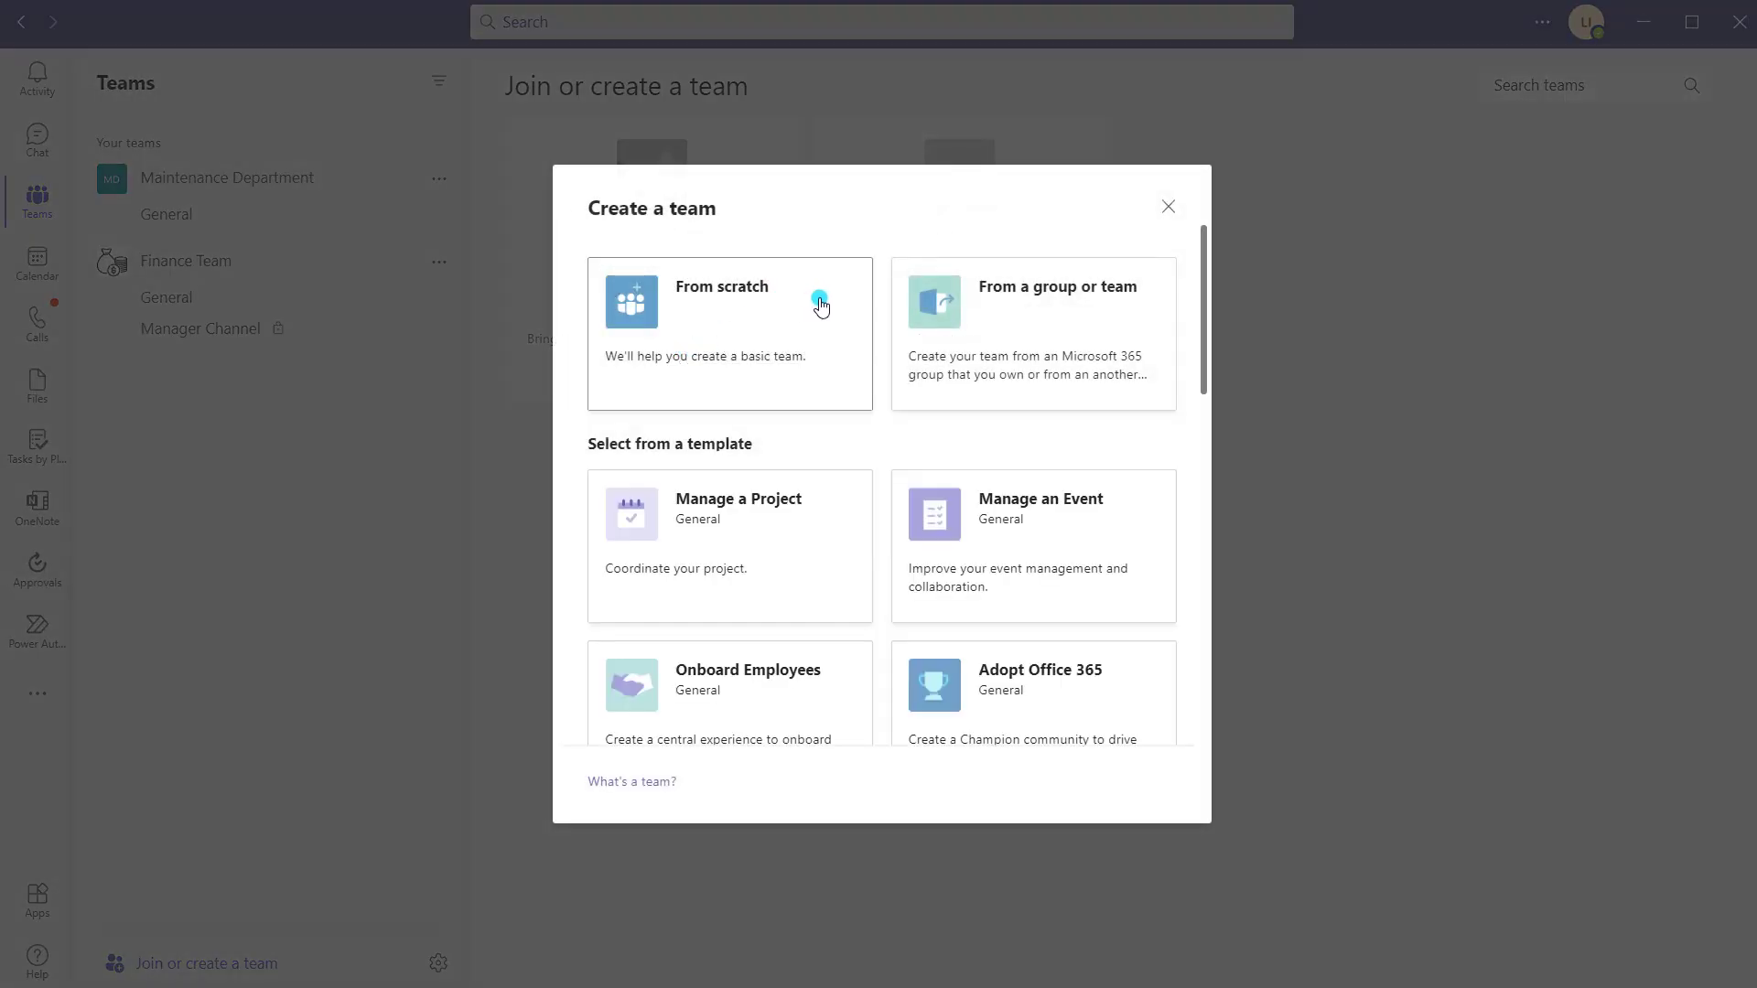
pyautogui.click(820, 308)
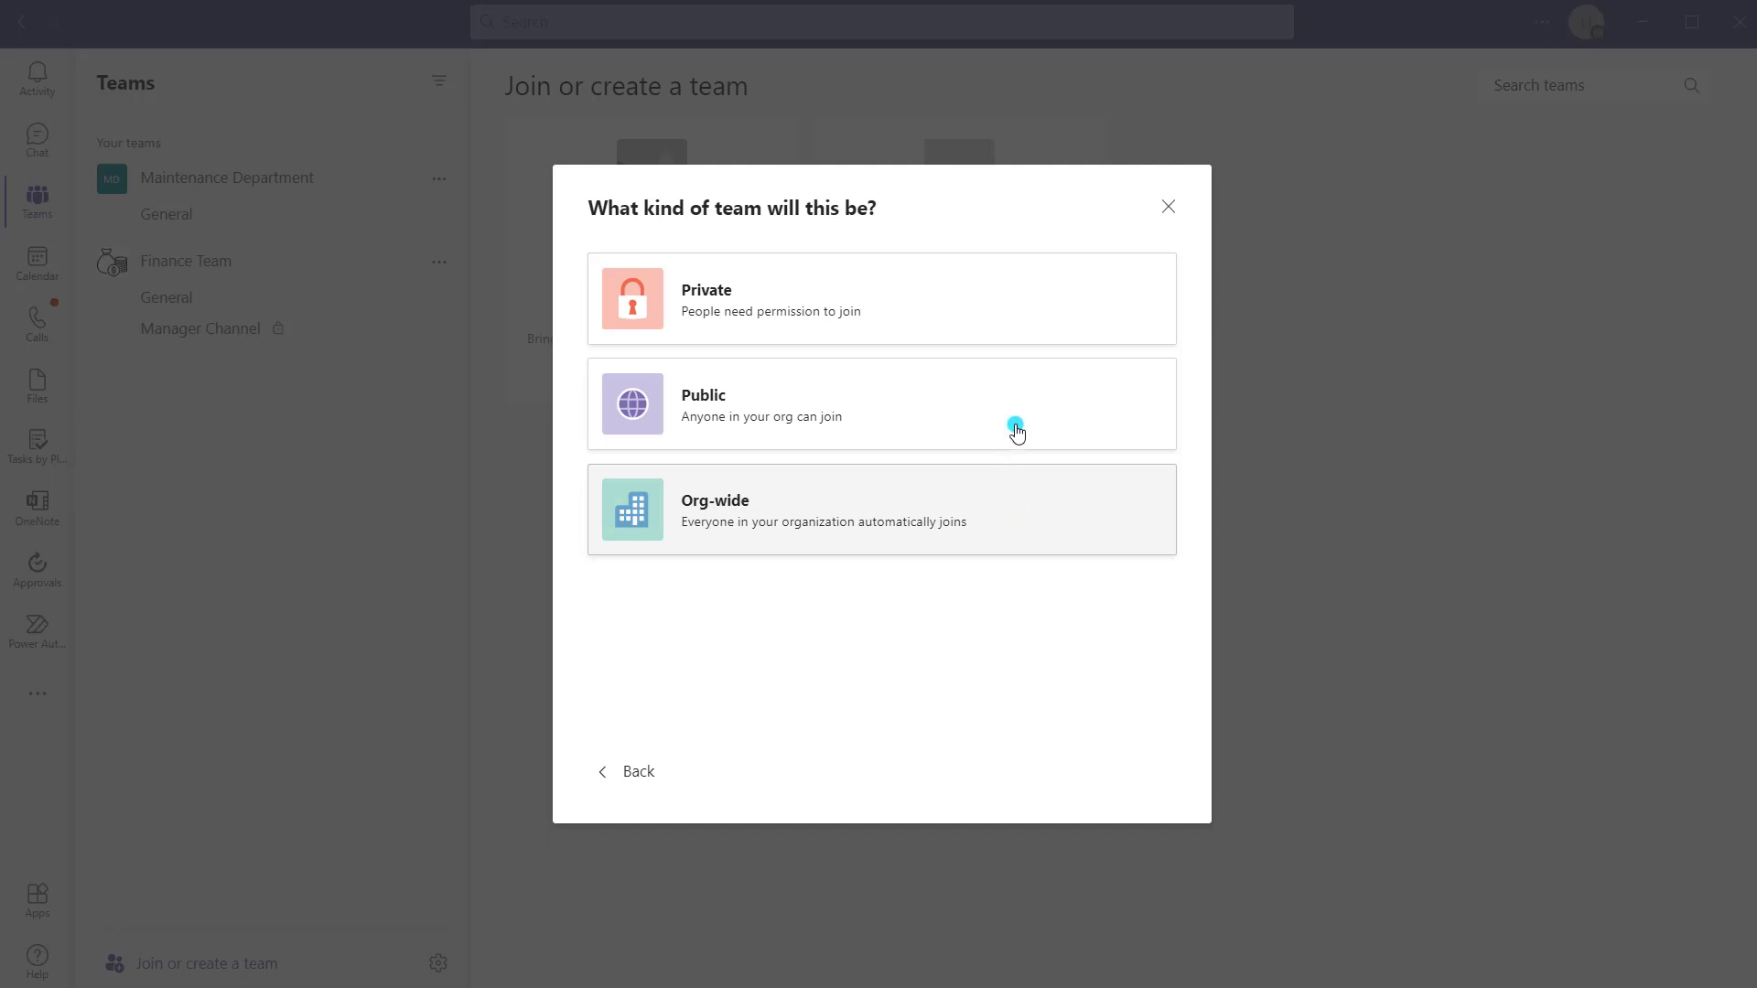
pyautogui.click(994, 324)
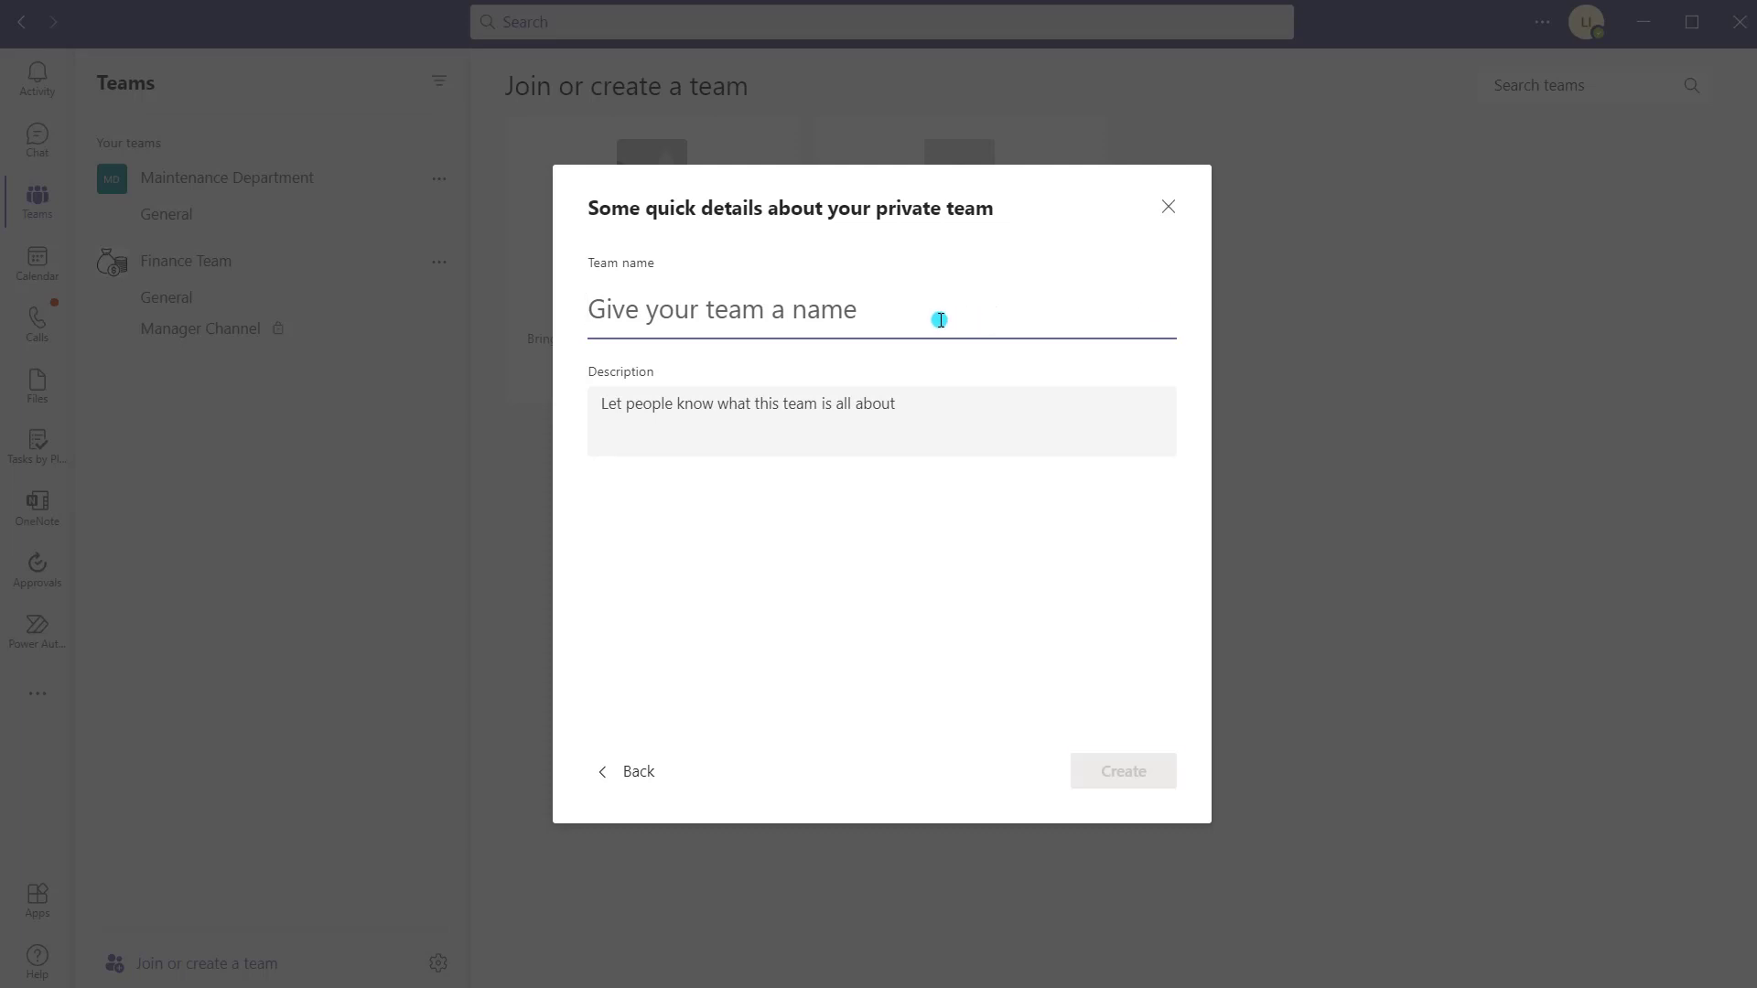
# - Name the team Human Resources, describe it as "To be used by the HR department", and create it
pyautogui.write('Human Resour')
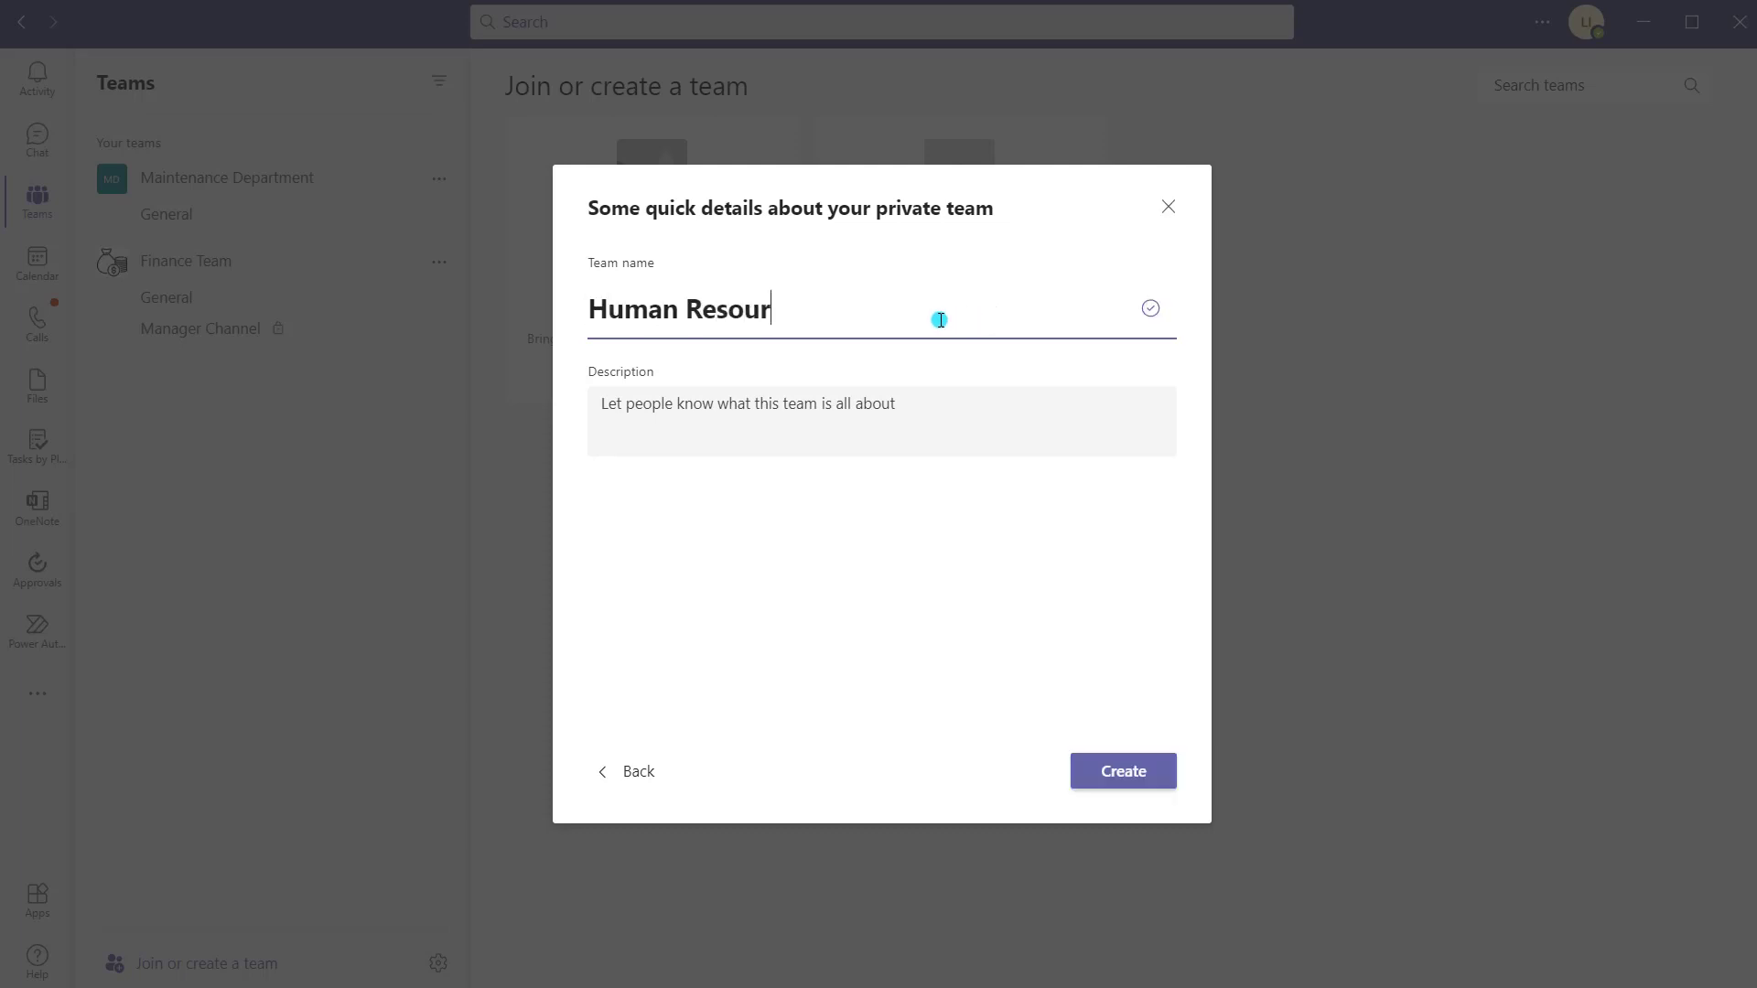
pyautogui.write('ces')
pyautogui.click(805, 413)
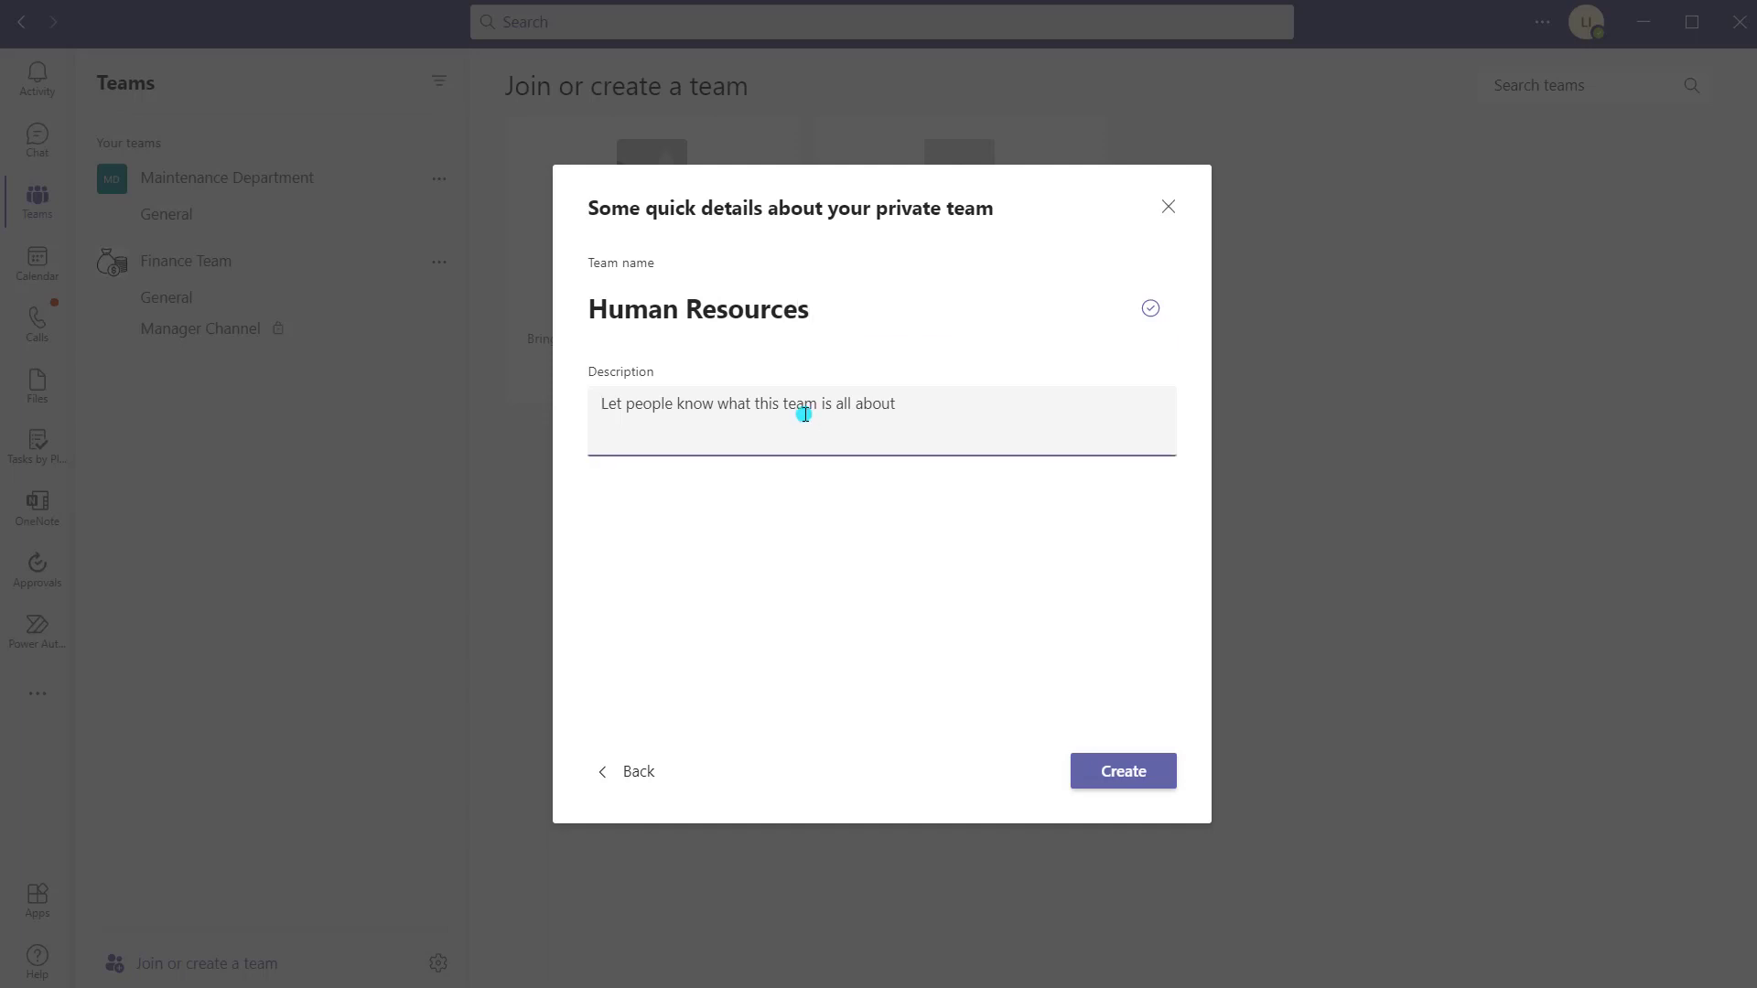
pyautogui.write('To be used by the HR department')
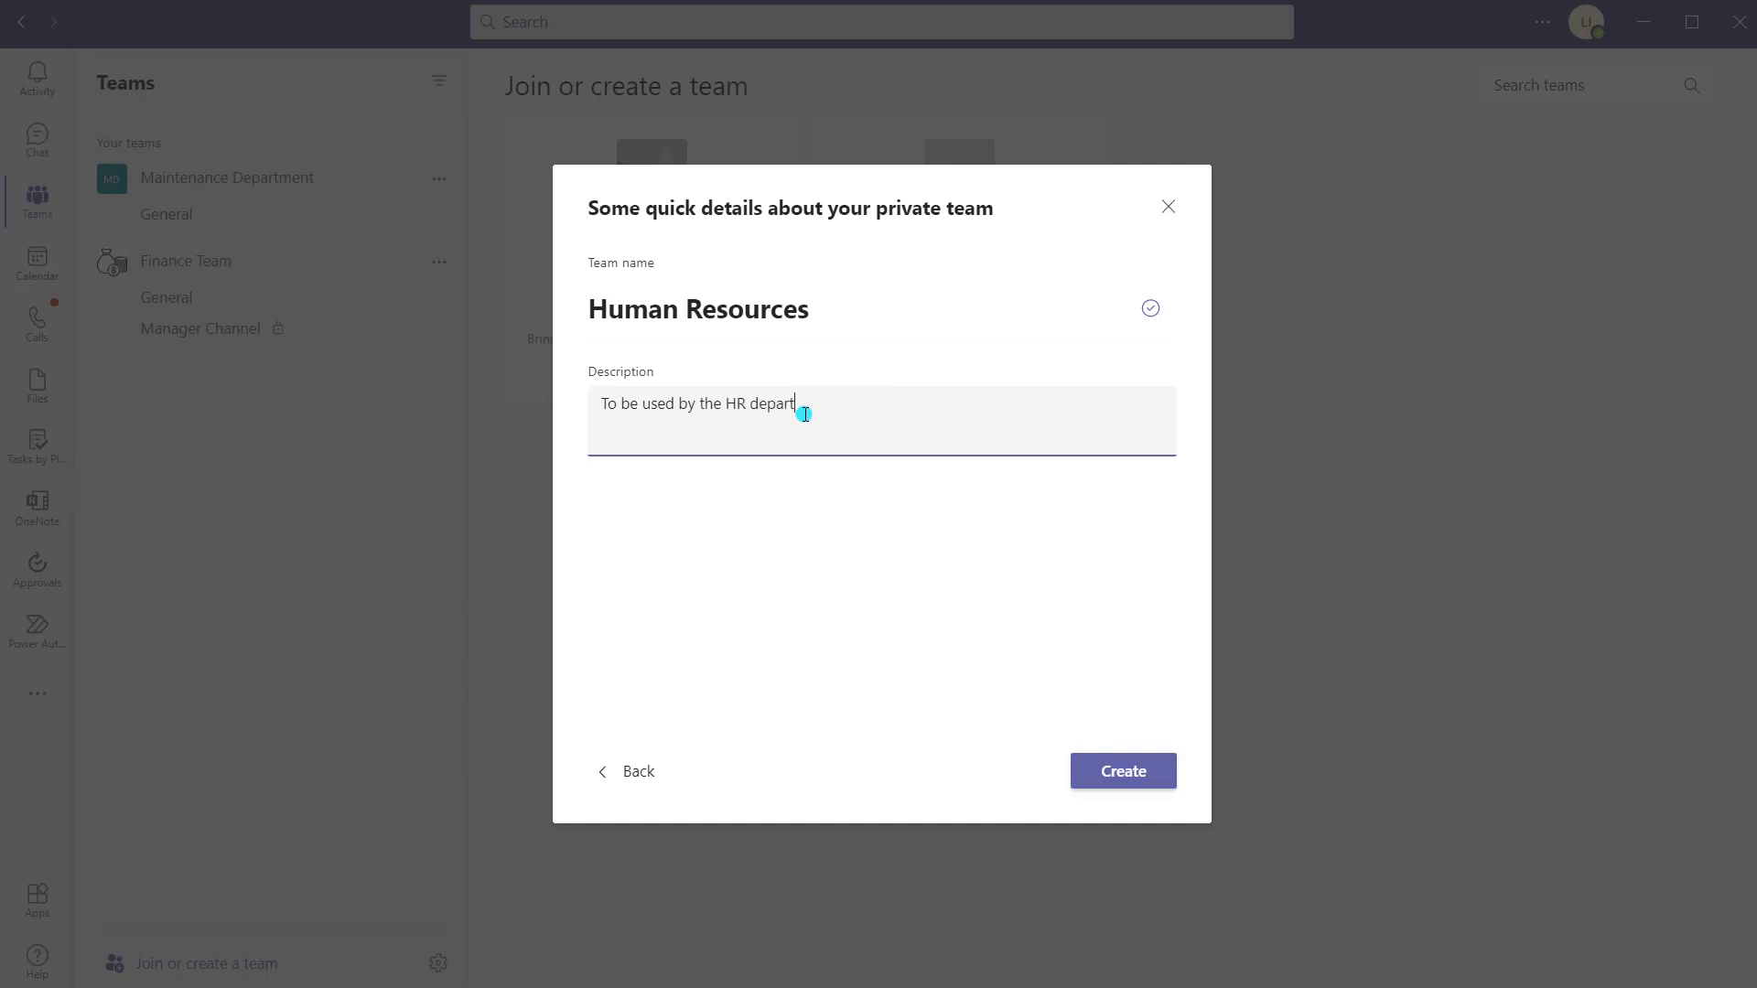
pyautogui.click(1142, 785)
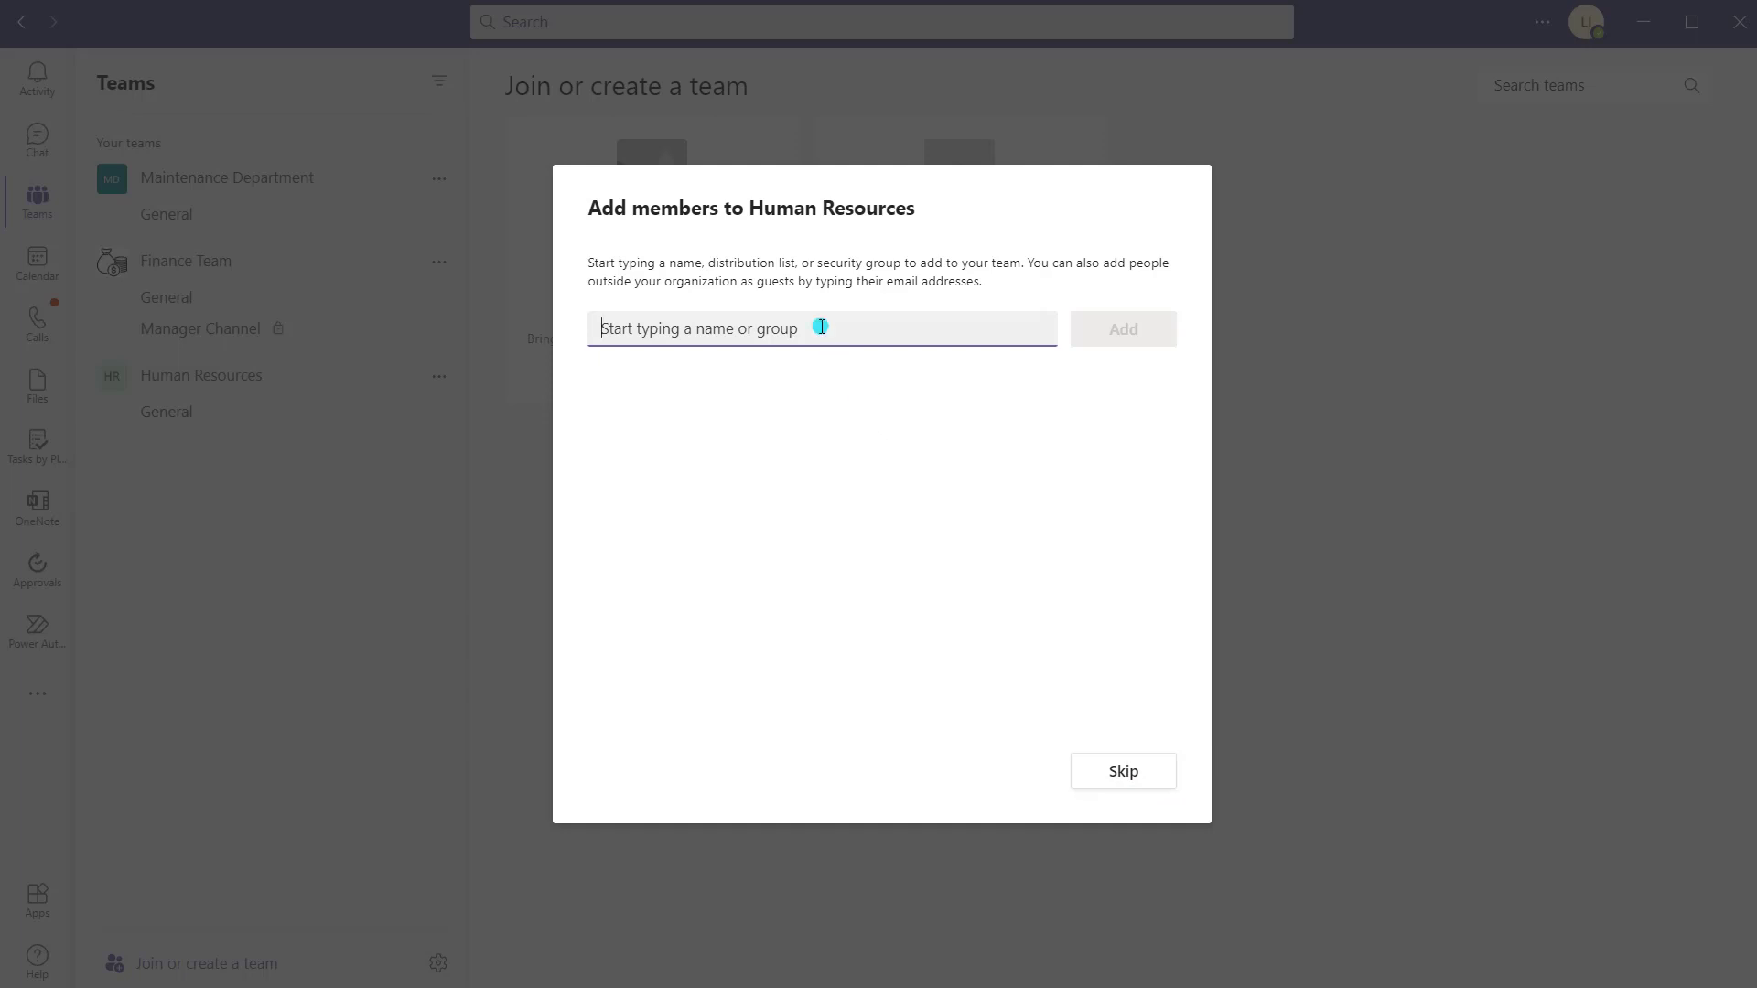
# - Add the marketing assistant to the Human Resources team with the Member role and finish adding members
pyautogui.write('Alex')
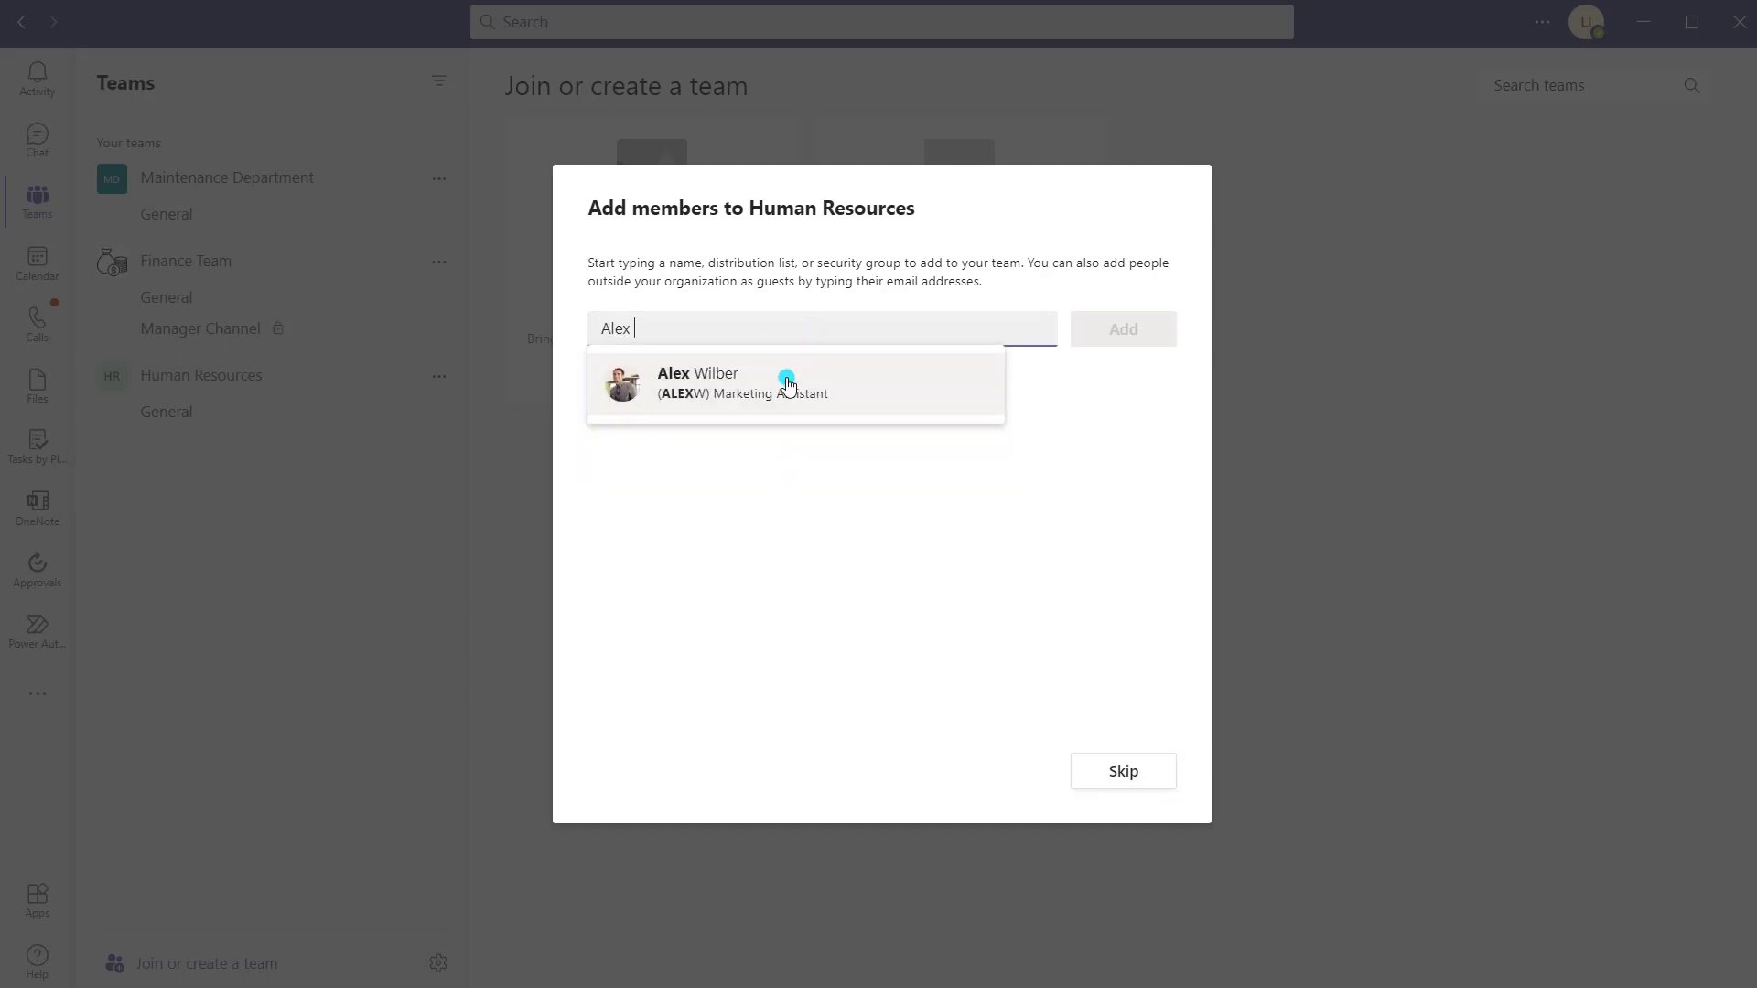
pyautogui.click(745, 394)
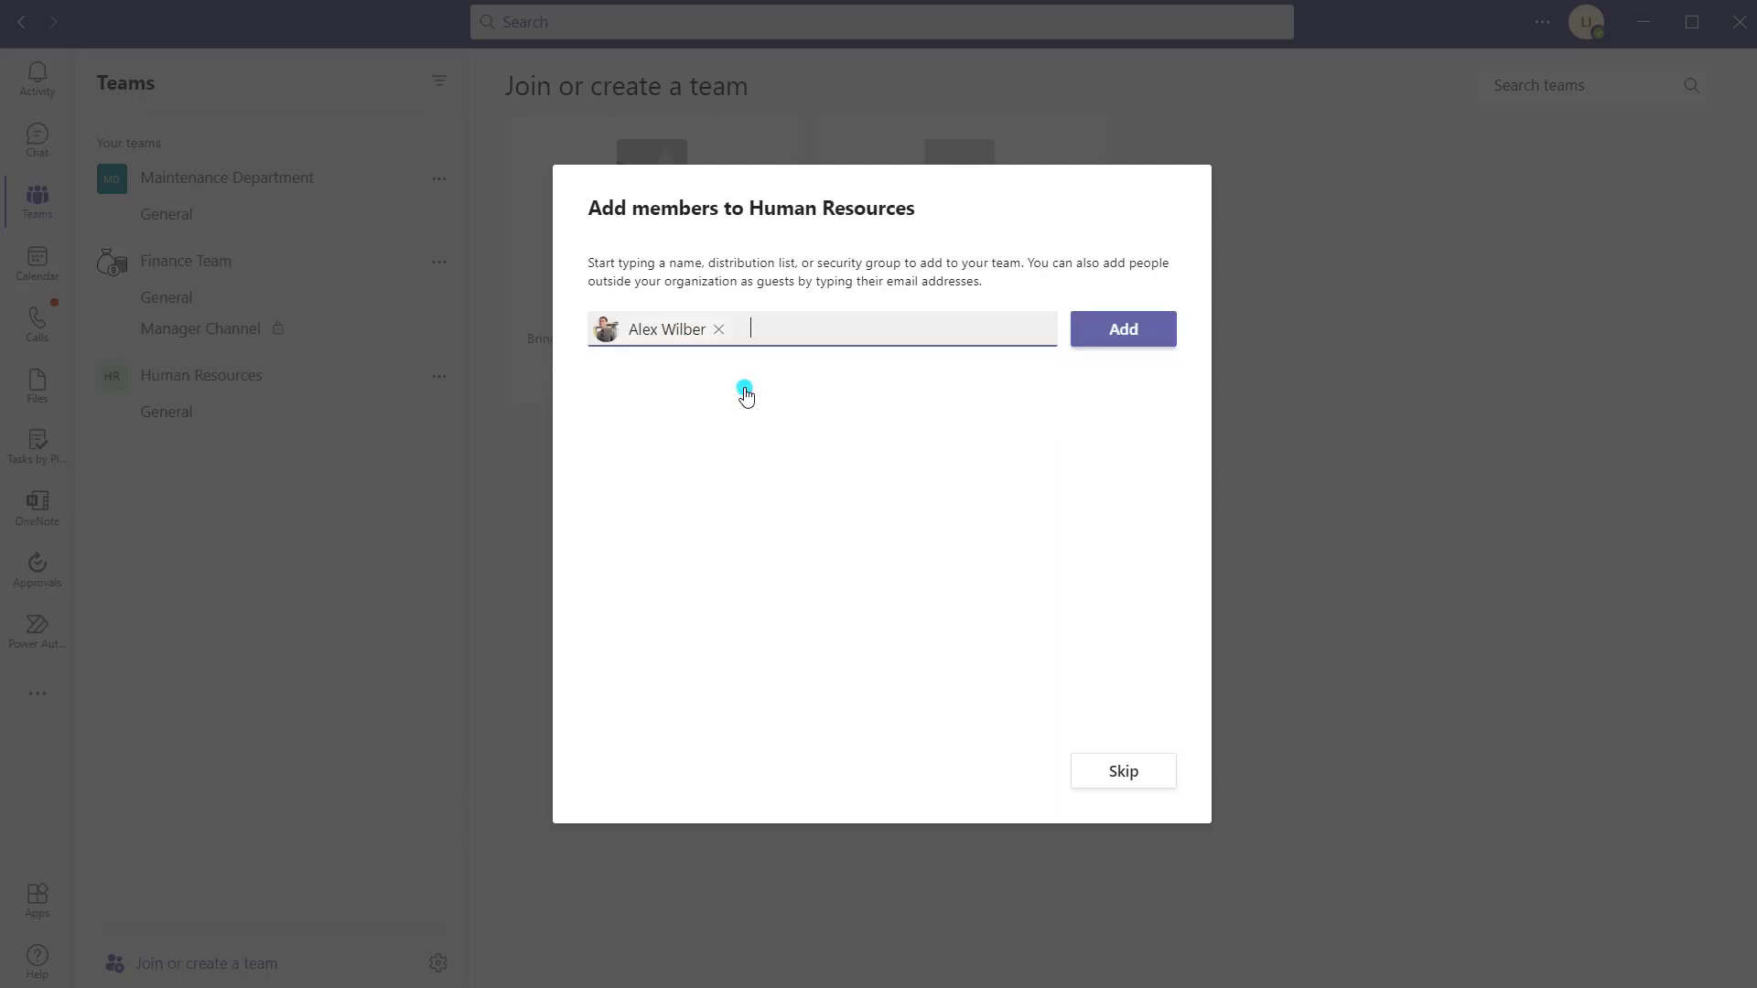
pyautogui.click(1126, 329)
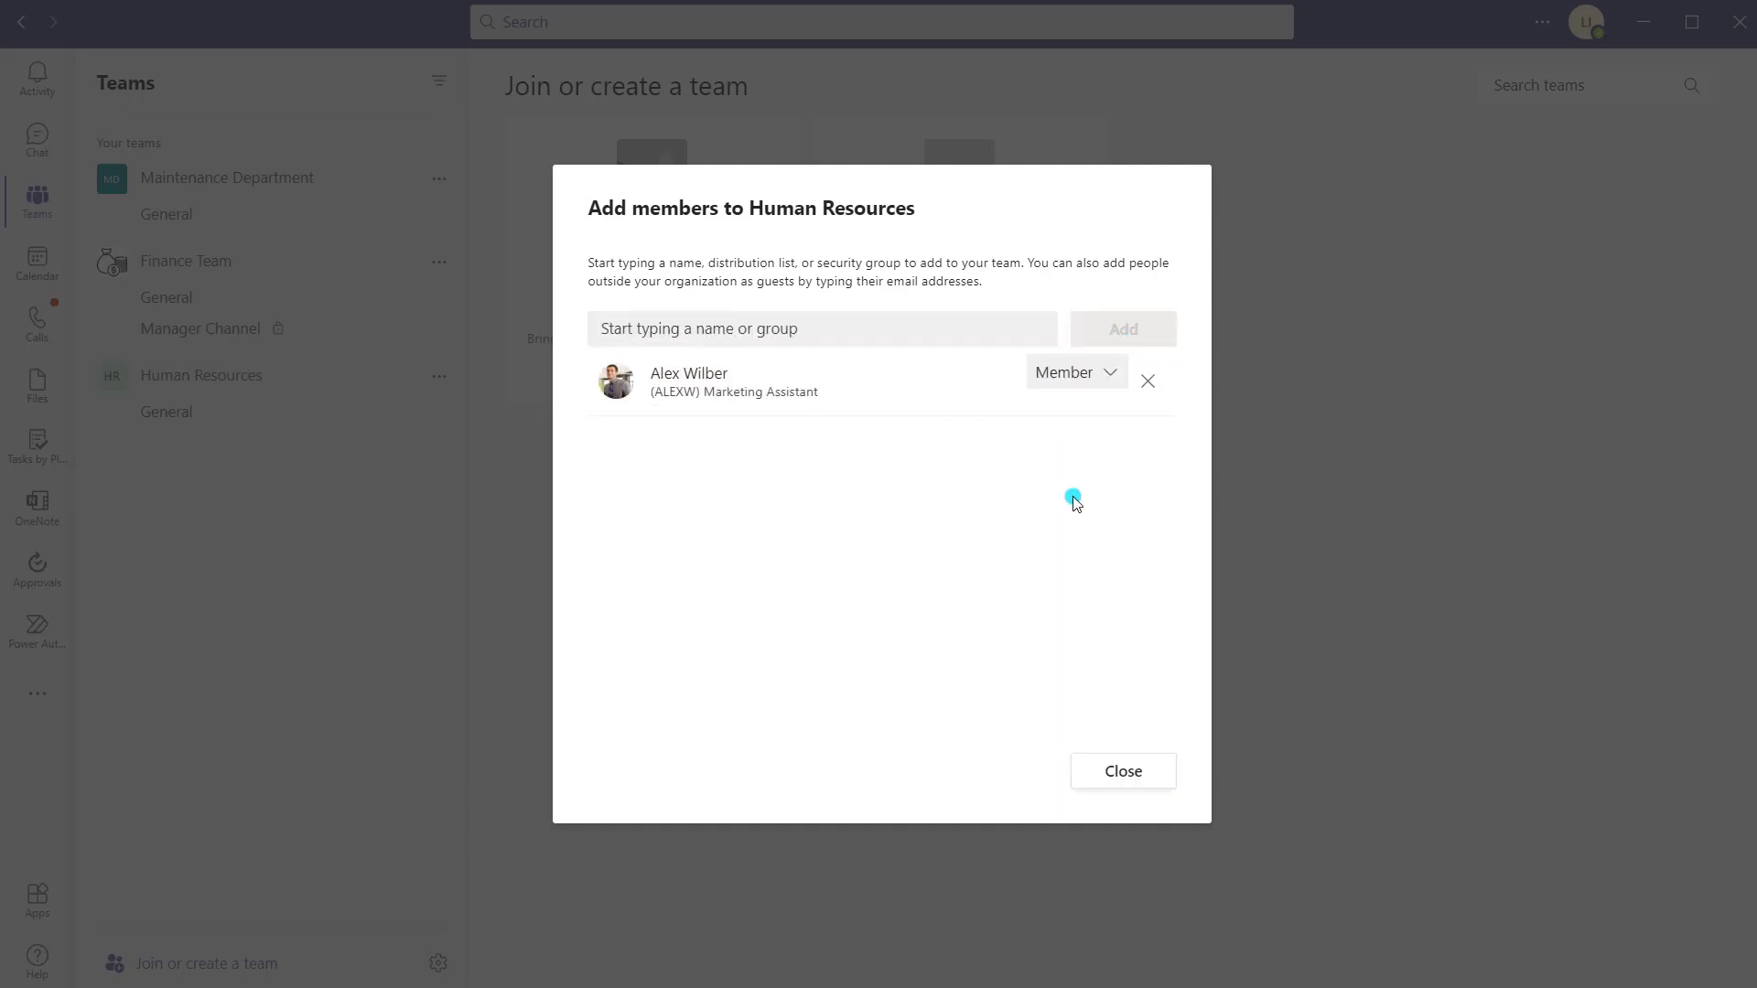
pyautogui.click(1097, 386)
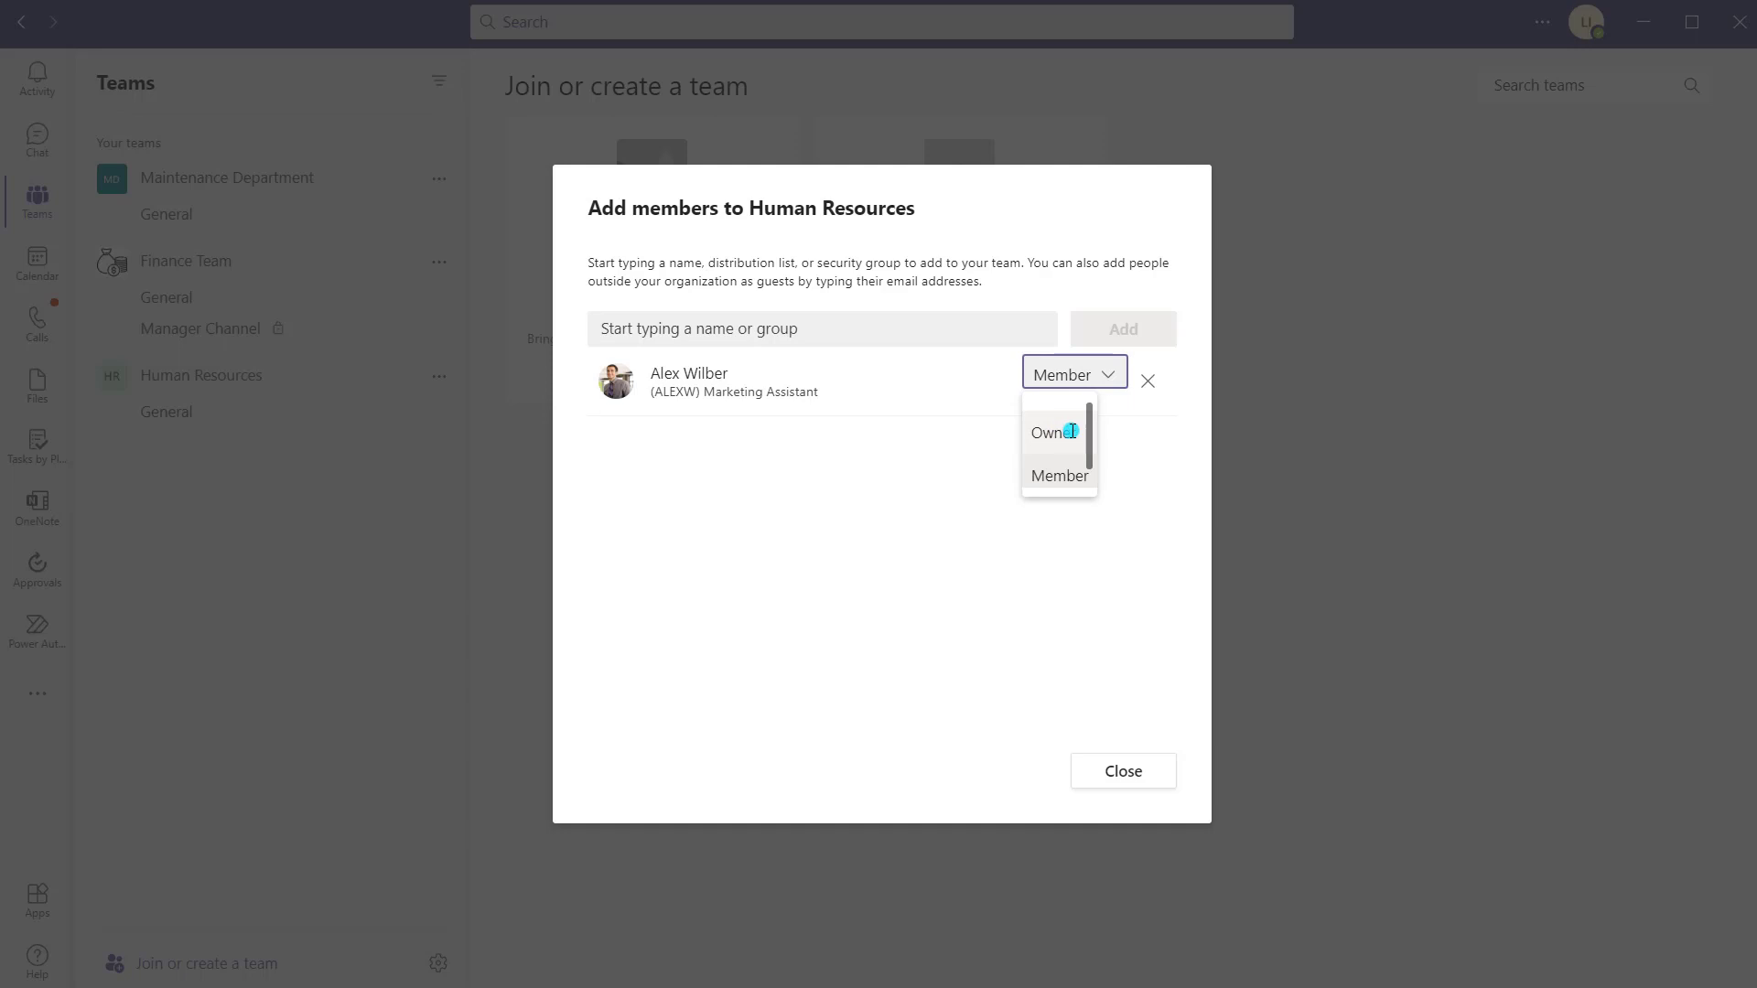
pyautogui.click(1134, 448)
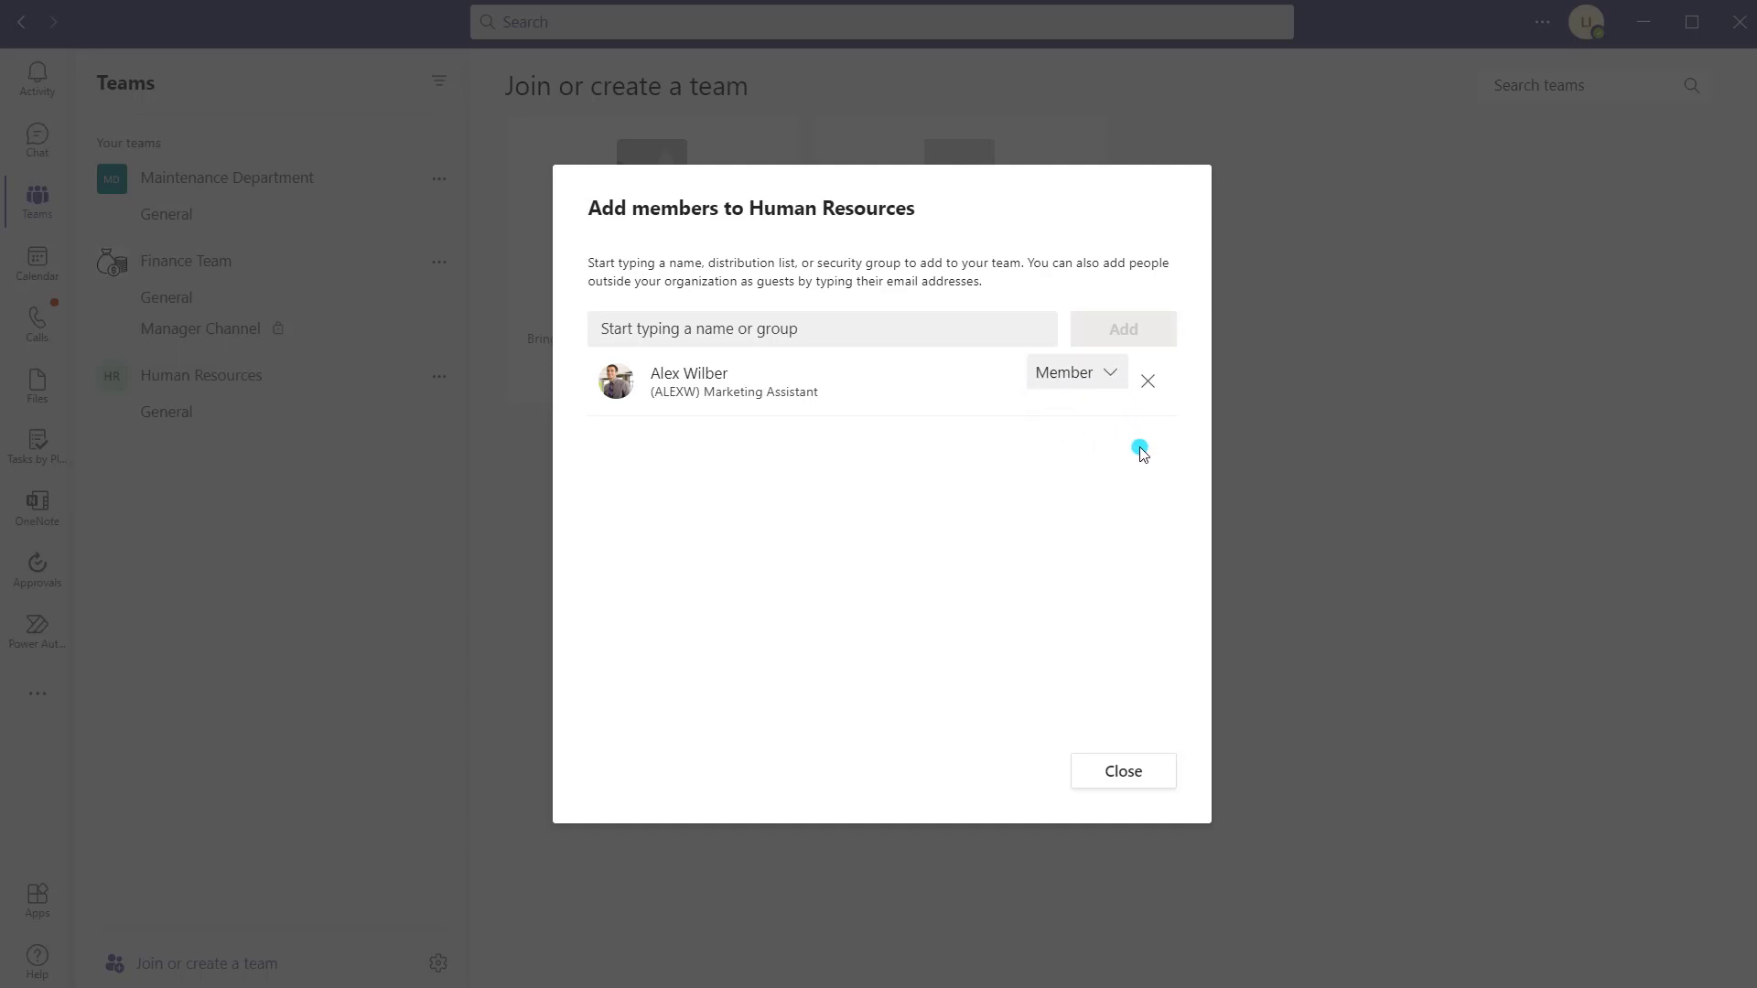
pyautogui.click(1146, 774)
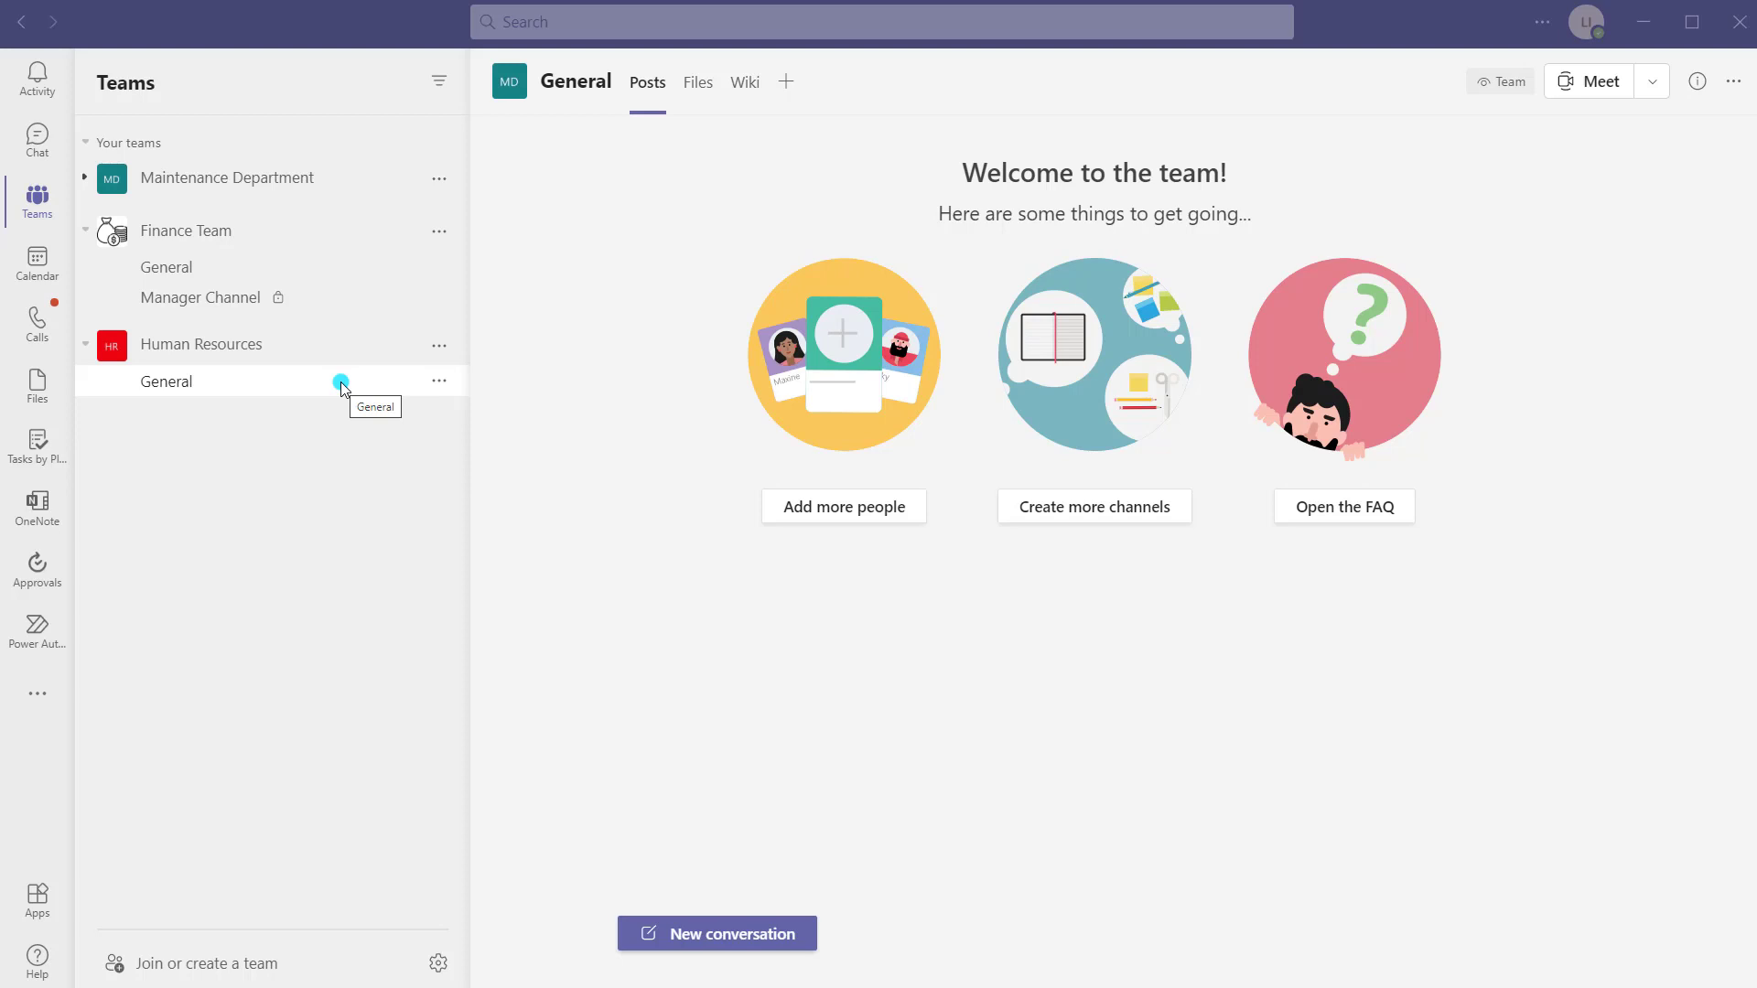
# - Start creating another team from the Manage a Project template and make it private
pyautogui.click(277, 965)
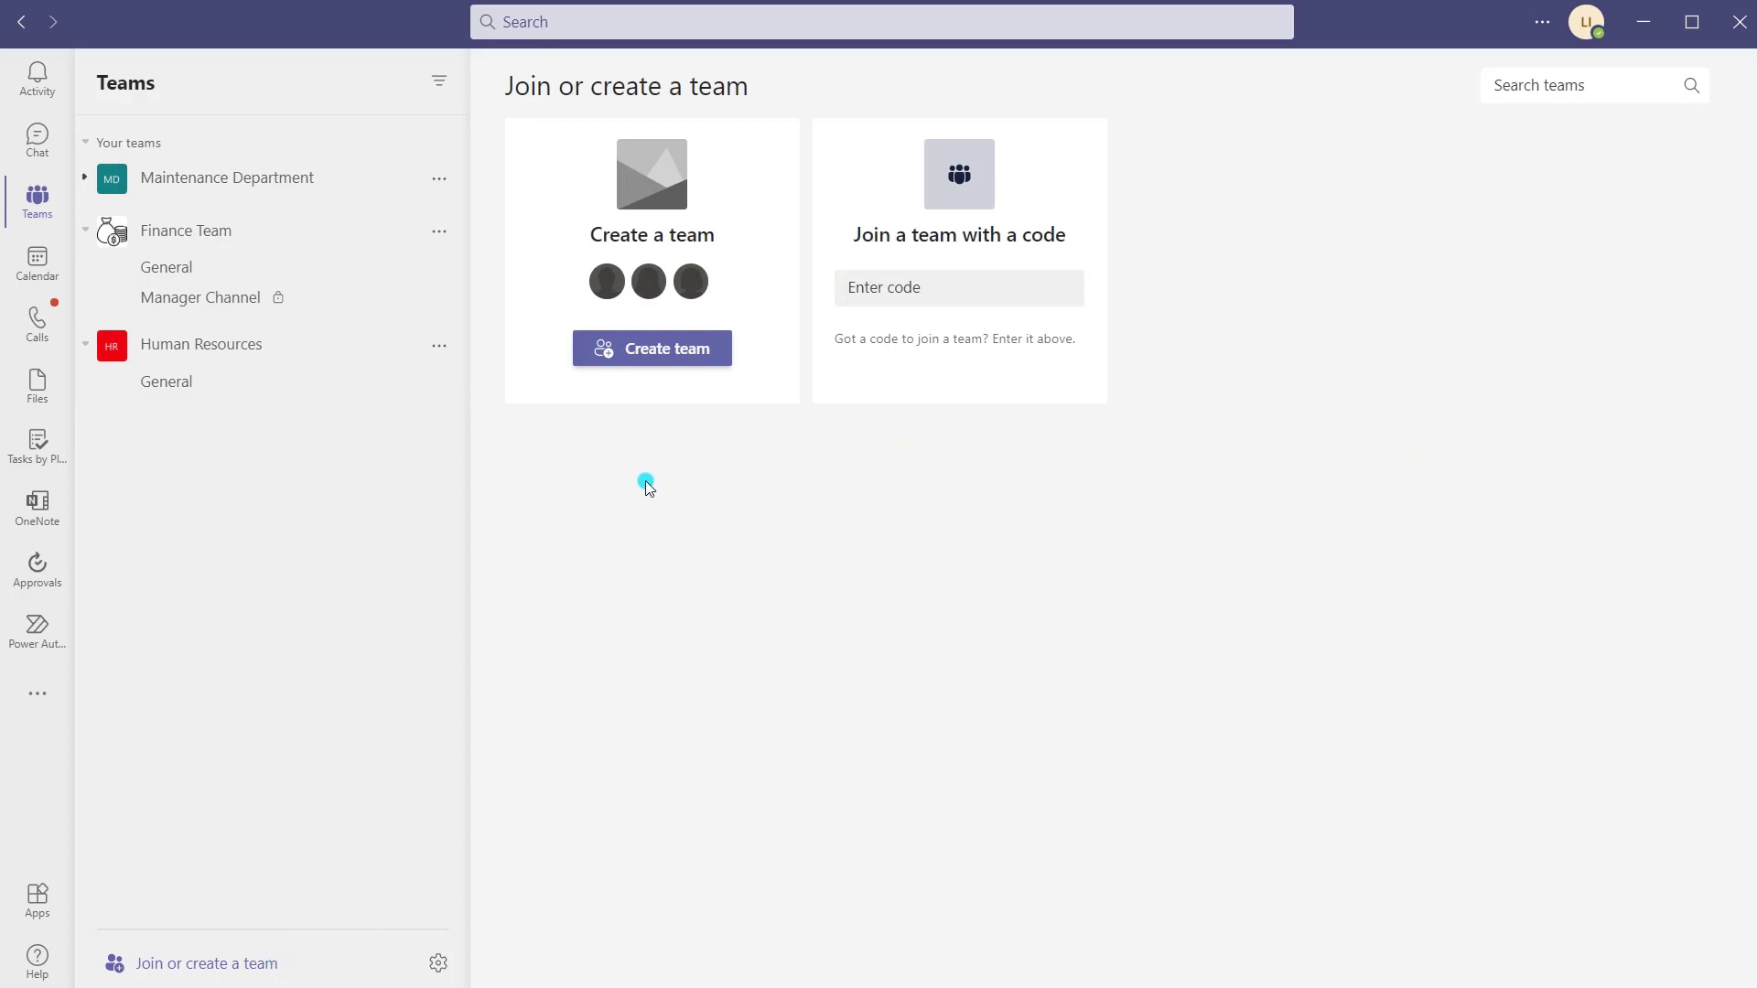
pyautogui.click(678, 346)
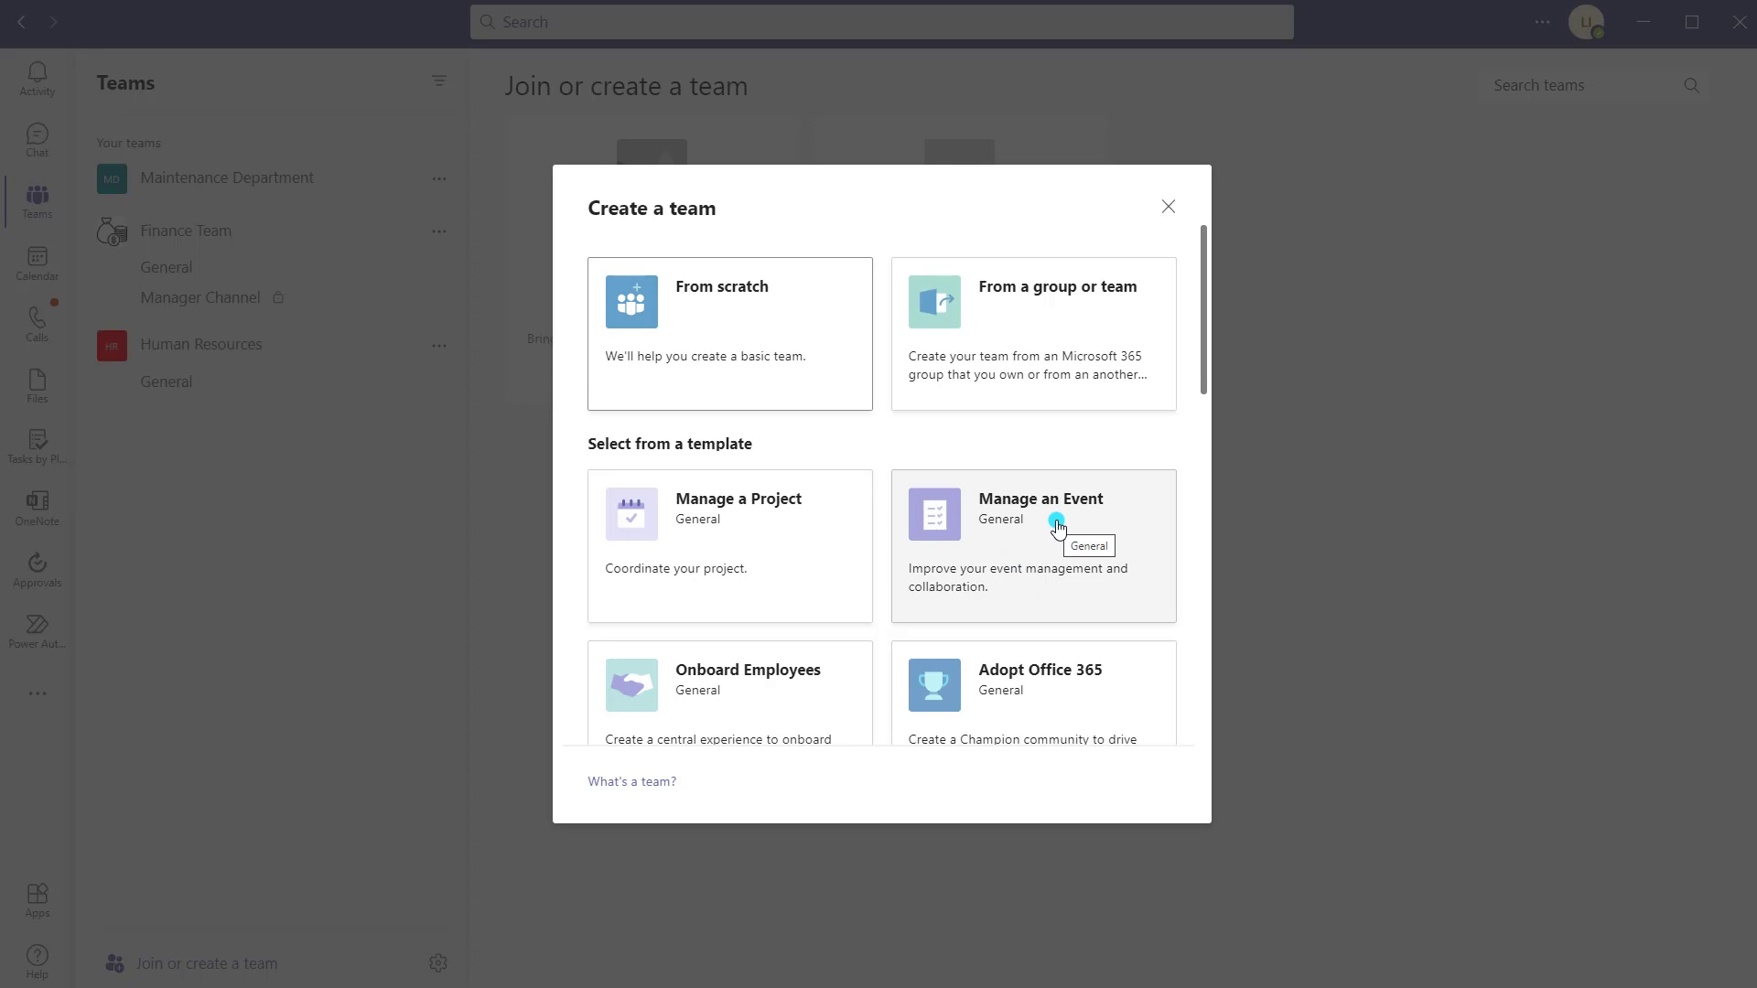
pyautogui.scroll(-1, 1052, 526)
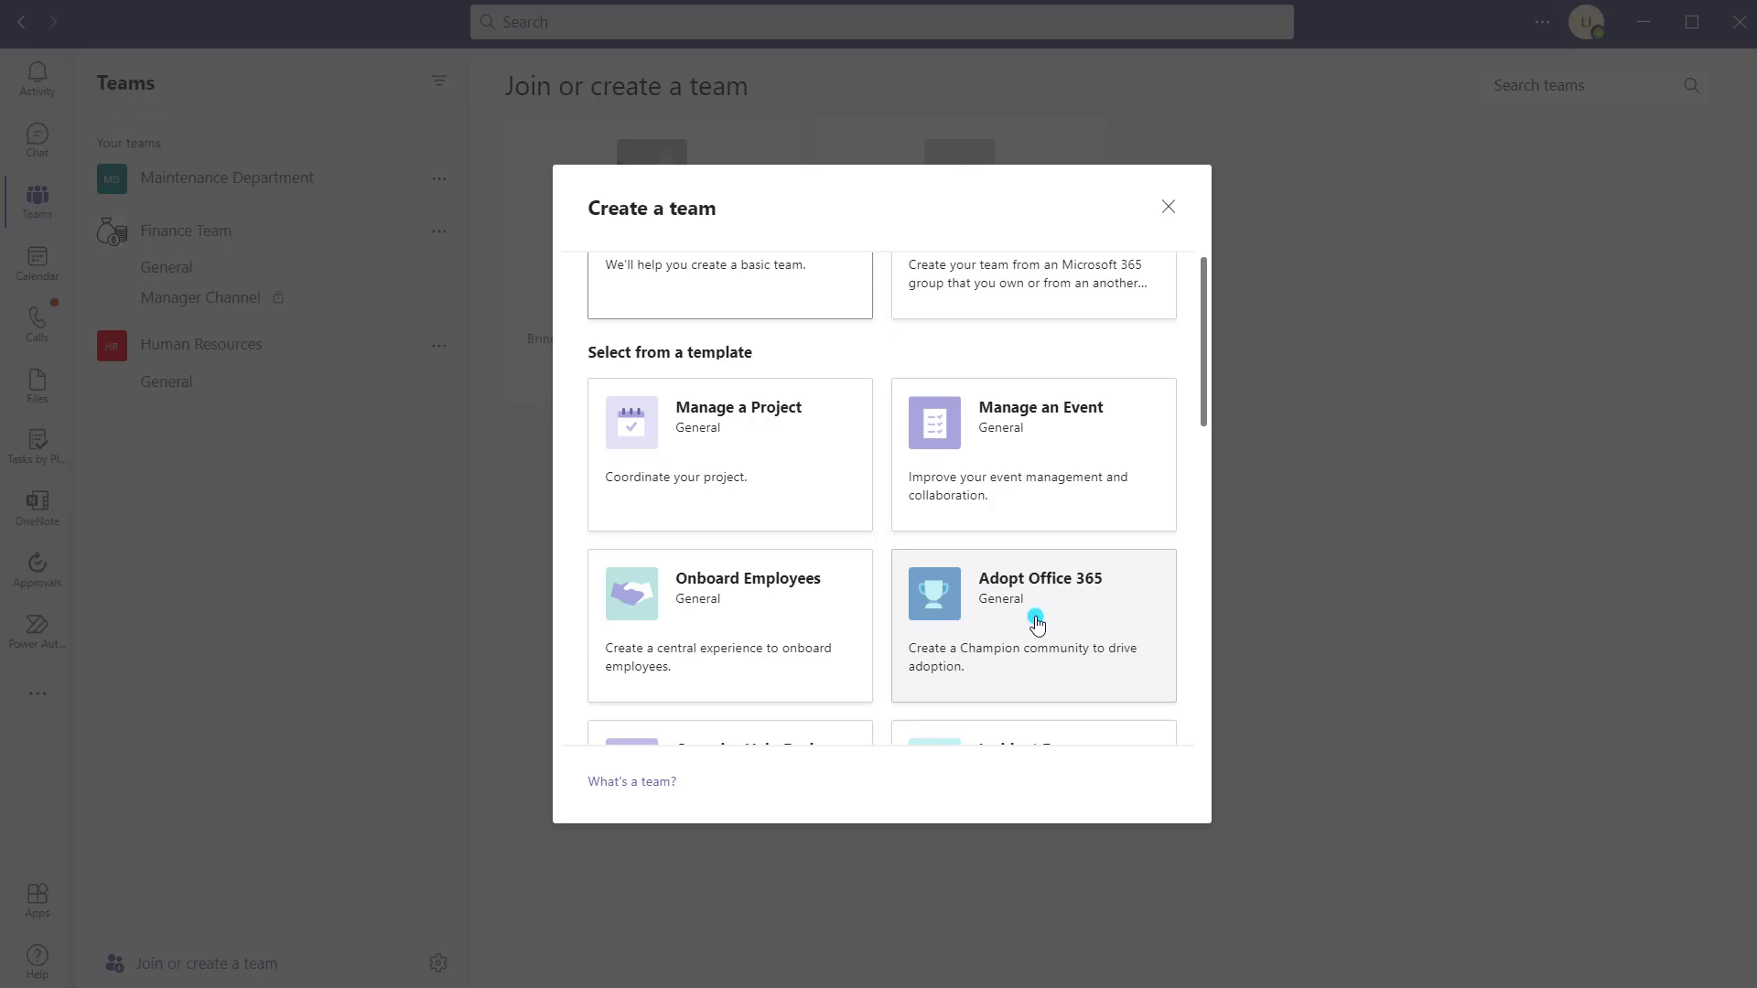
pyautogui.scroll(-1, 1034, 623)
pyautogui.scroll(-1, 1024, 594)
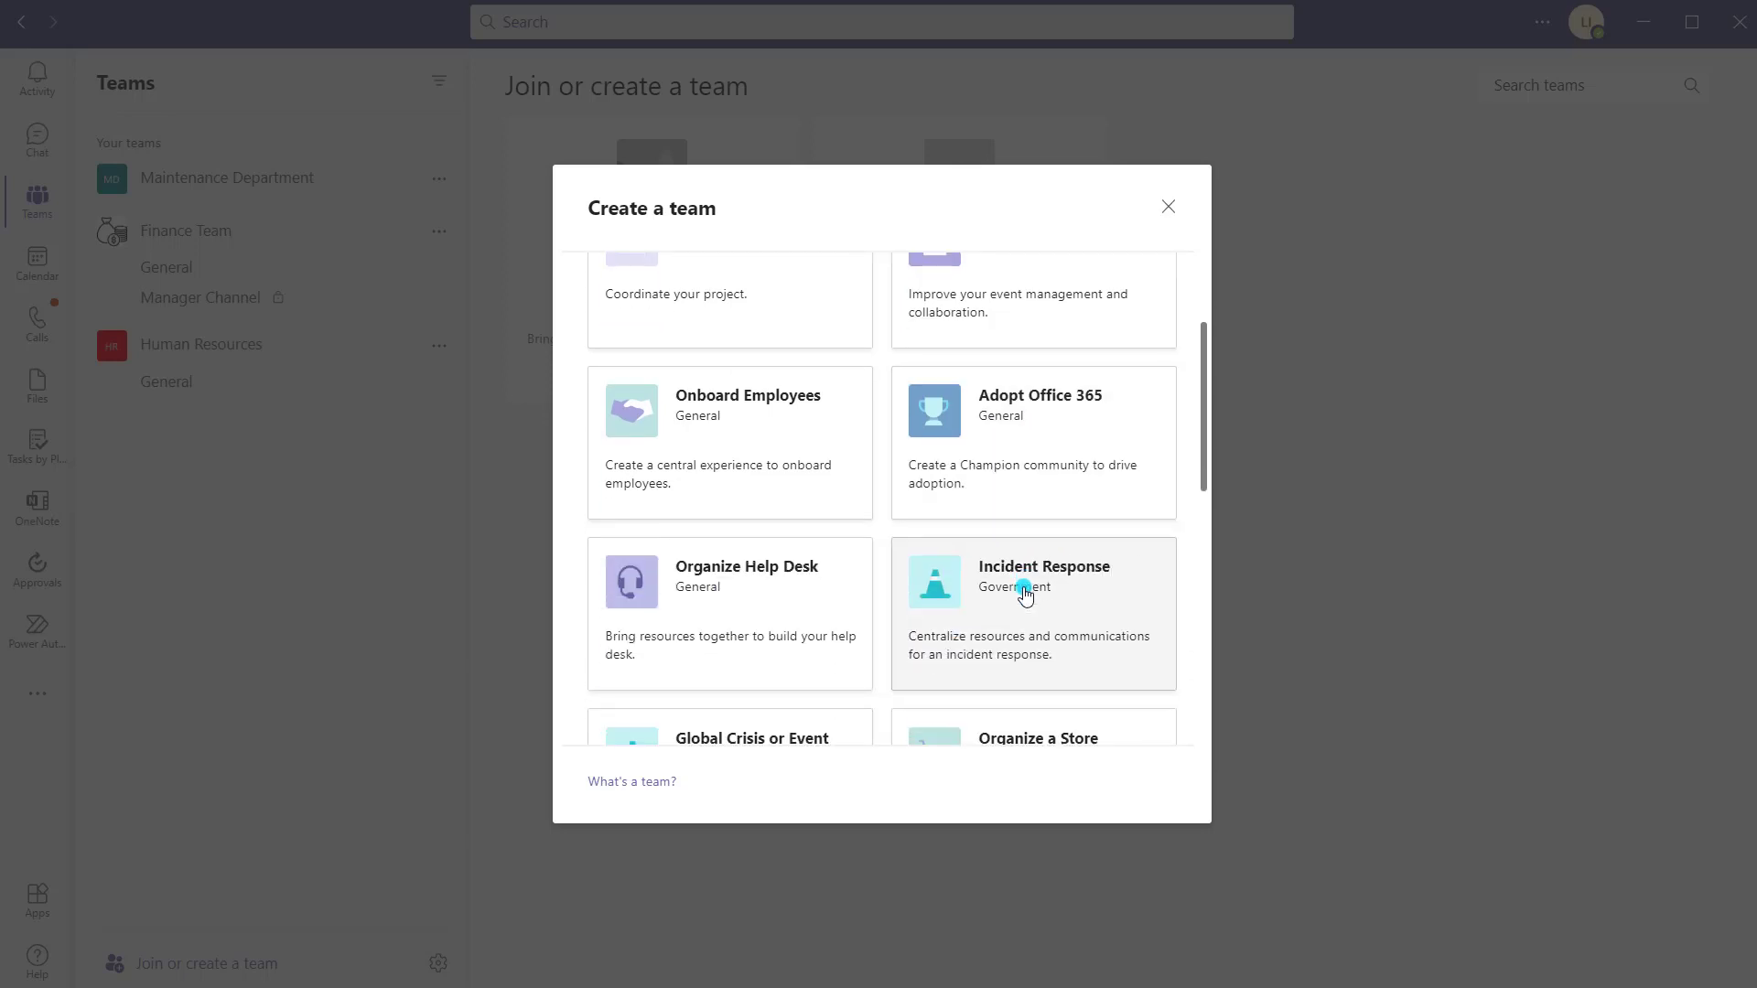
pyautogui.scroll(-2, 1069, 624)
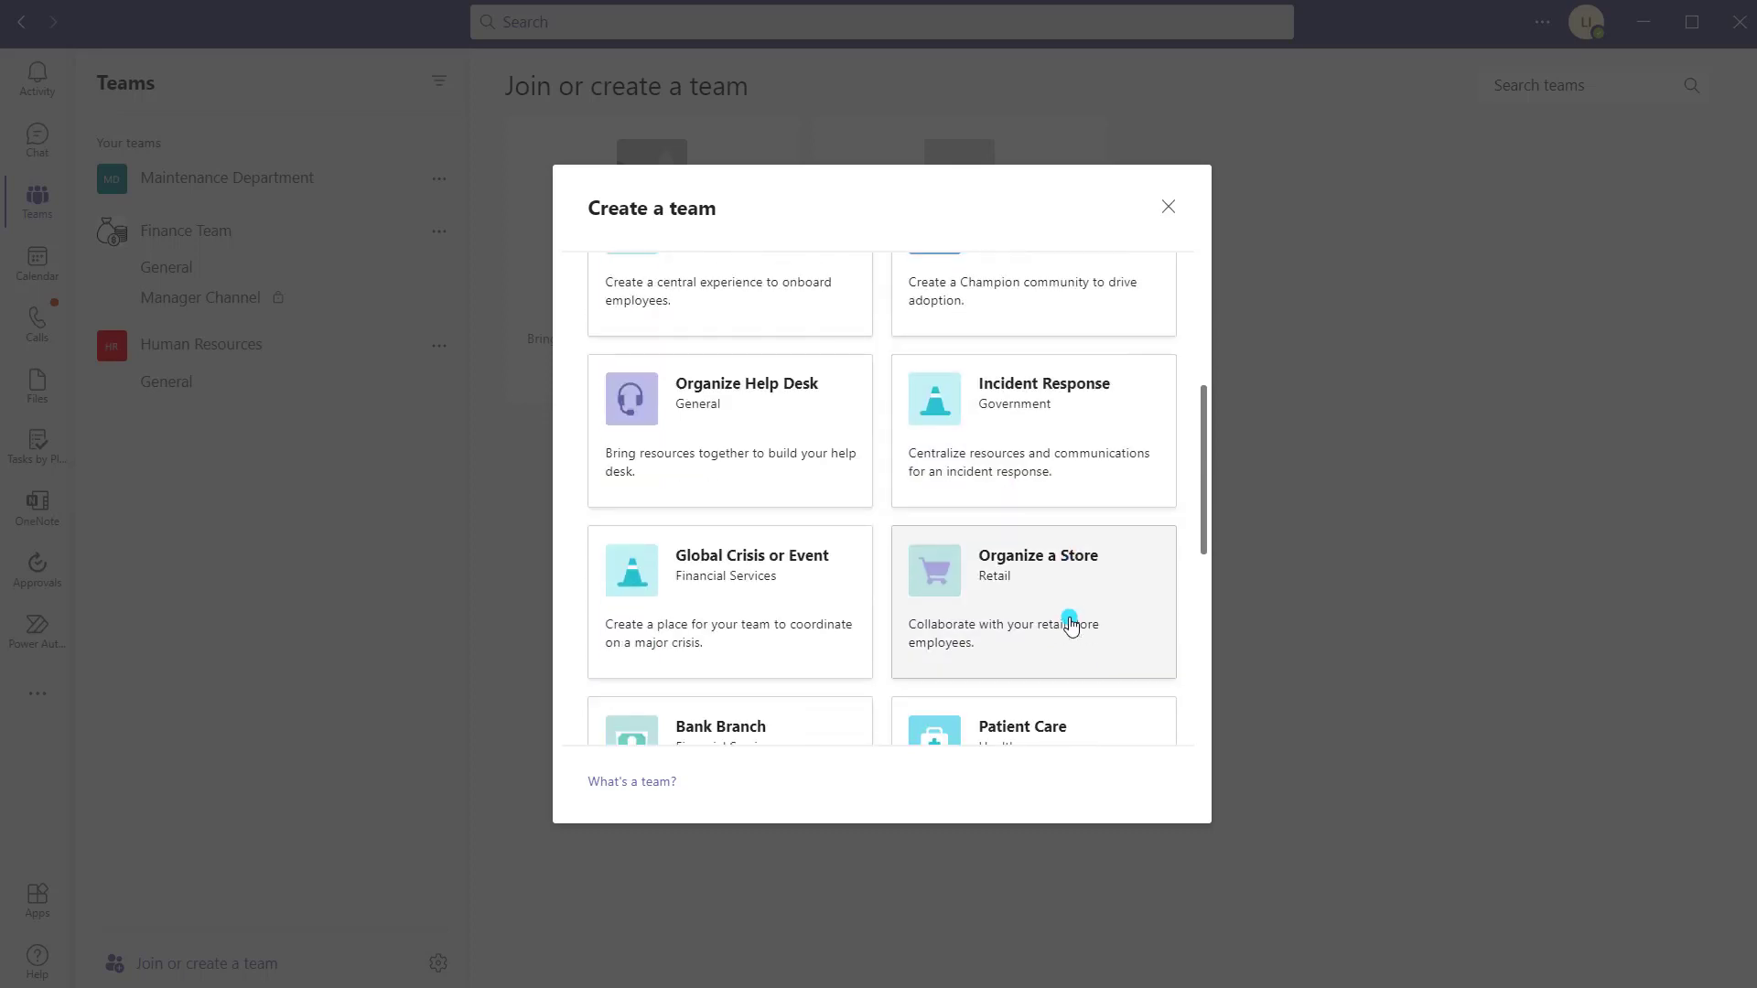
pyautogui.scroll(-2, 1071, 625)
pyautogui.scroll(-2, 1070, 625)
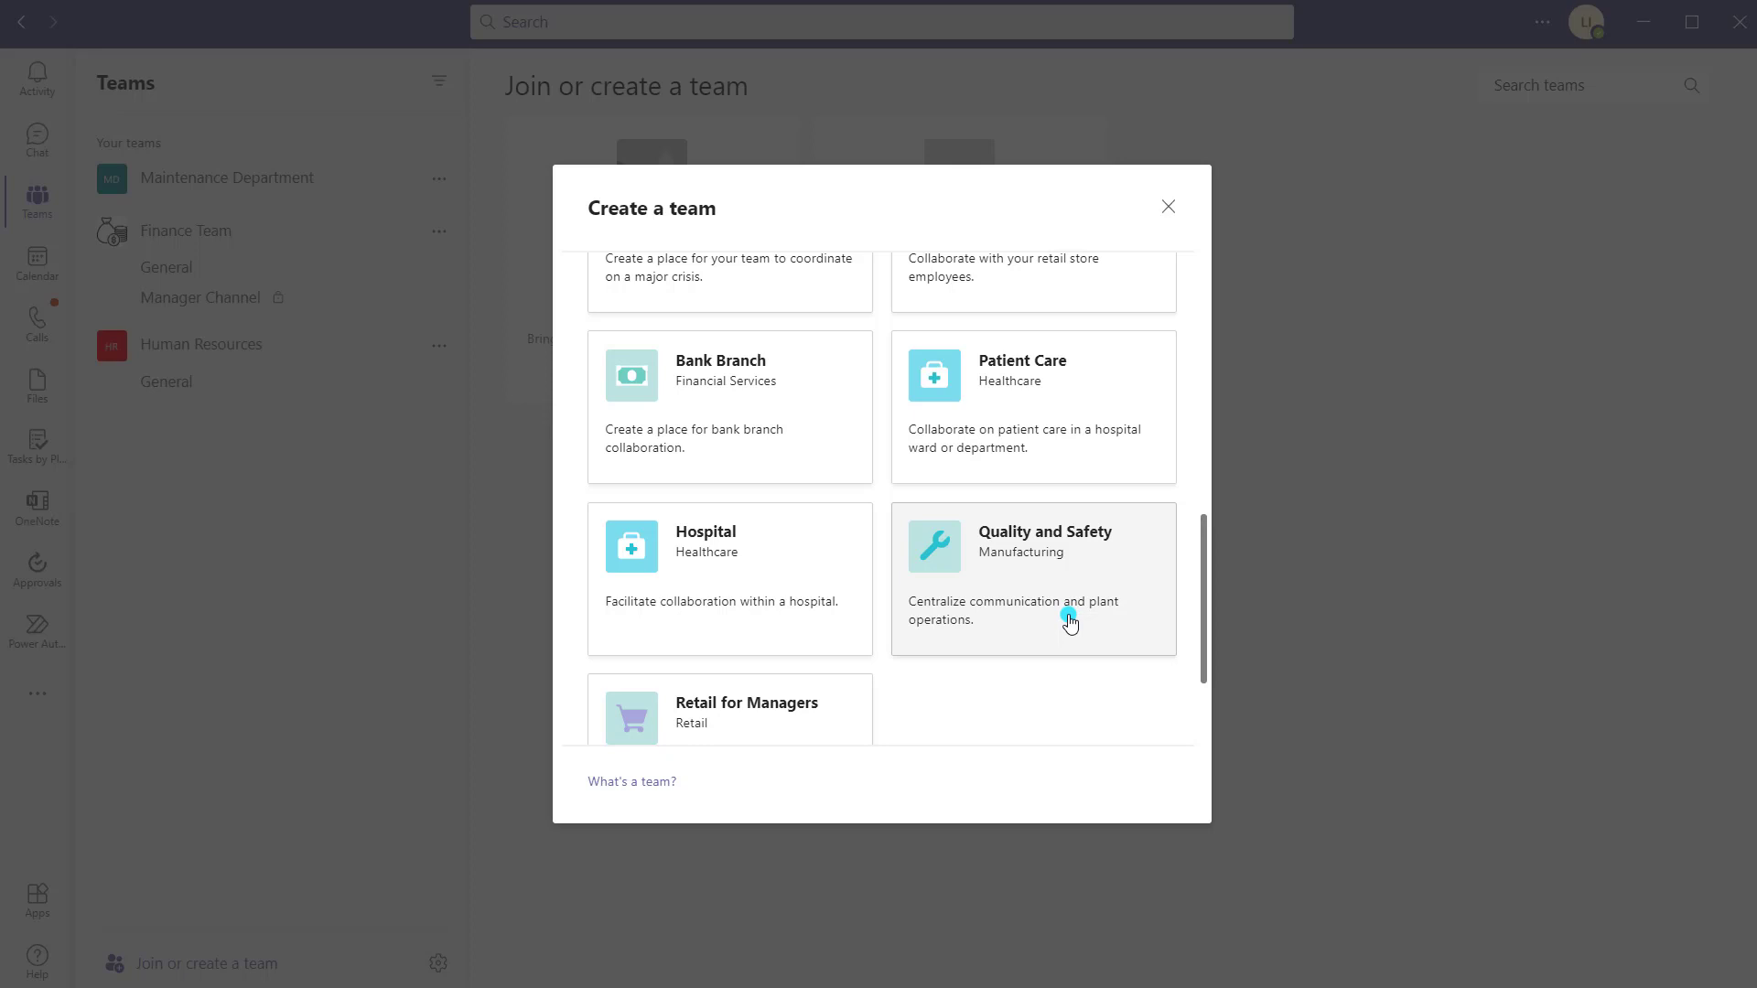
pyautogui.scroll(7, 1070, 624)
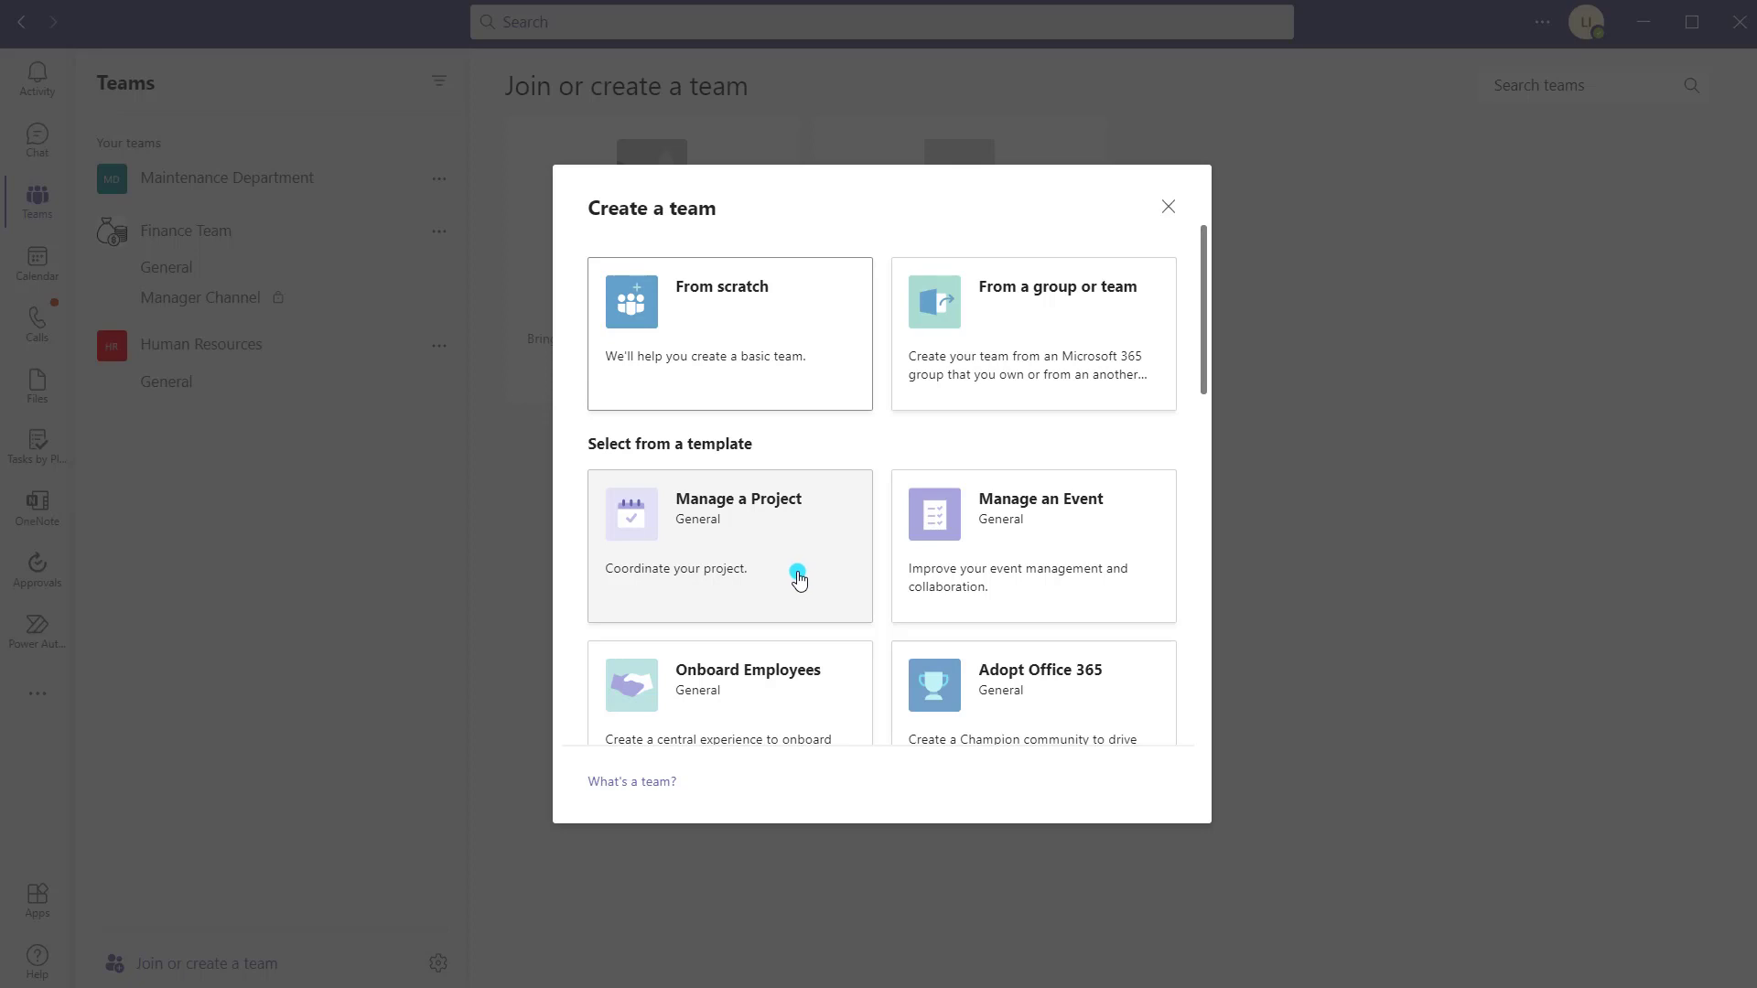
pyautogui.click(779, 540)
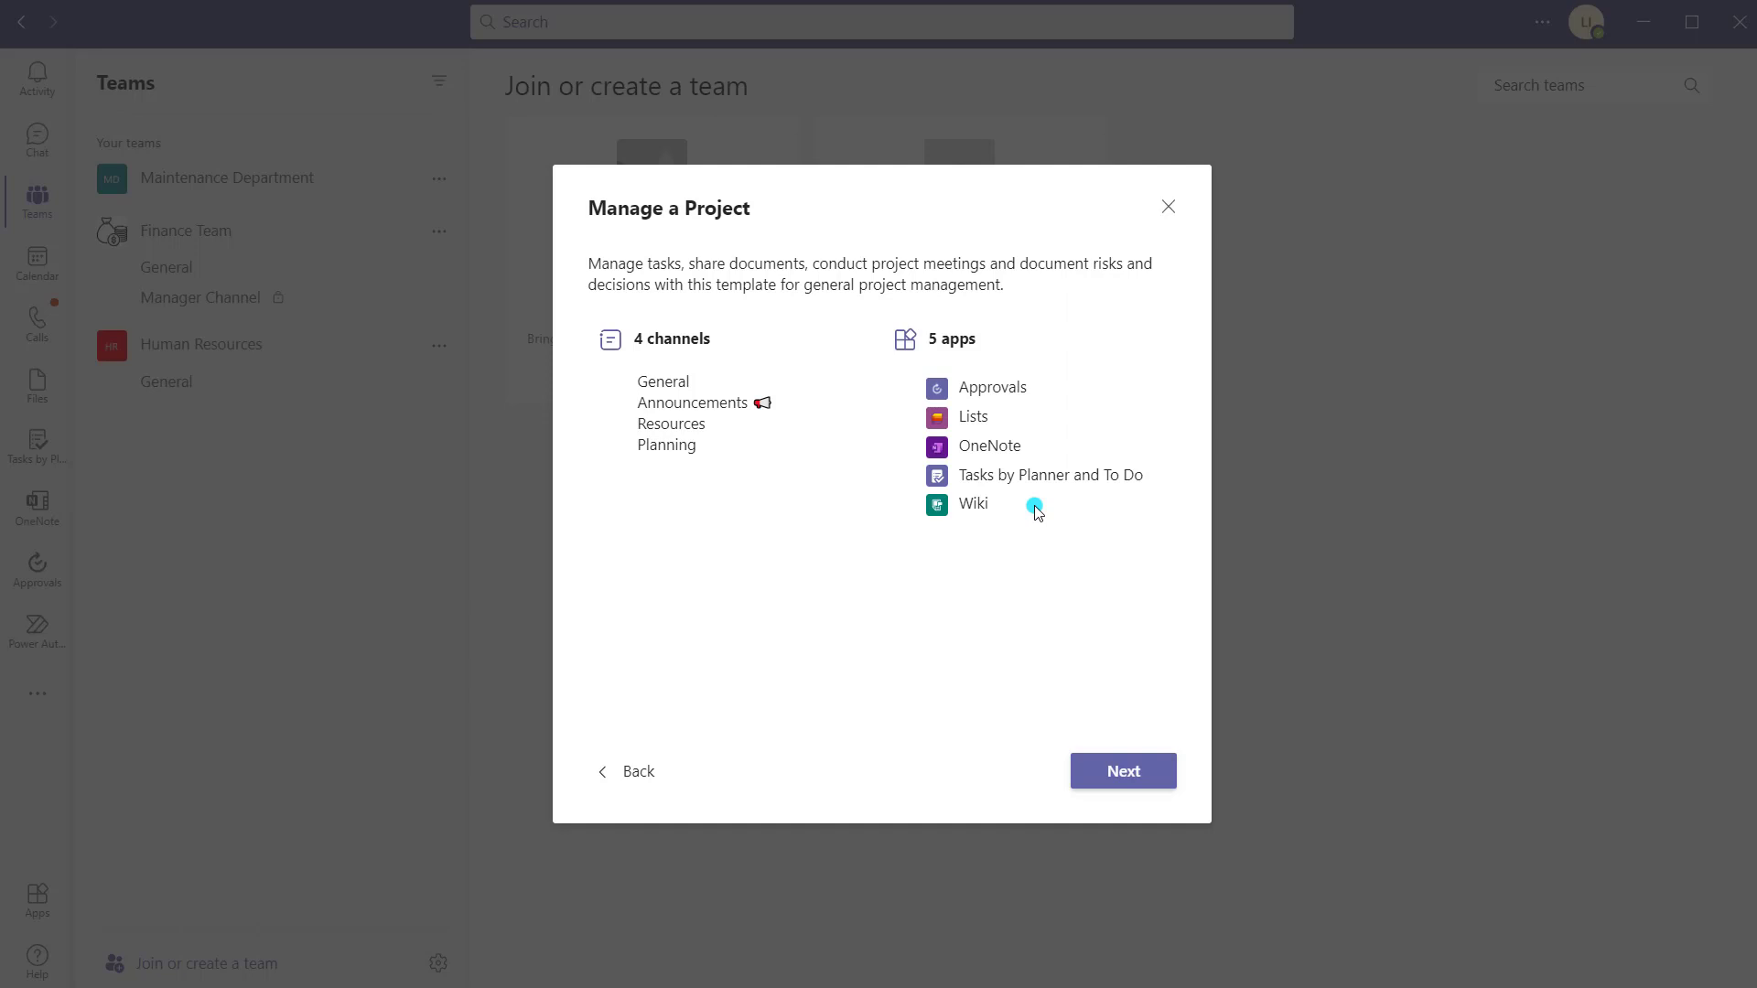
pyautogui.click(1122, 778)
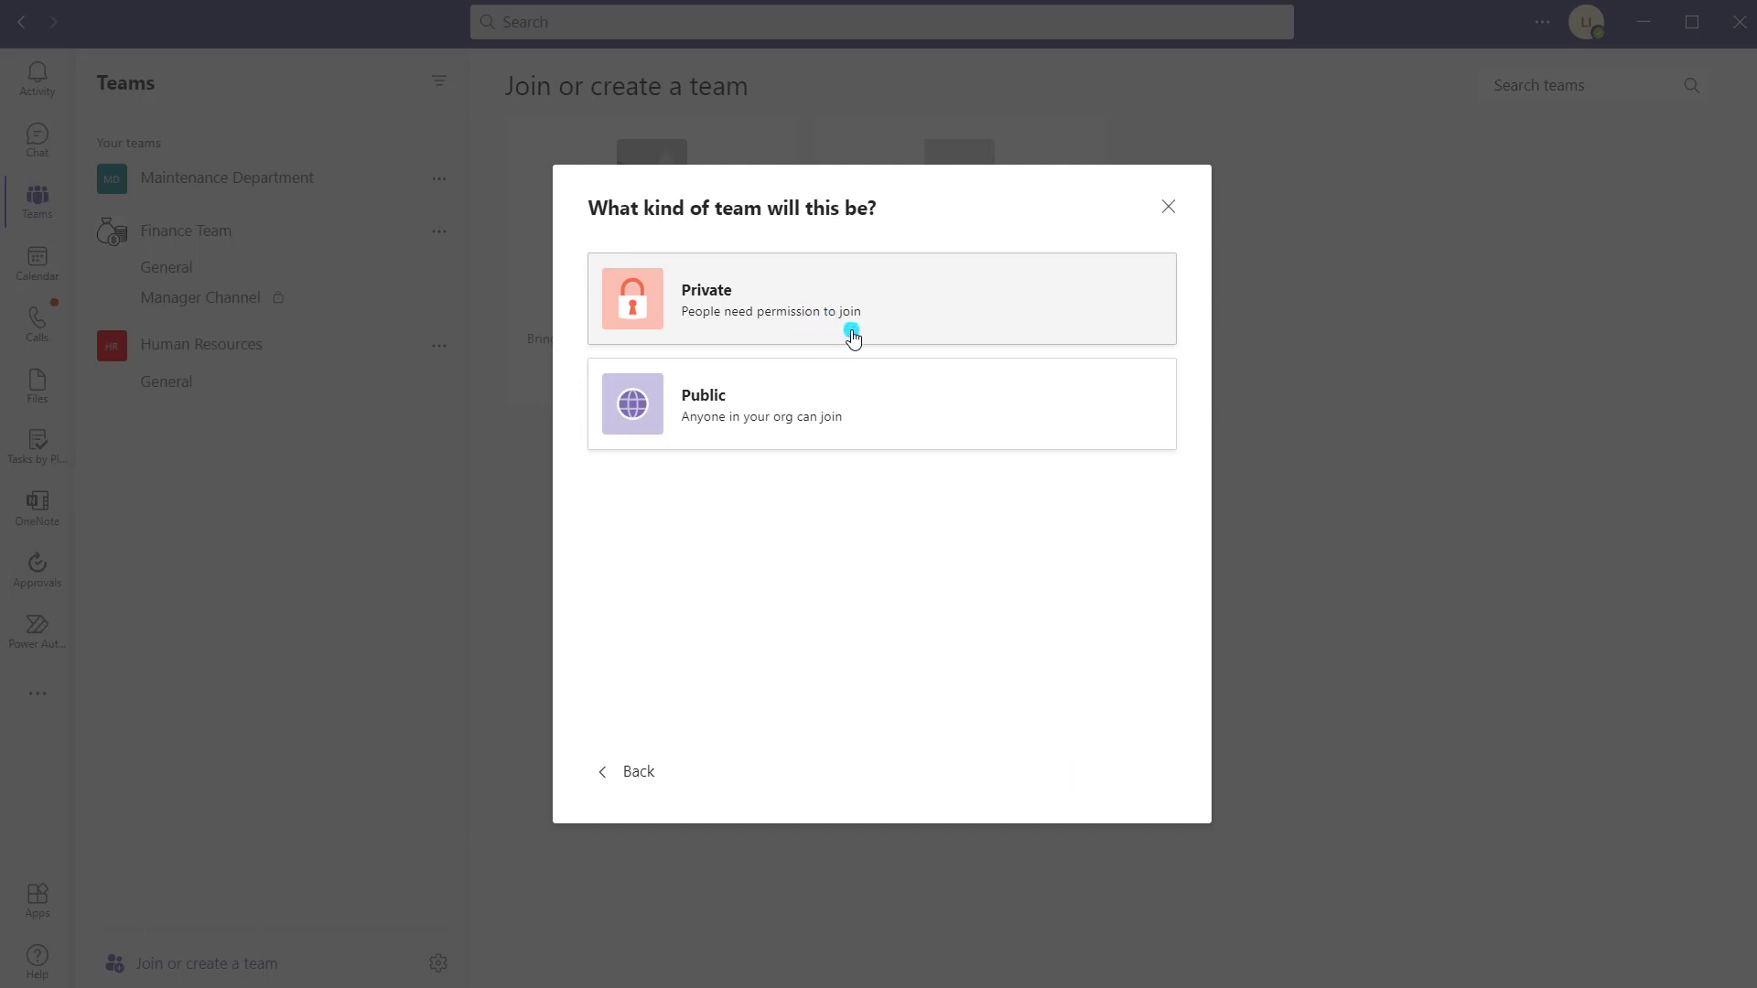
pyautogui.click(909, 302)
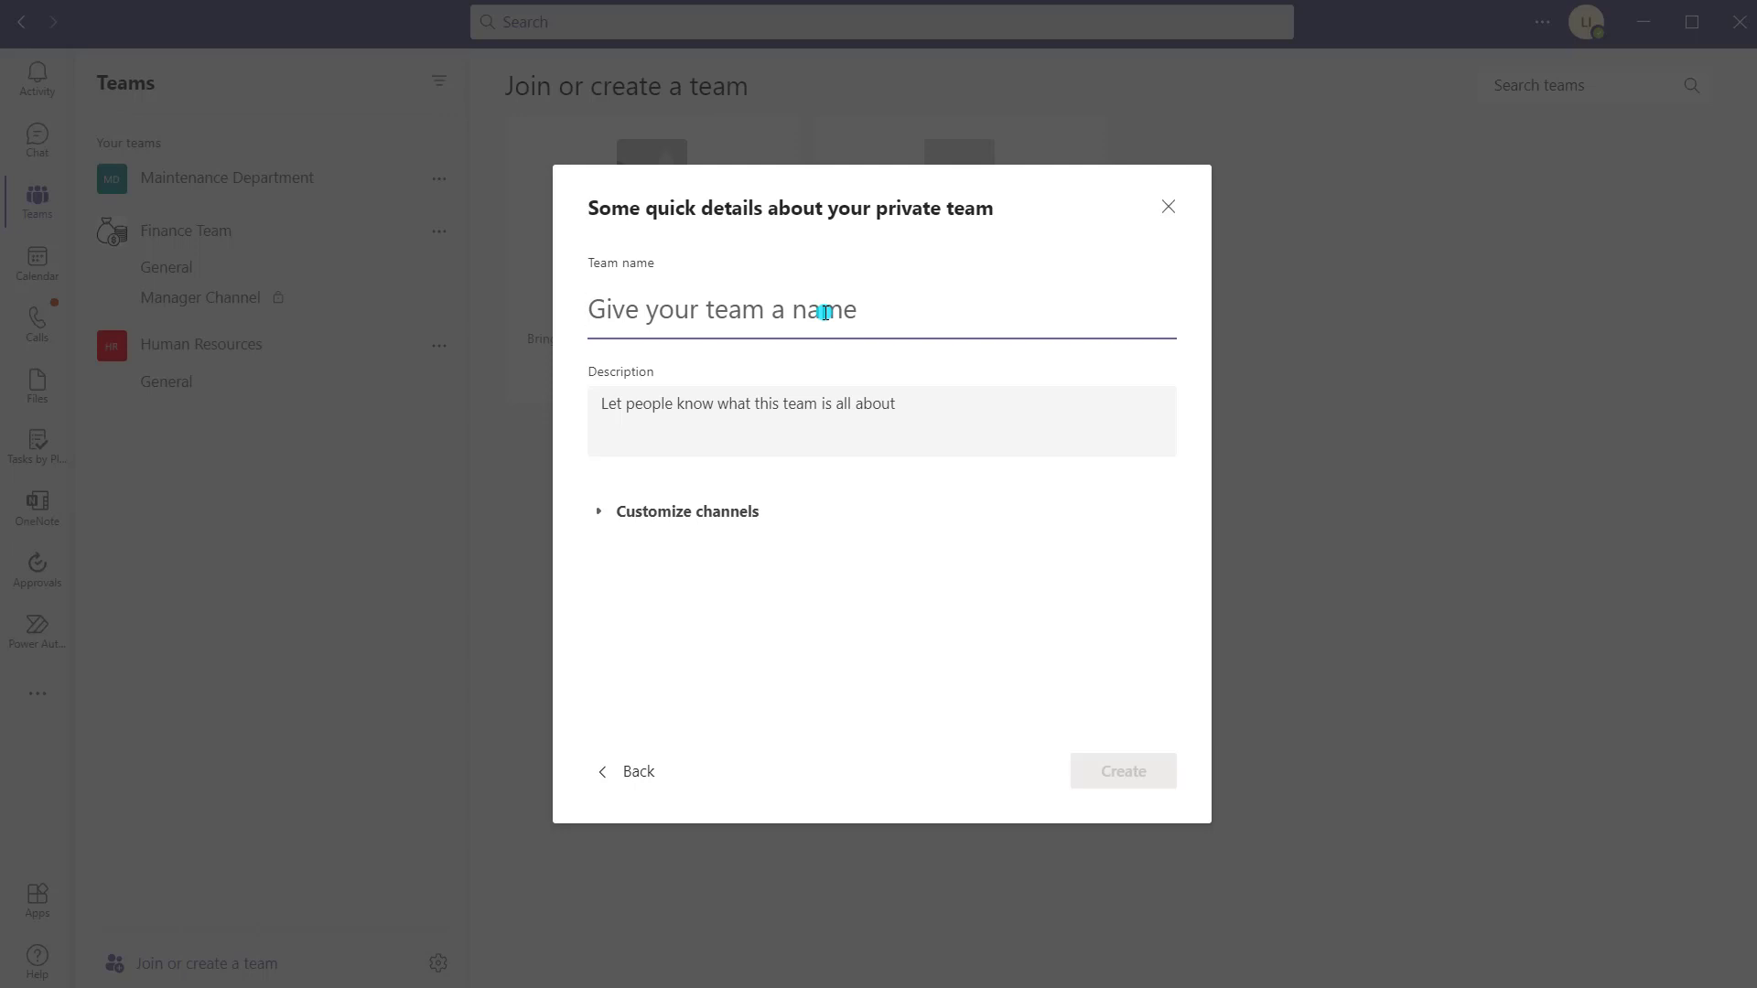
# - Name the team Project Tahoe, review its customizable channels keeping their template names, and create it
pyautogui.write('Project Tahoe')
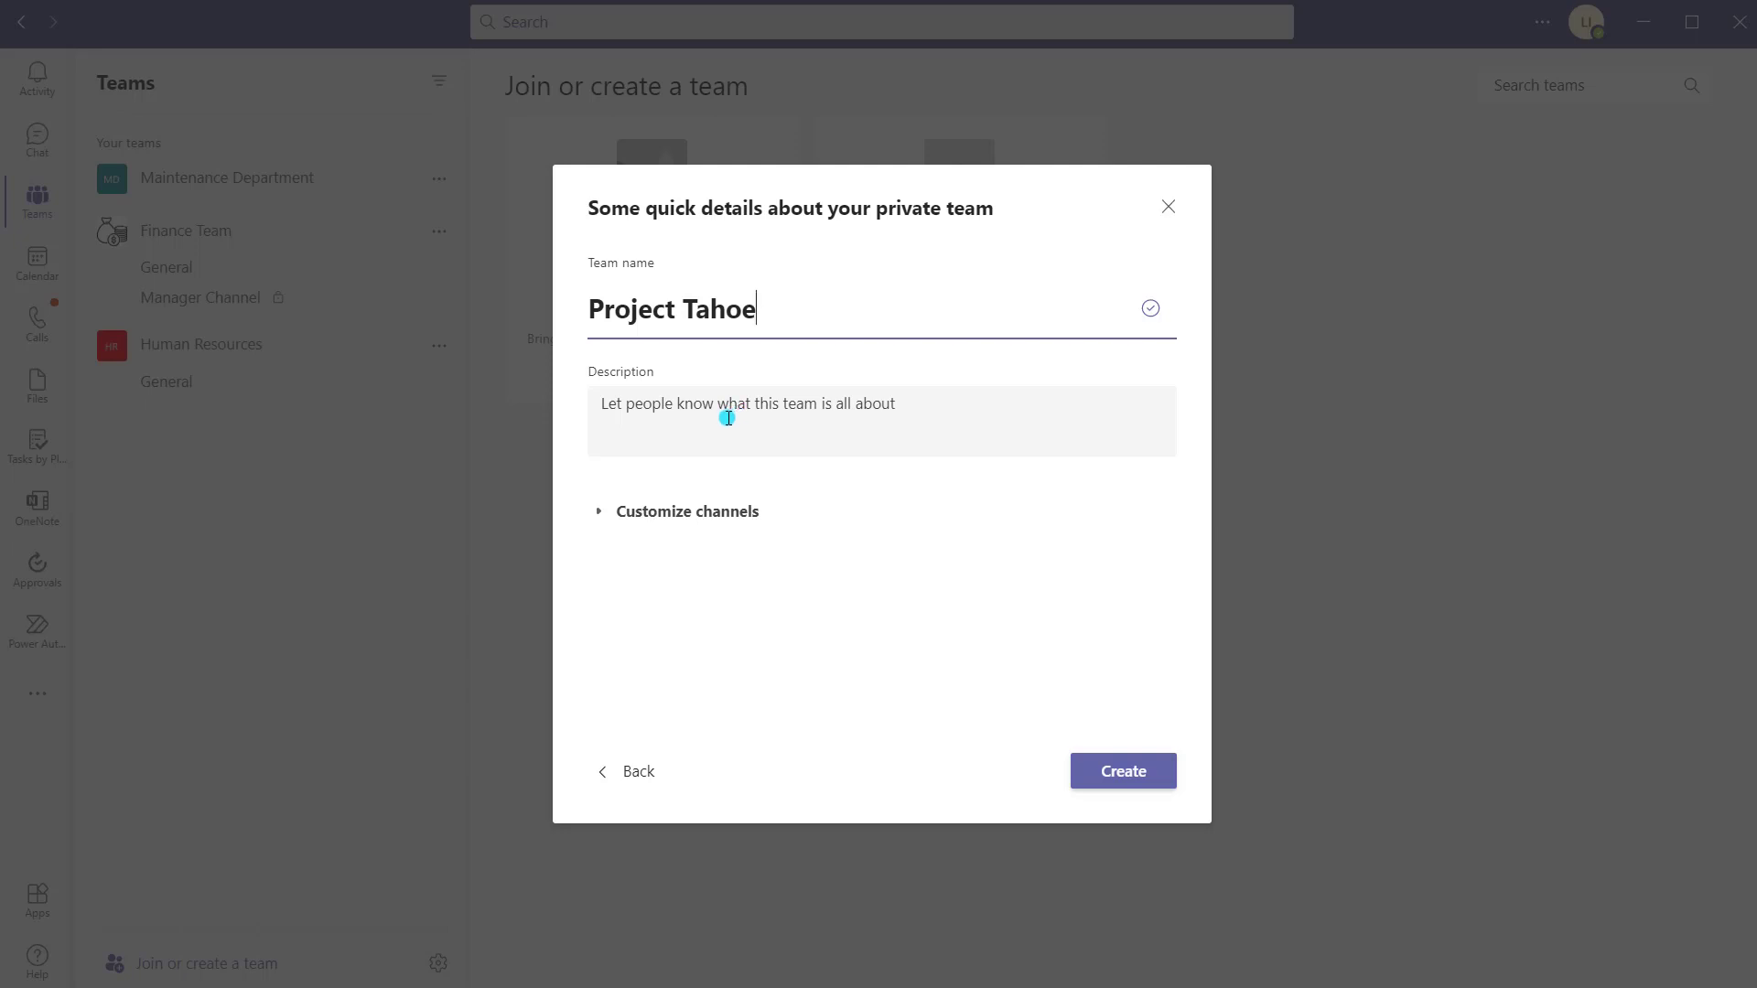
pyautogui.click(595, 516)
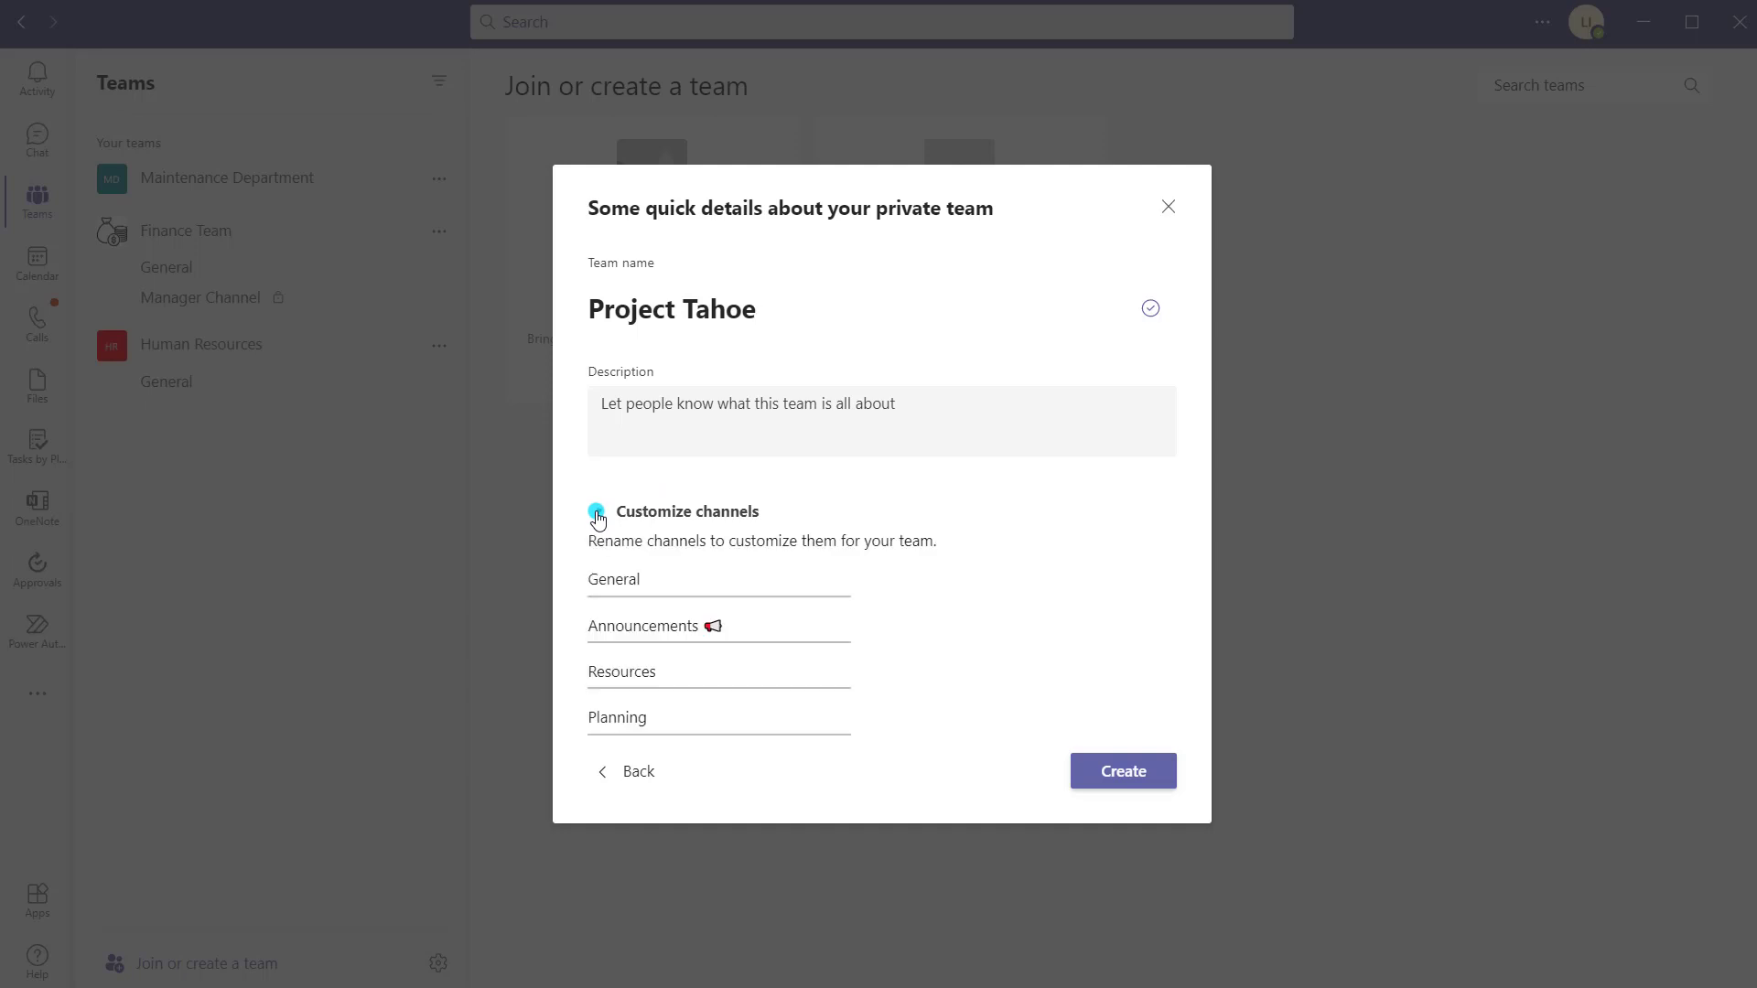
pyautogui.click(742, 614)
pyautogui.click(753, 661)
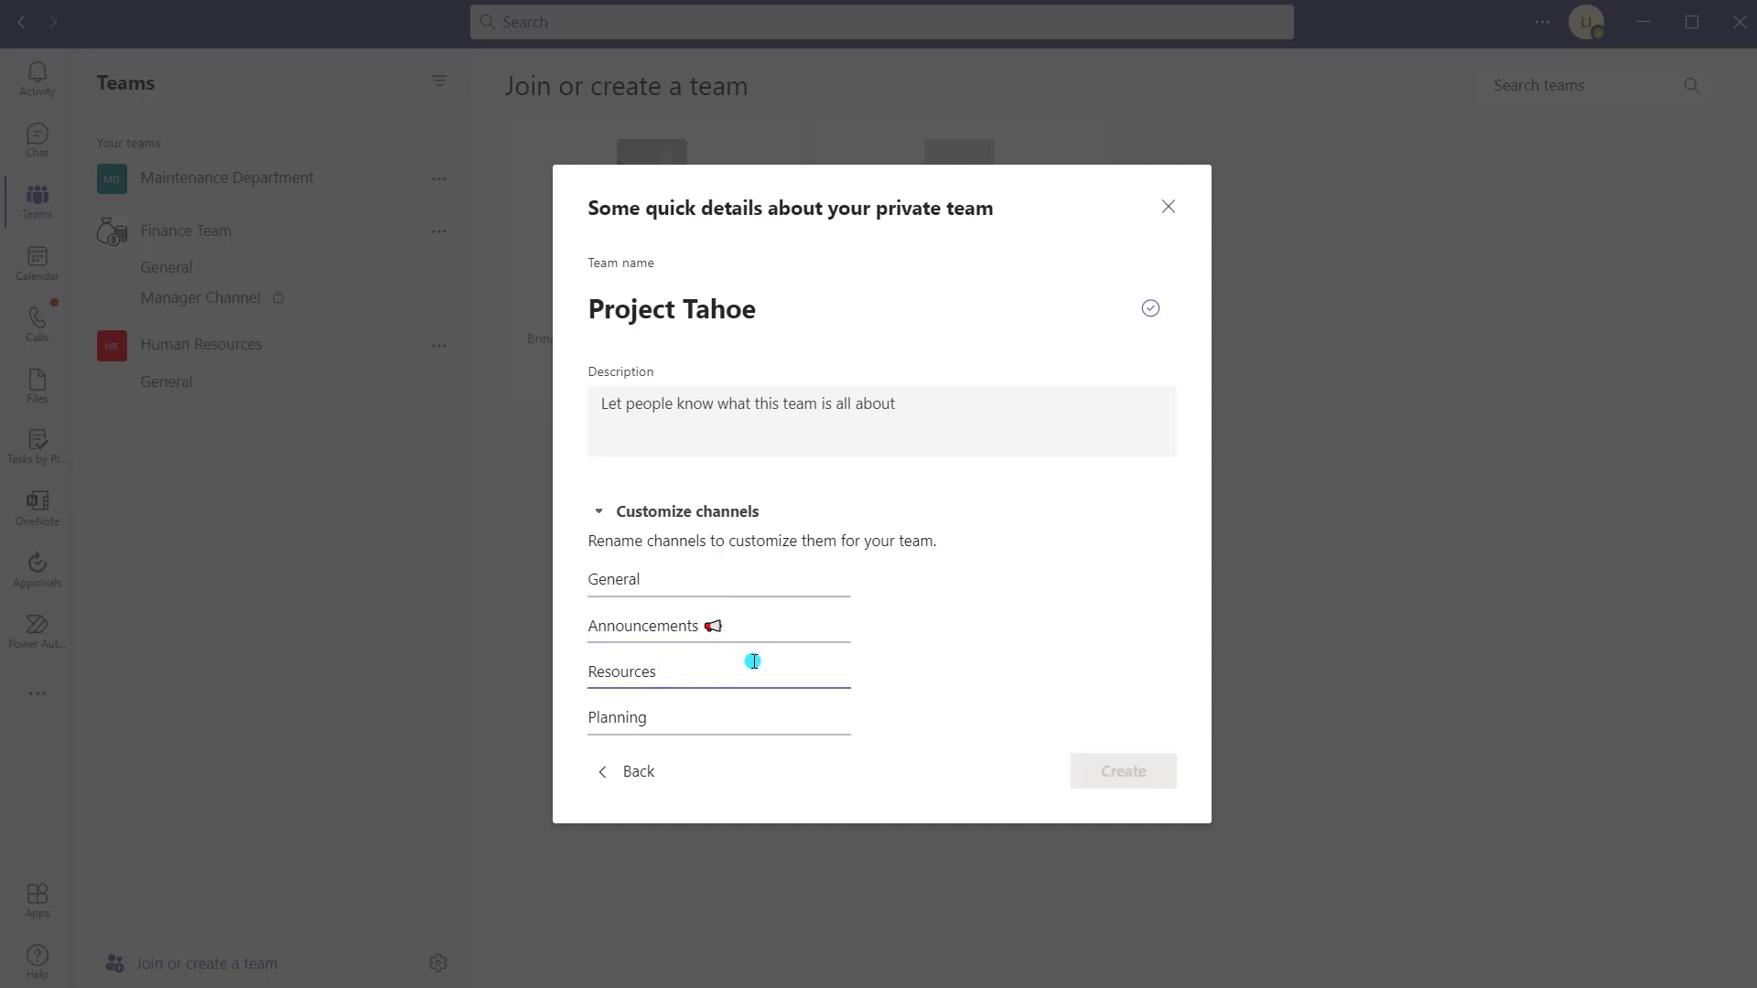
pyautogui.click(632, 579)
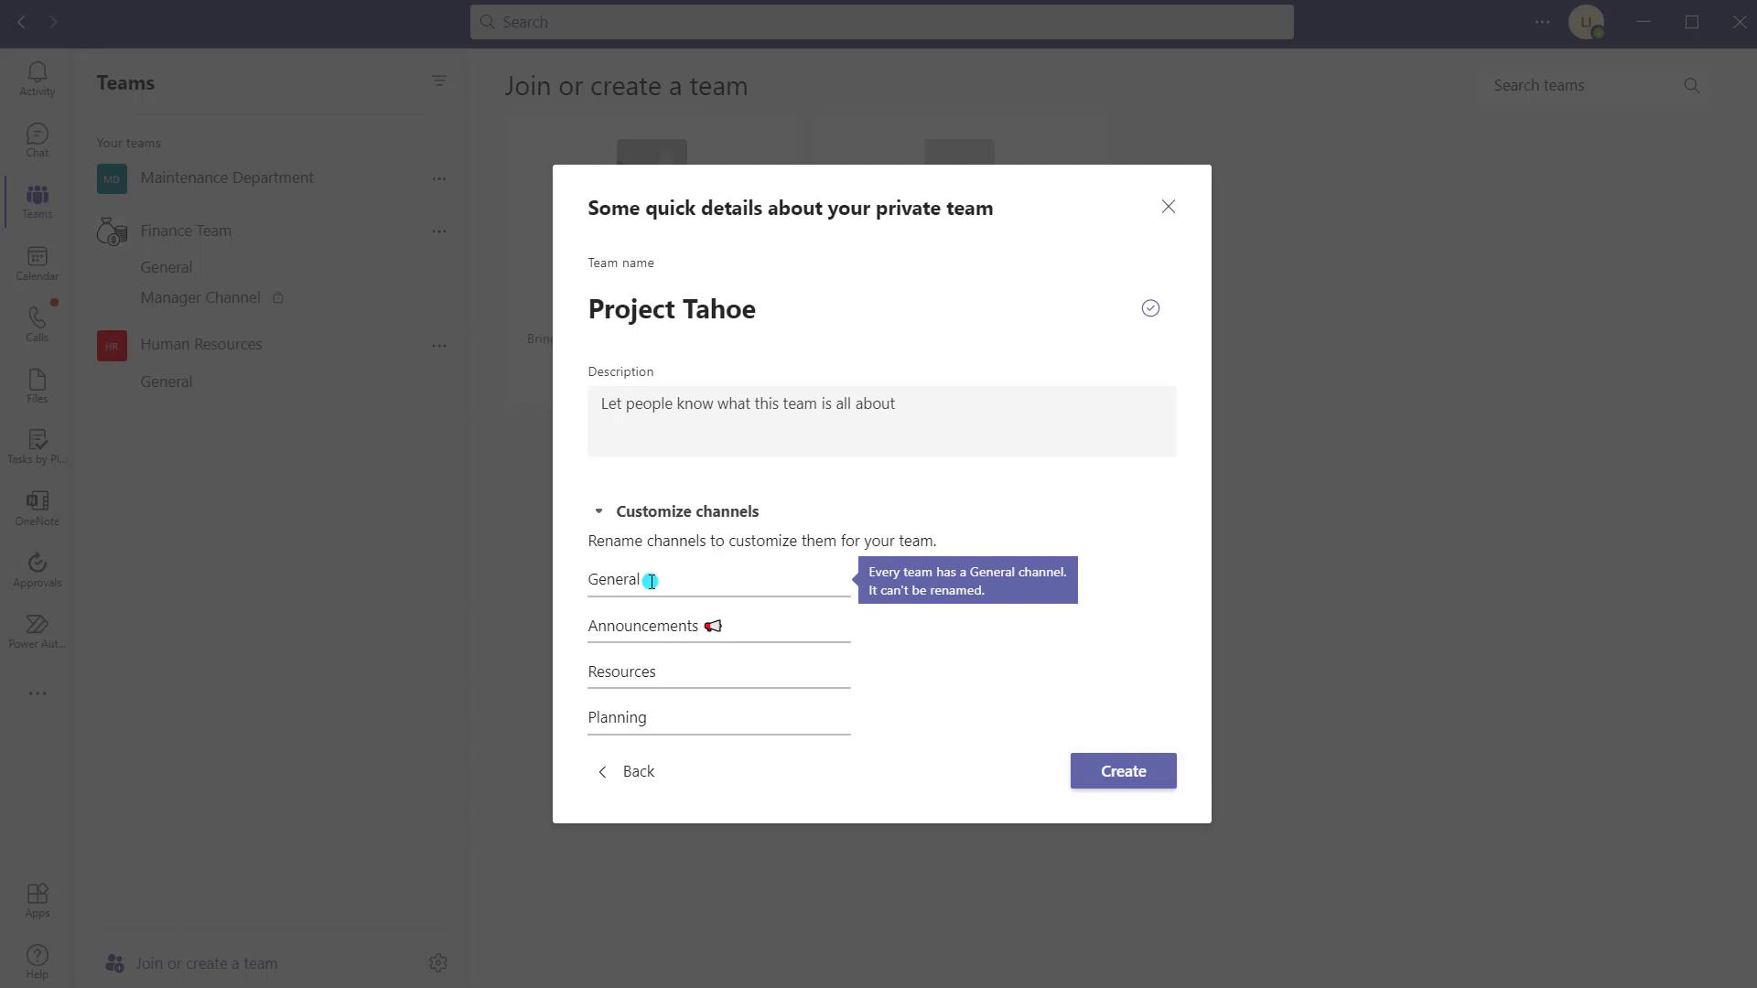
pyautogui.click(1130, 778)
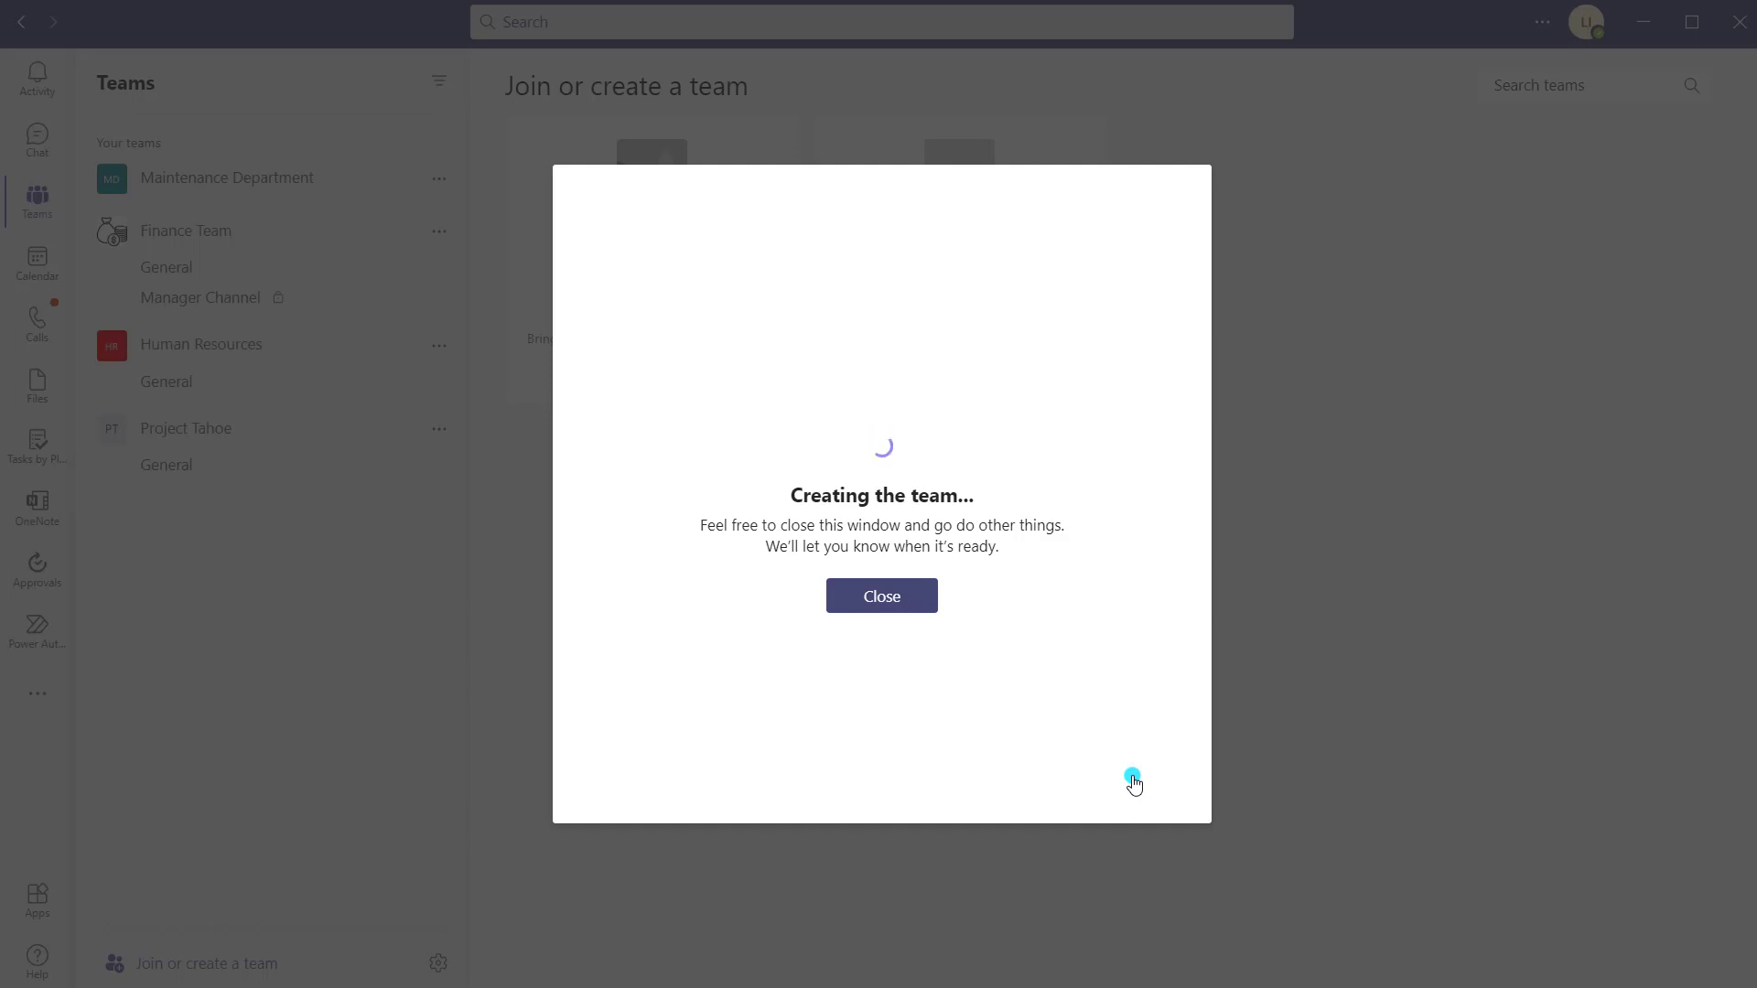
pyautogui.click(886, 597)
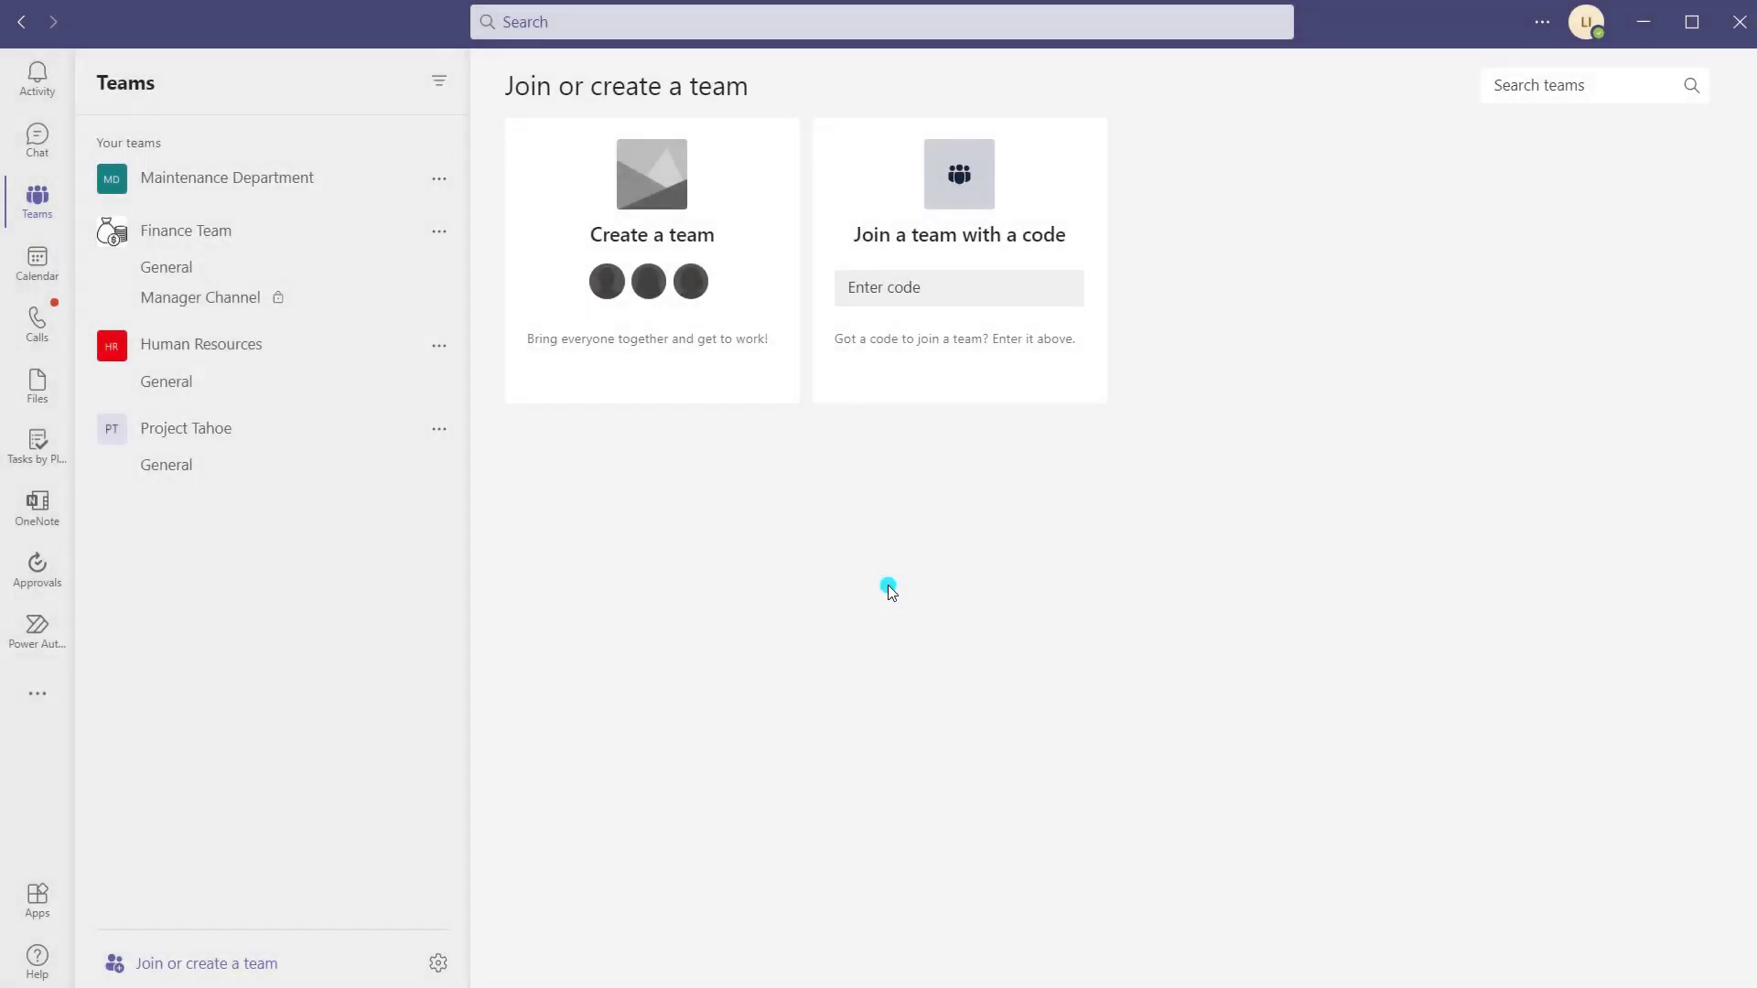
# - Show the hidden Announcements channel of Project Tahoe in the channel list and open it
pyautogui.click(210, 472)
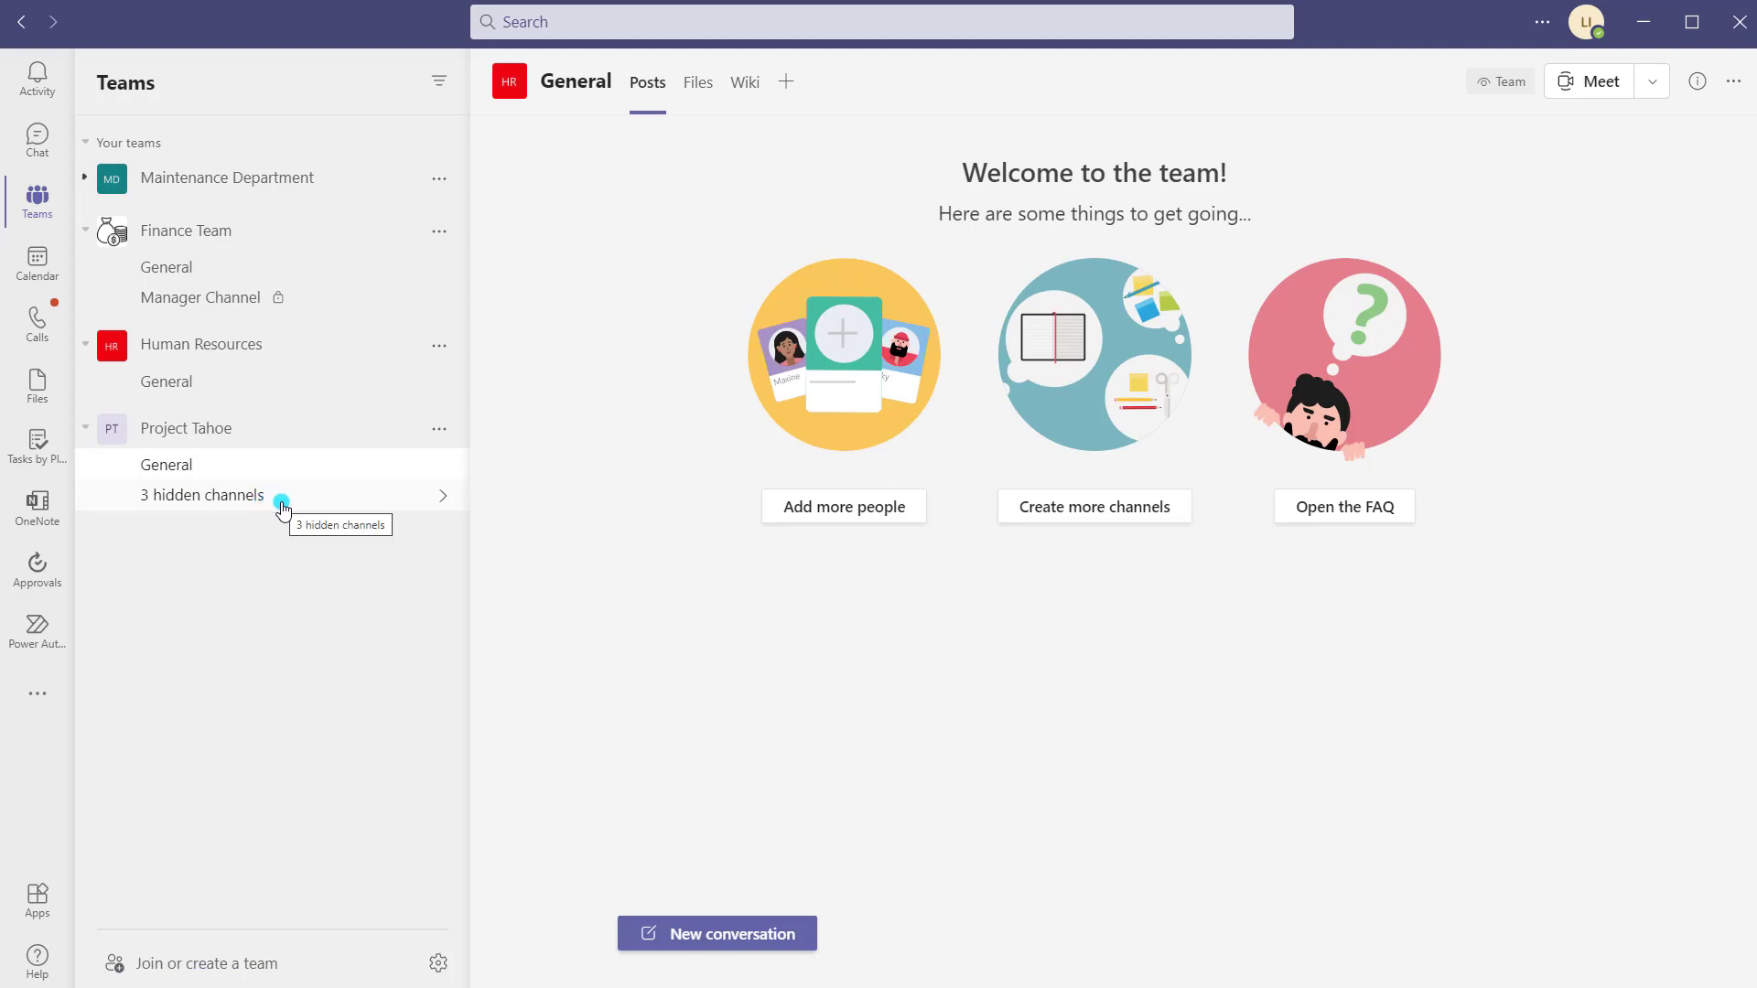
pyautogui.click(406, 501)
pyautogui.moveTo(530, 494)
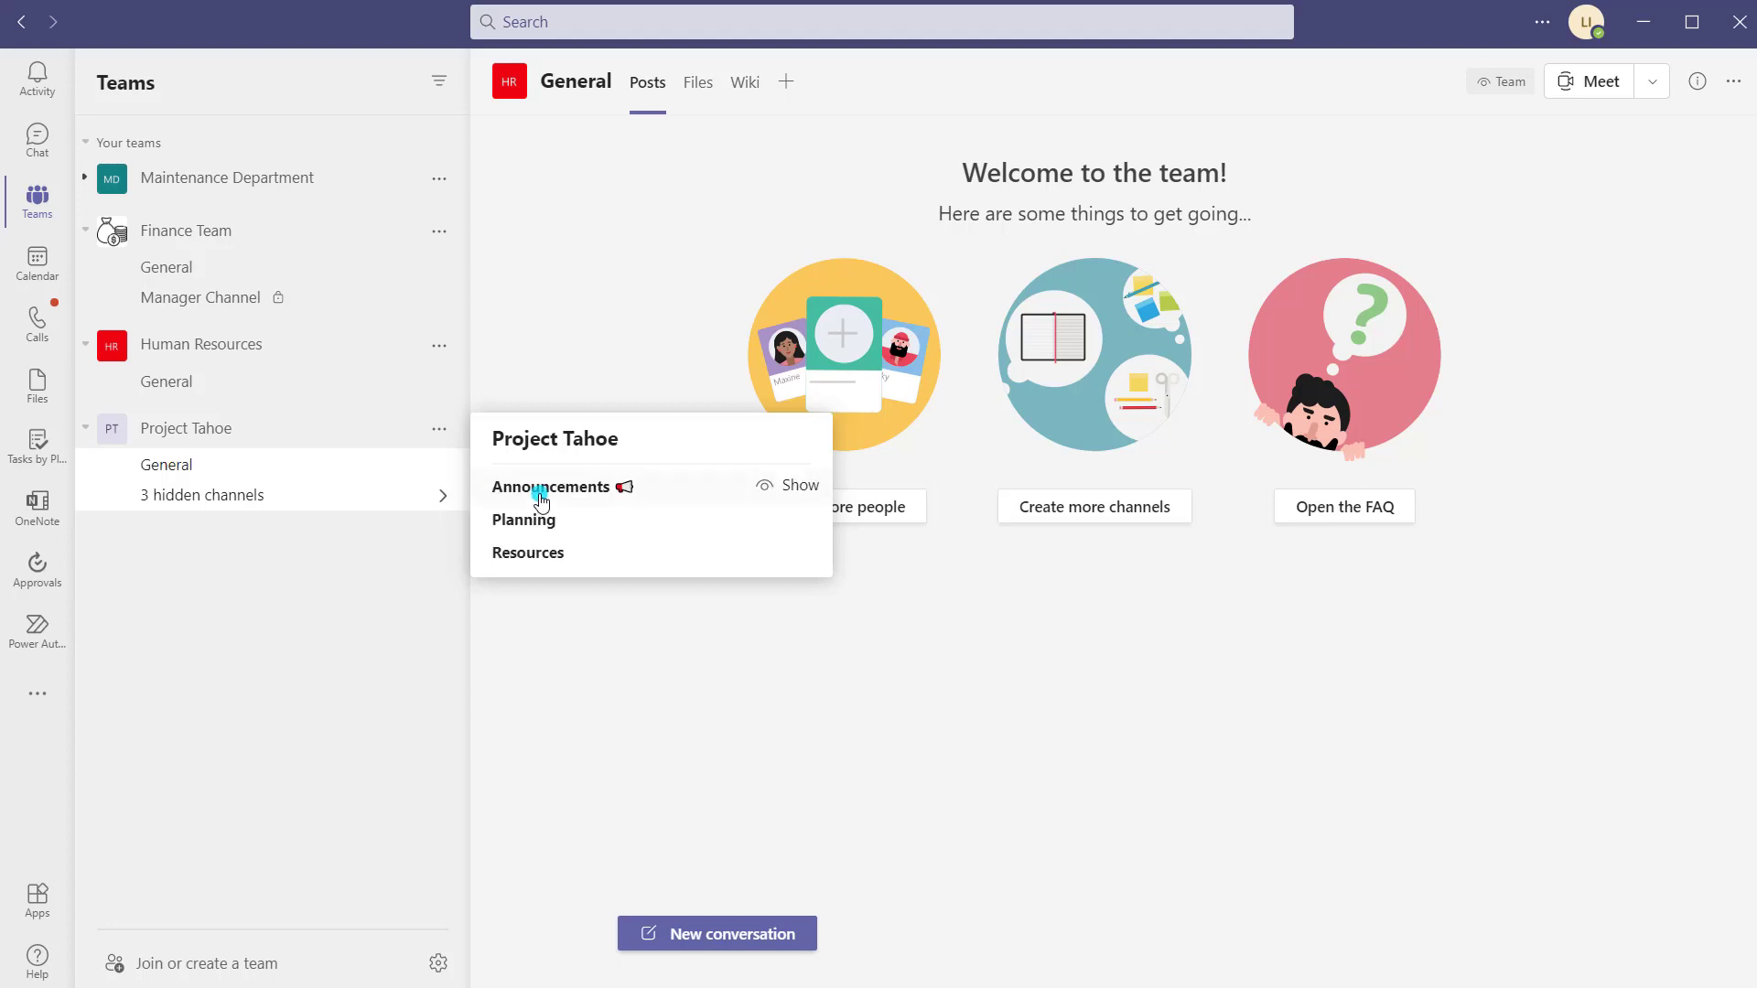
pyautogui.click(805, 490)
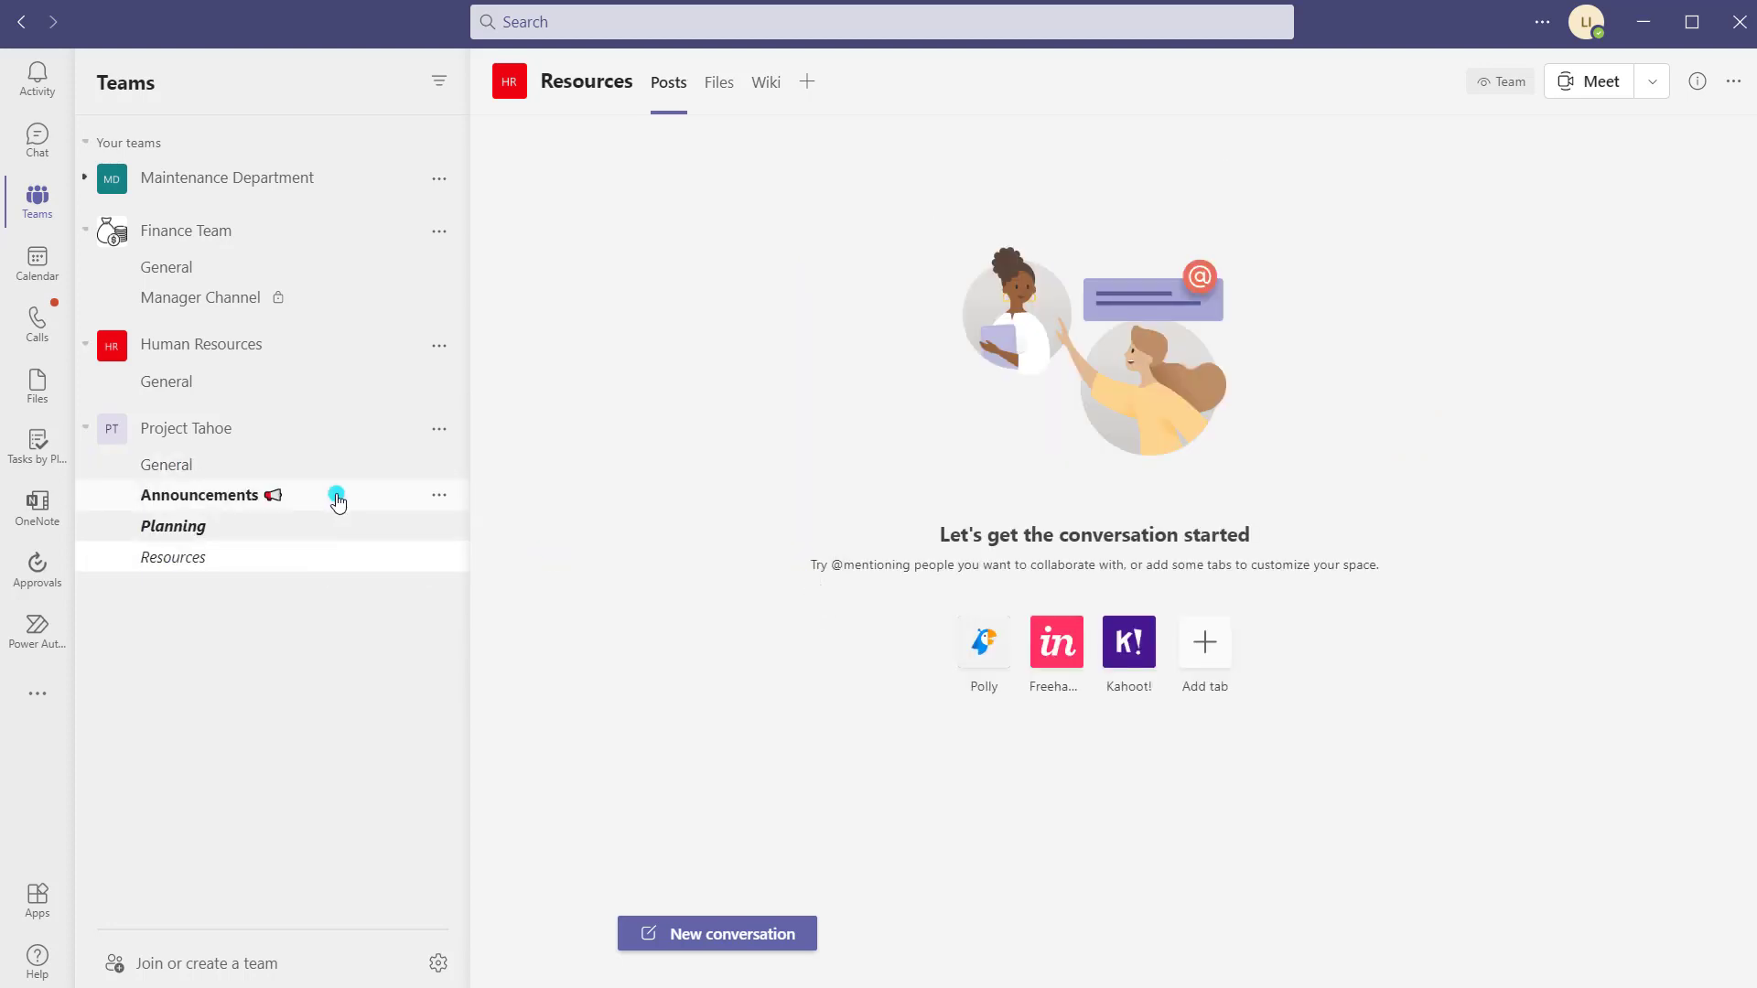
pyautogui.click(257, 500)
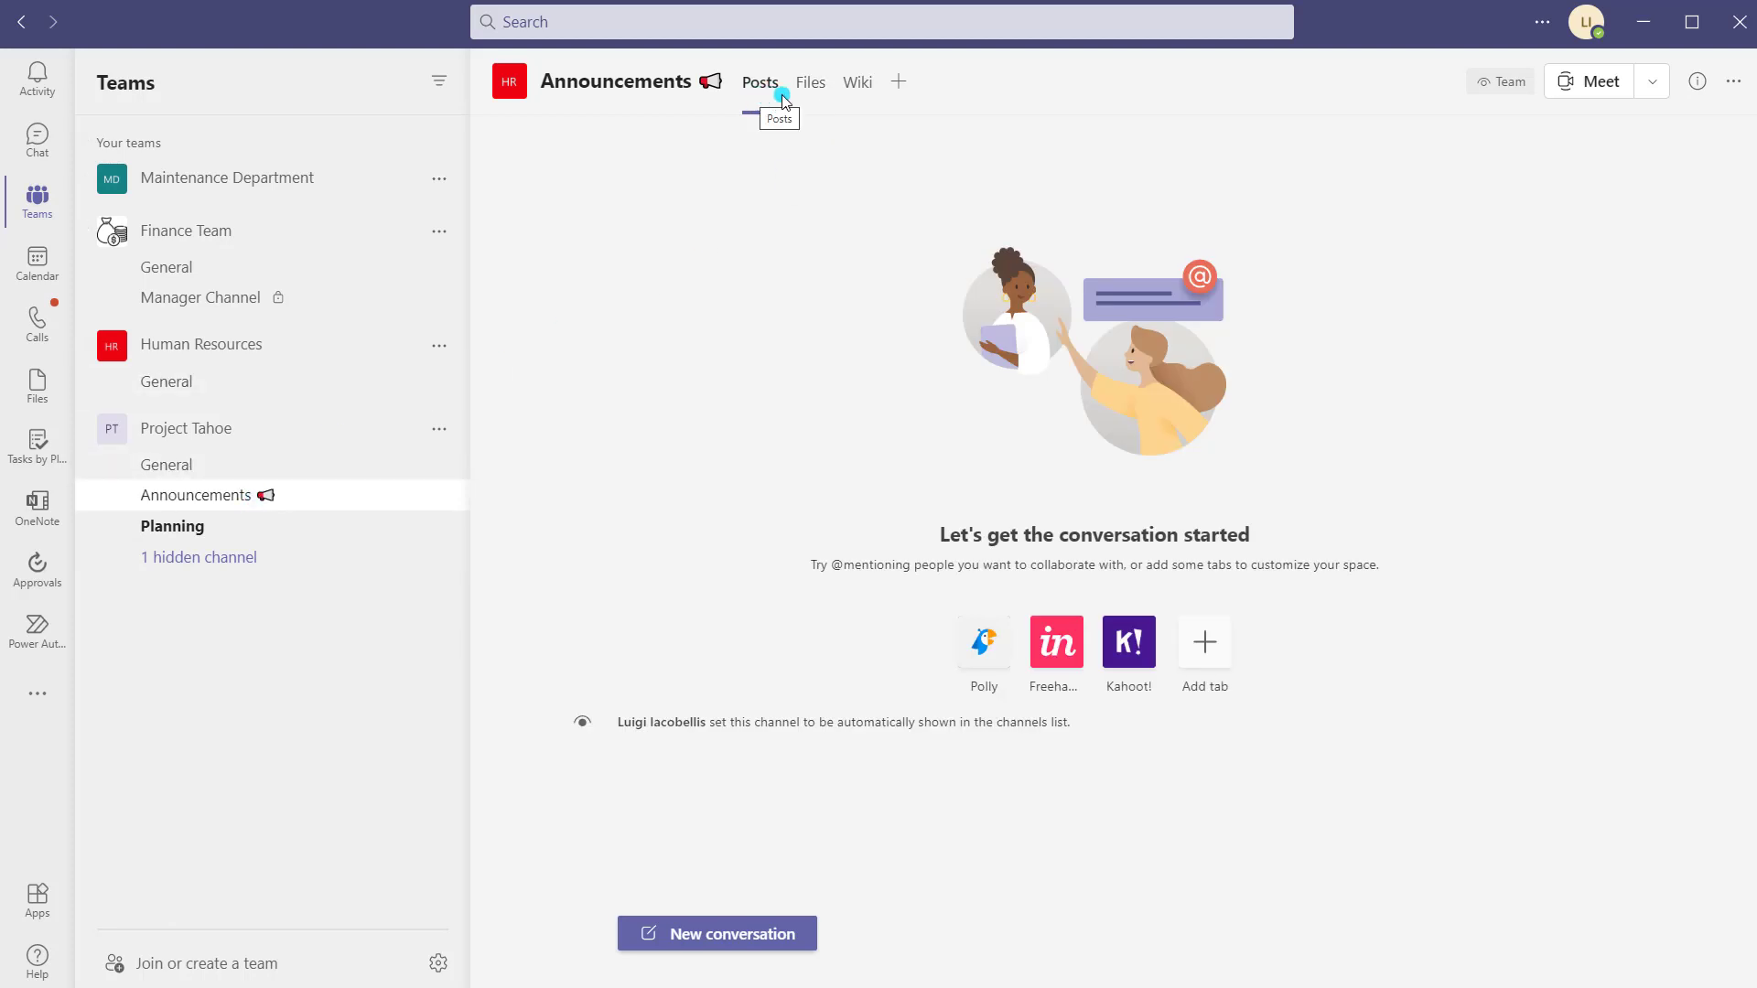
# - Open the Planning channel of Project Tahoe and its hidden Resources channel
pyautogui.click(254, 525)
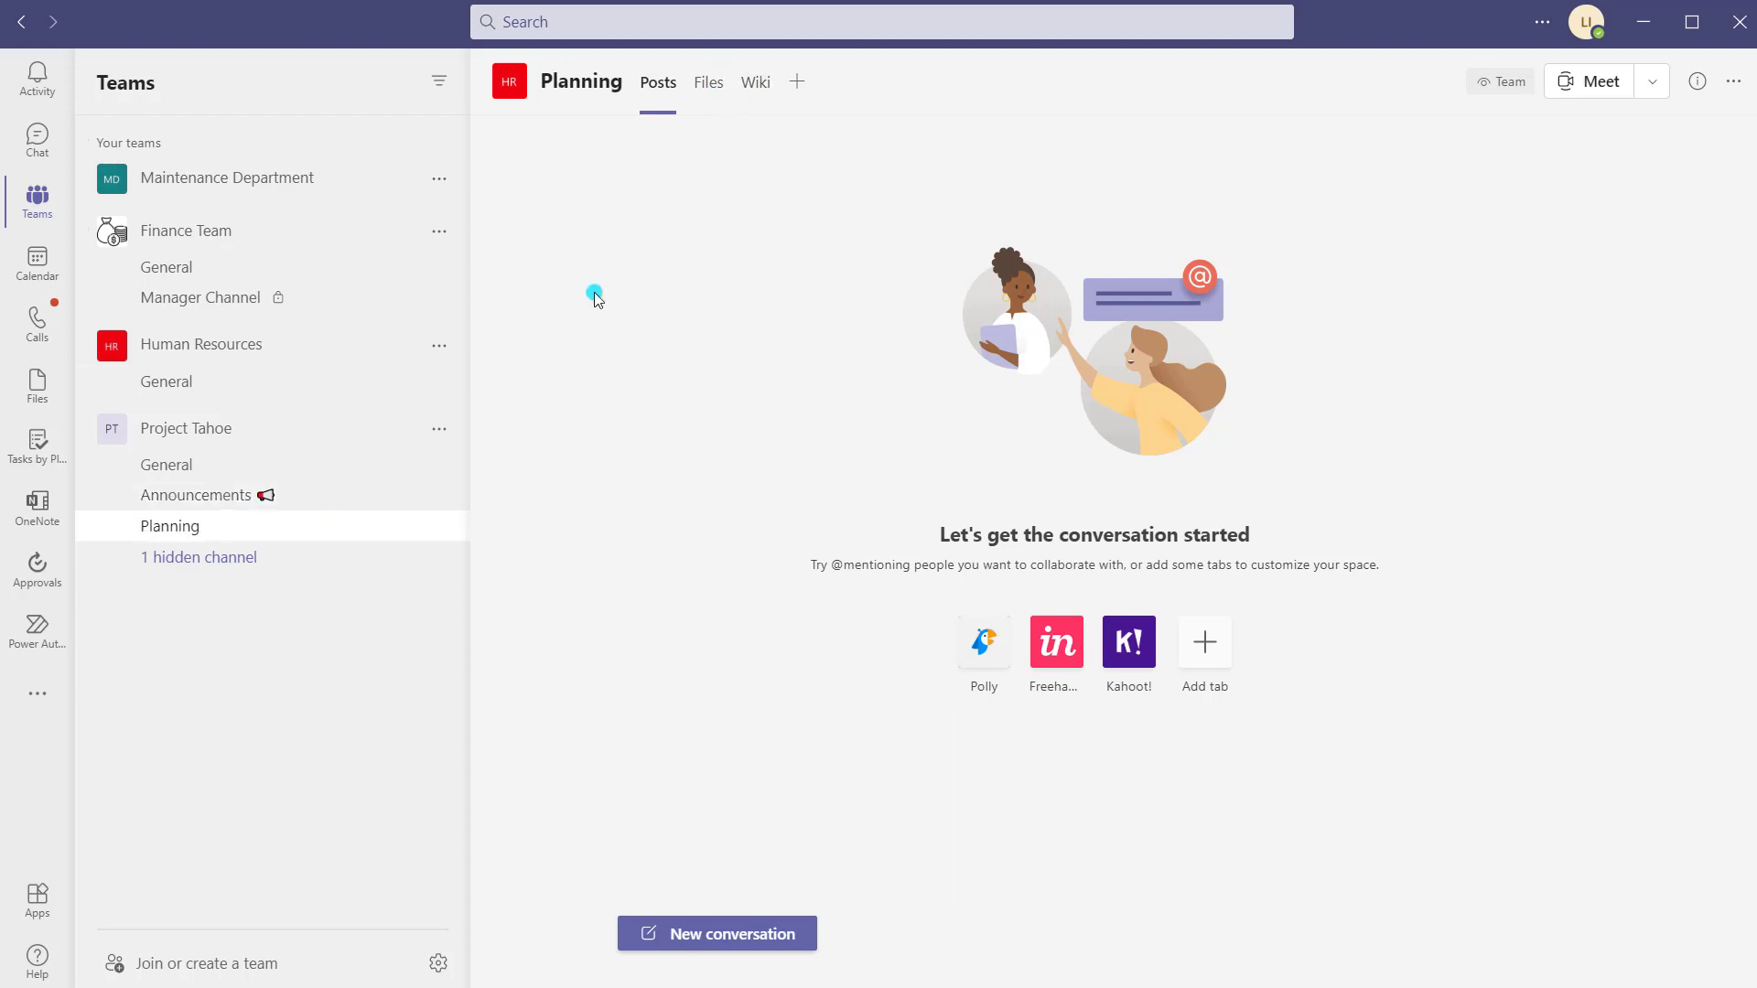
pyautogui.click(372, 568)
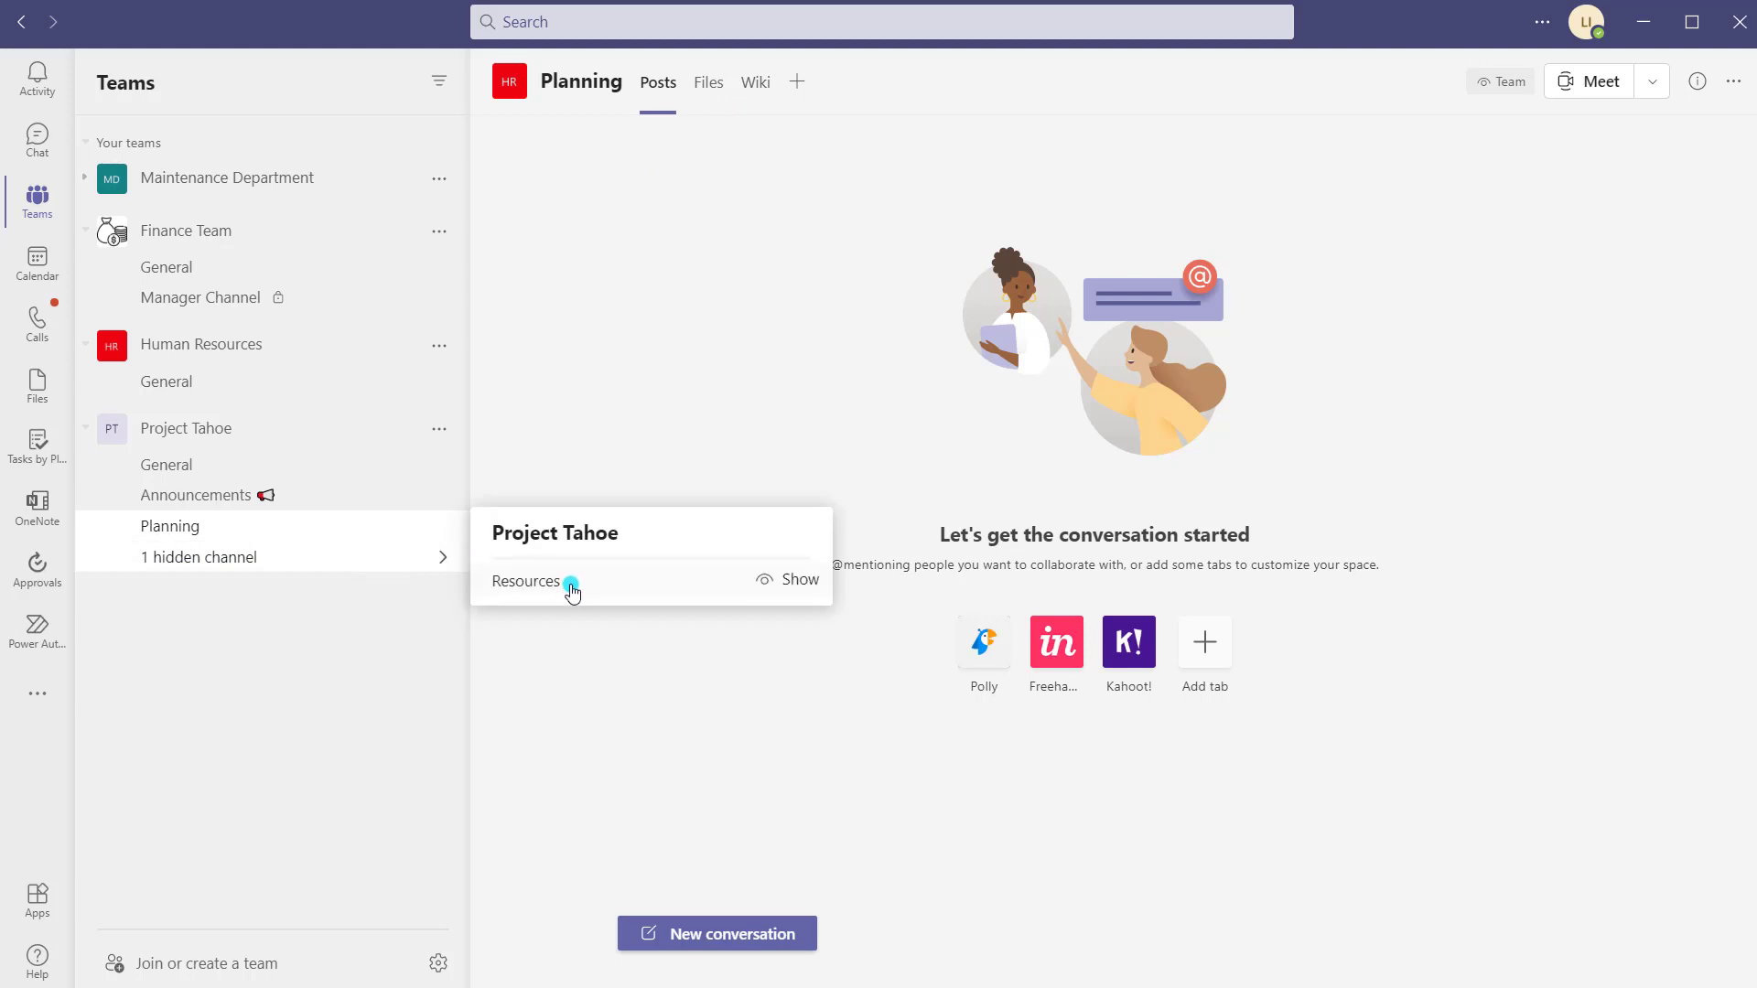
pyautogui.click(567, 585)
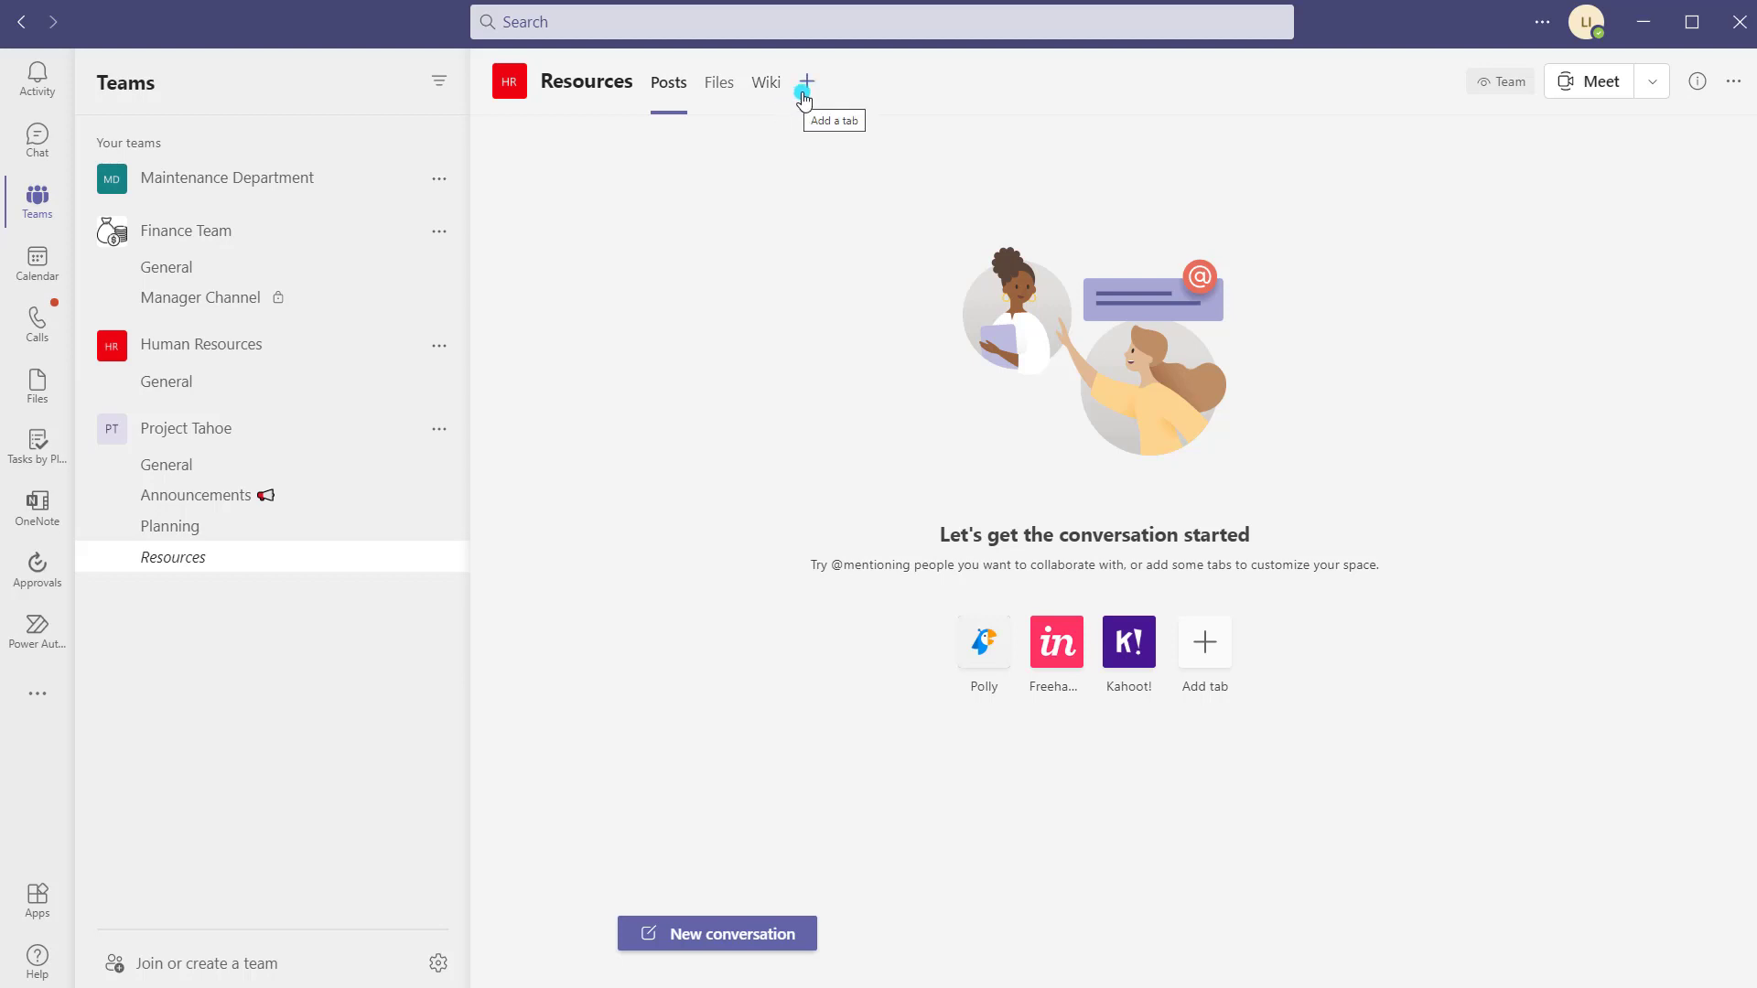
# - Find the Lists app by searching for "list" and add it as a tab to the Resources channel
pyautogui.click(806, 91)
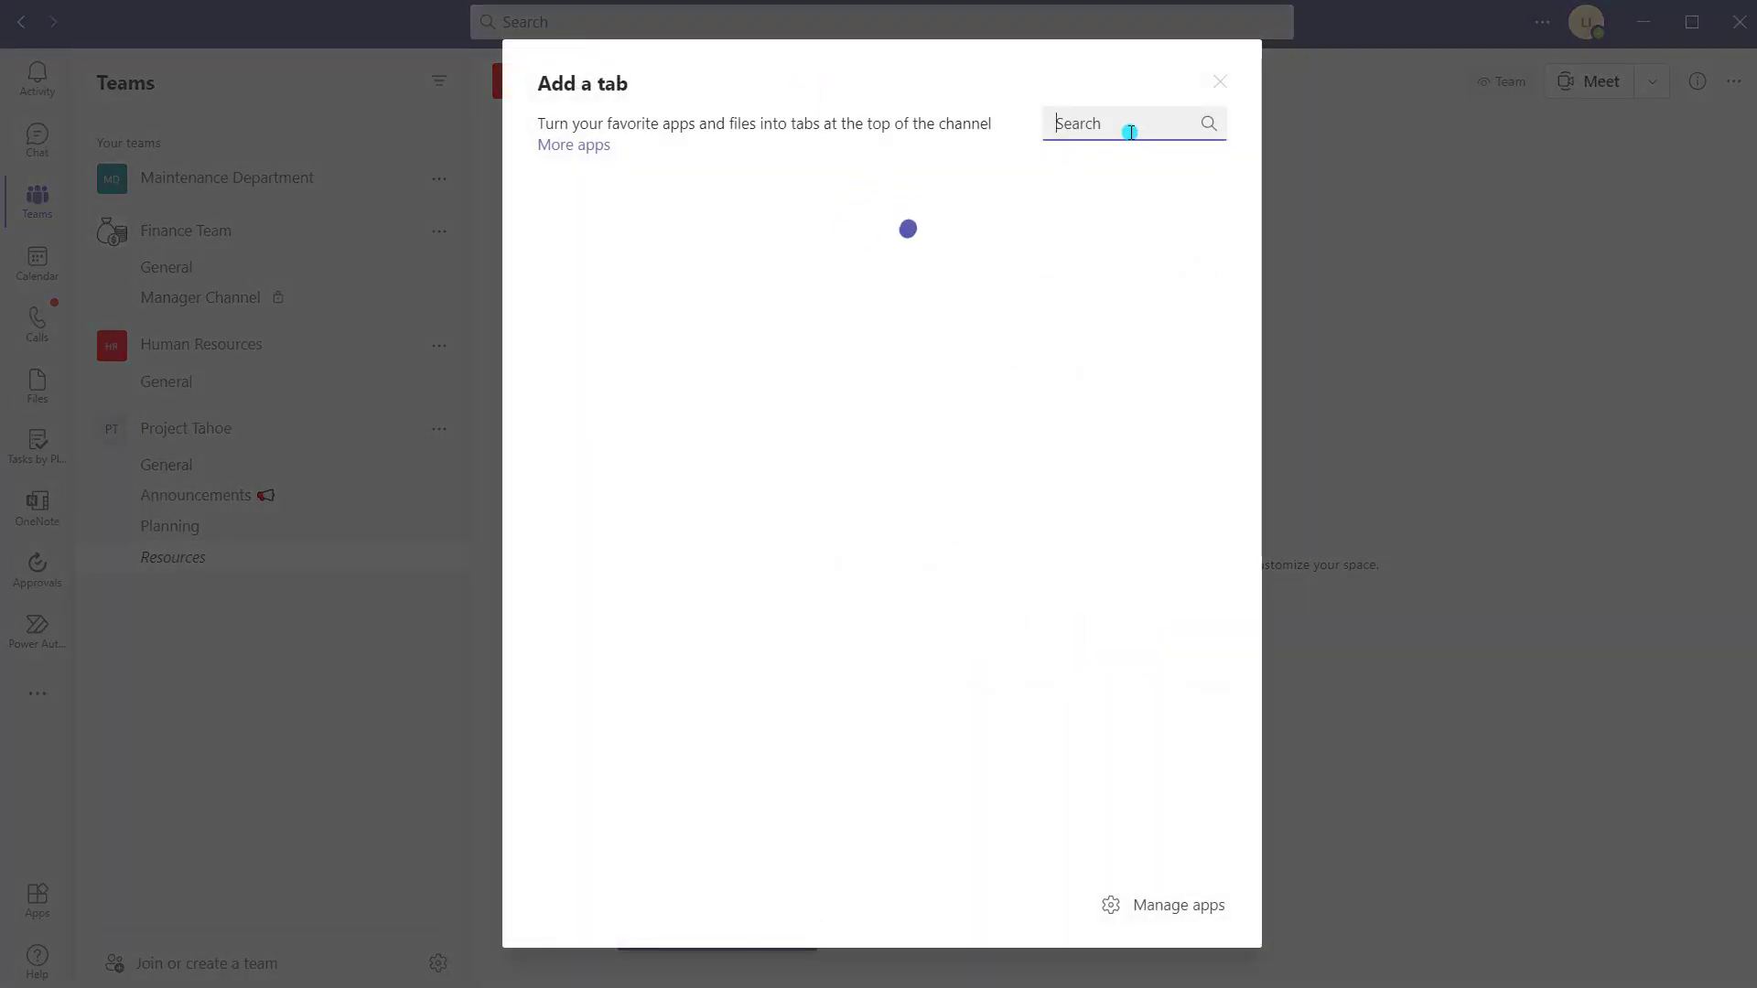
pyautogui.write('list')
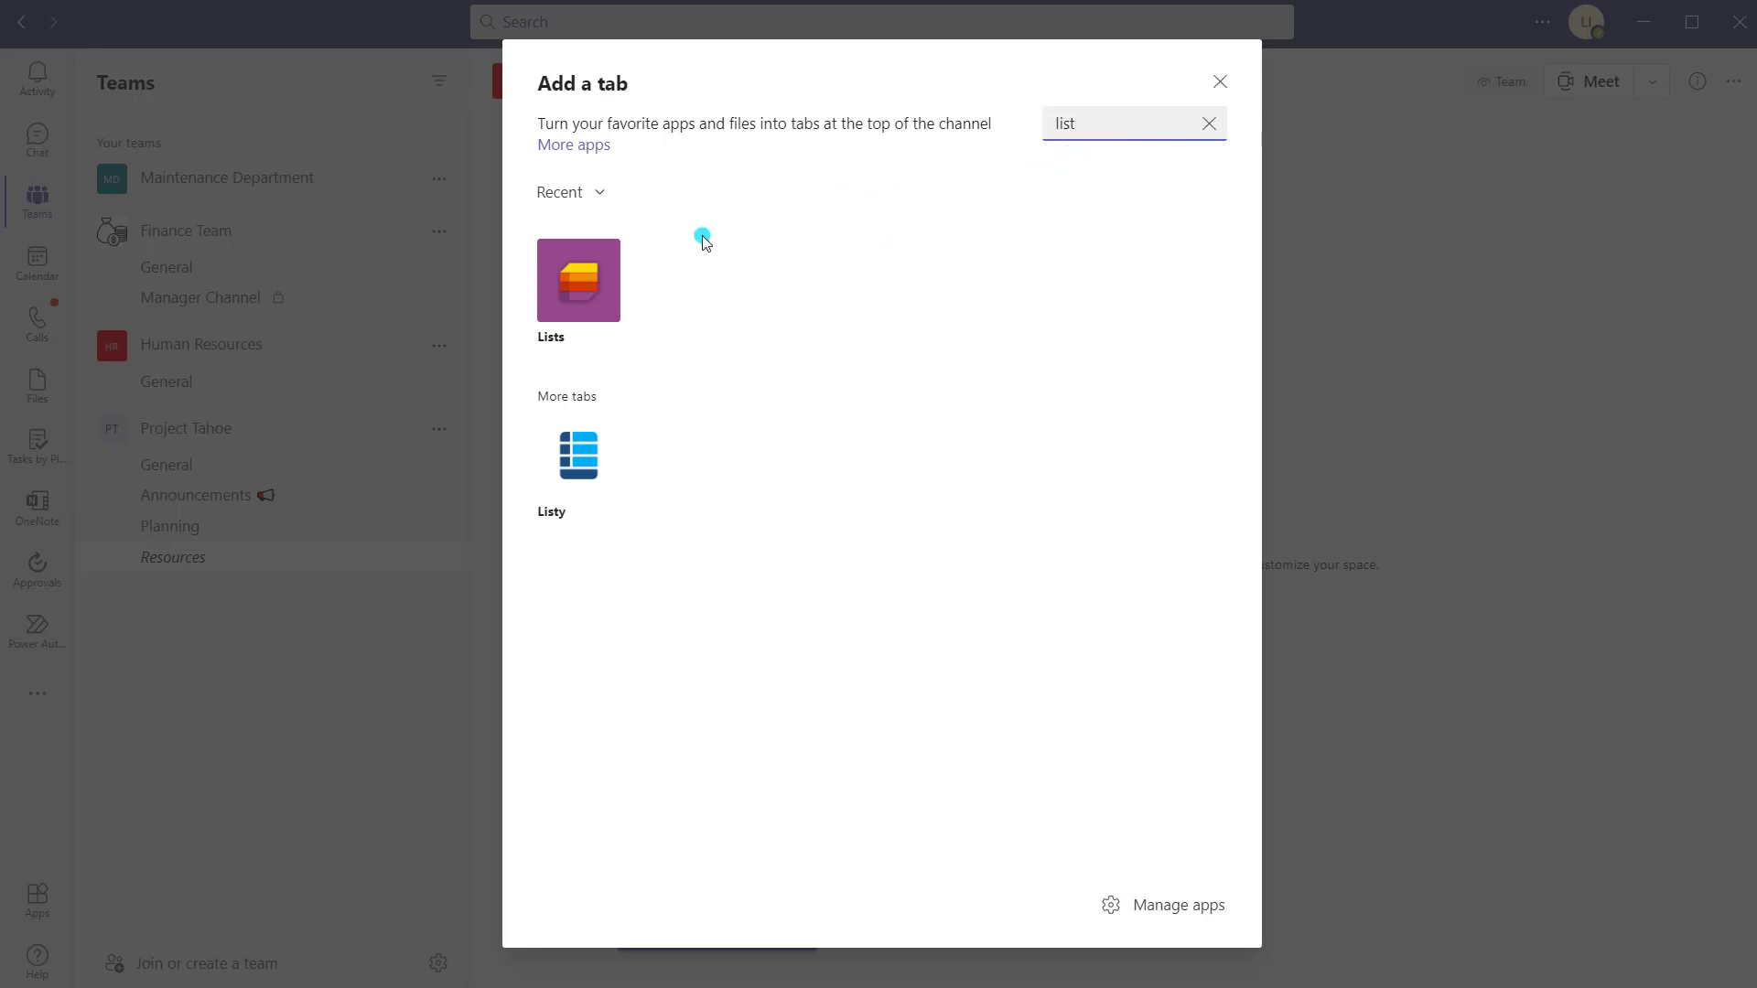
pyautogui.click(604, 291)
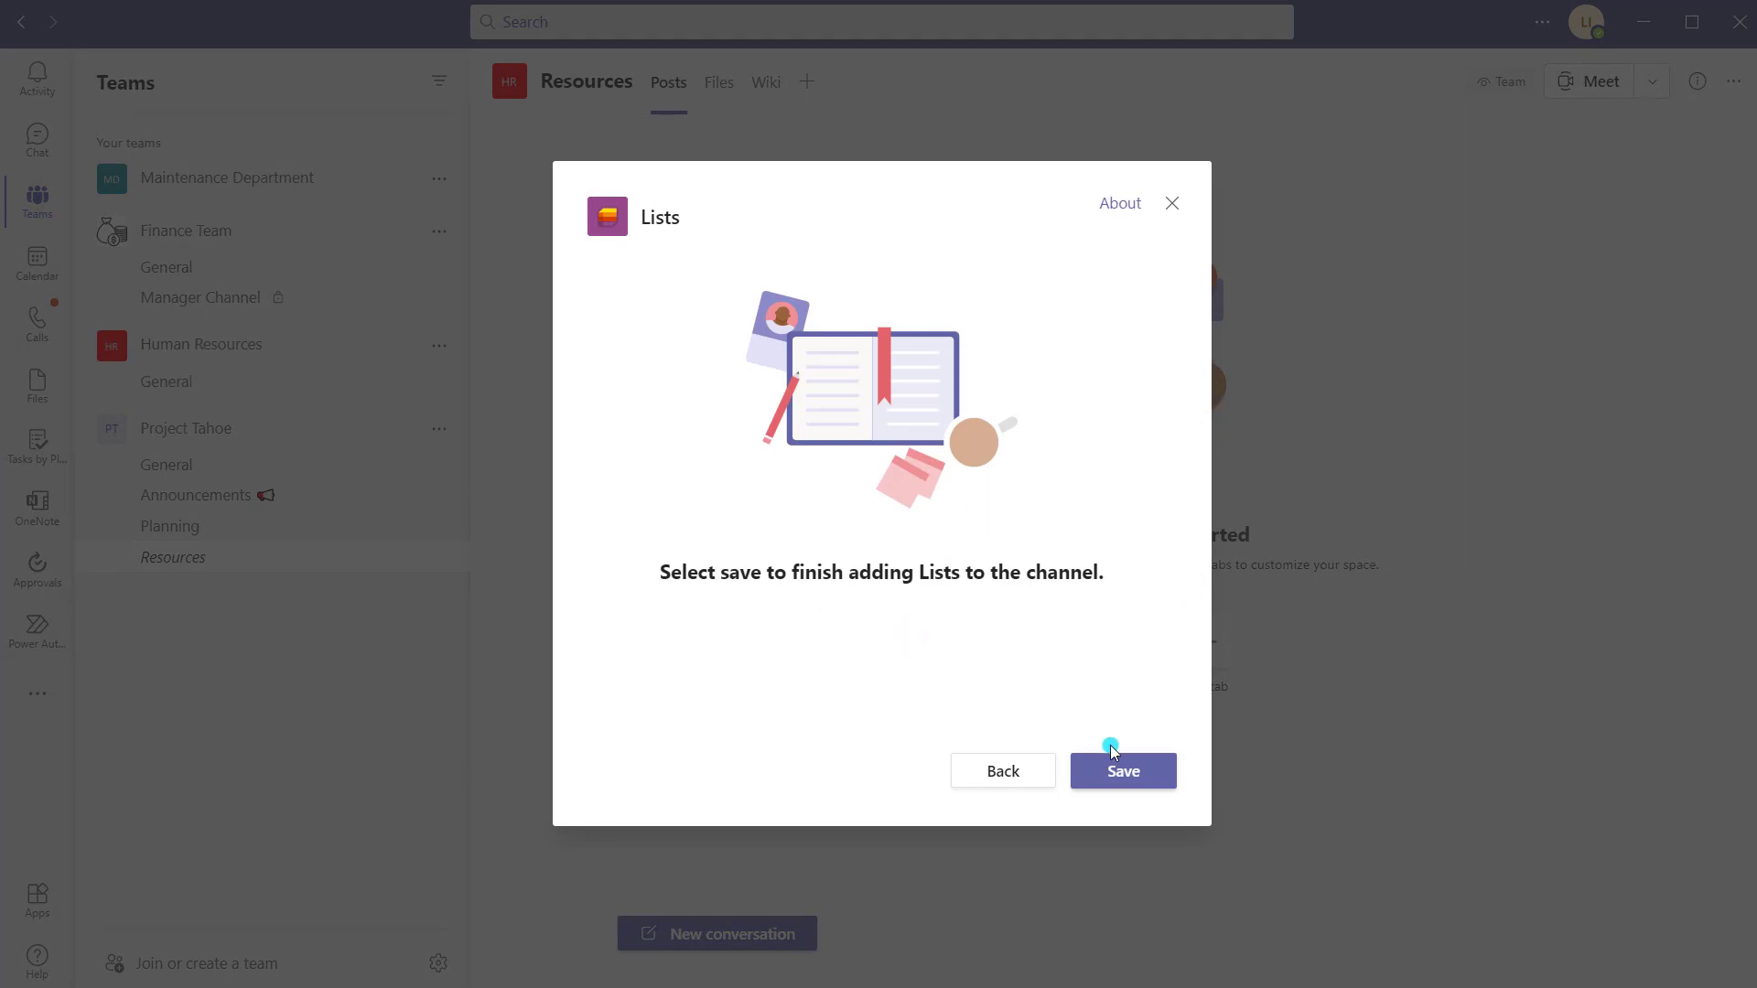
pyautogui.click(1119, 773)
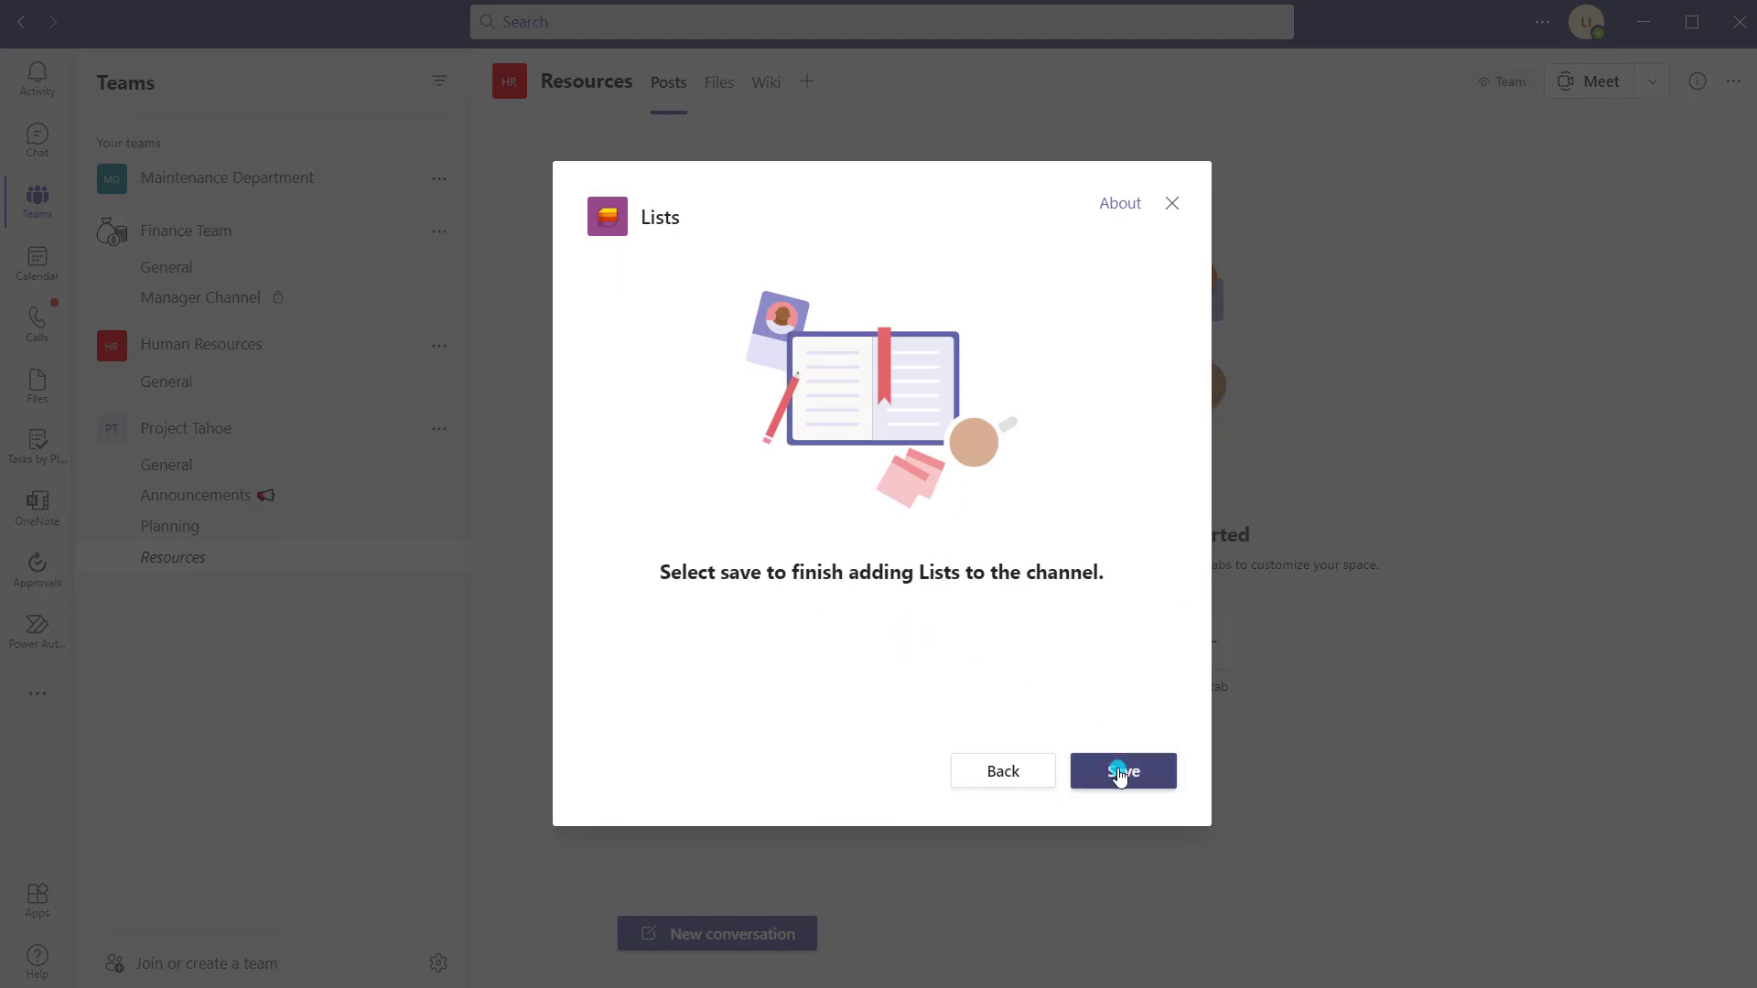
pyautogui.click(1128, 777)
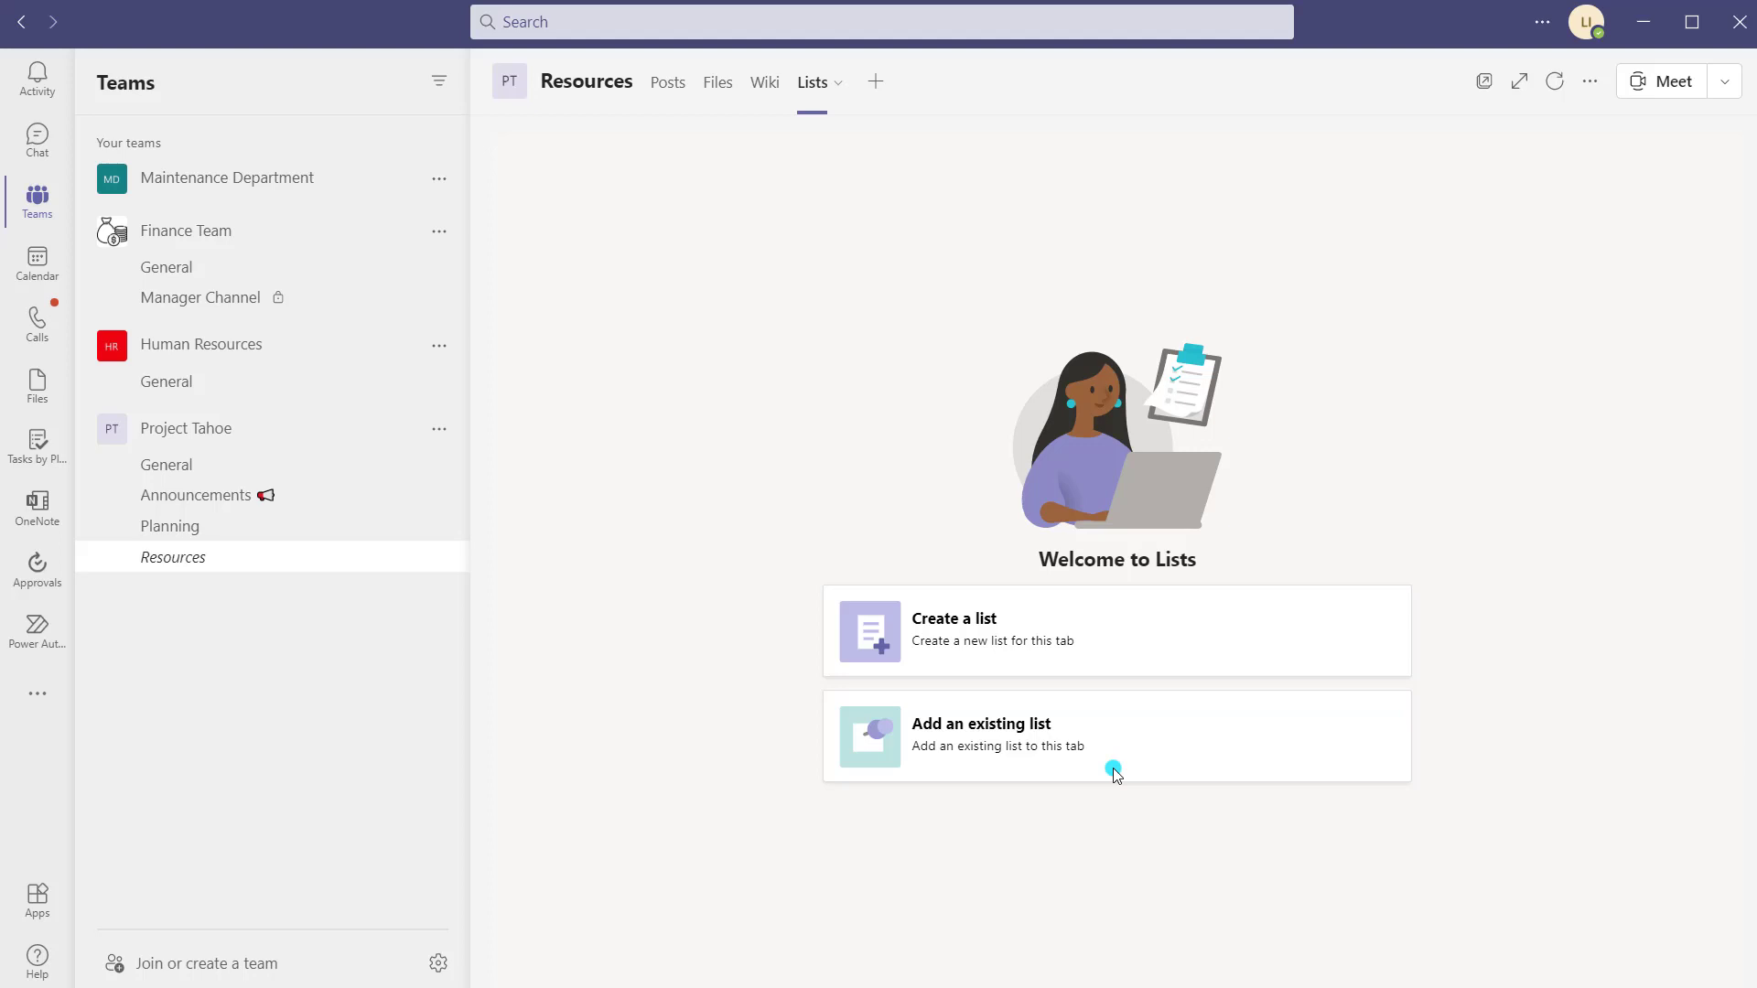
pyautogui.click(1232, 738)
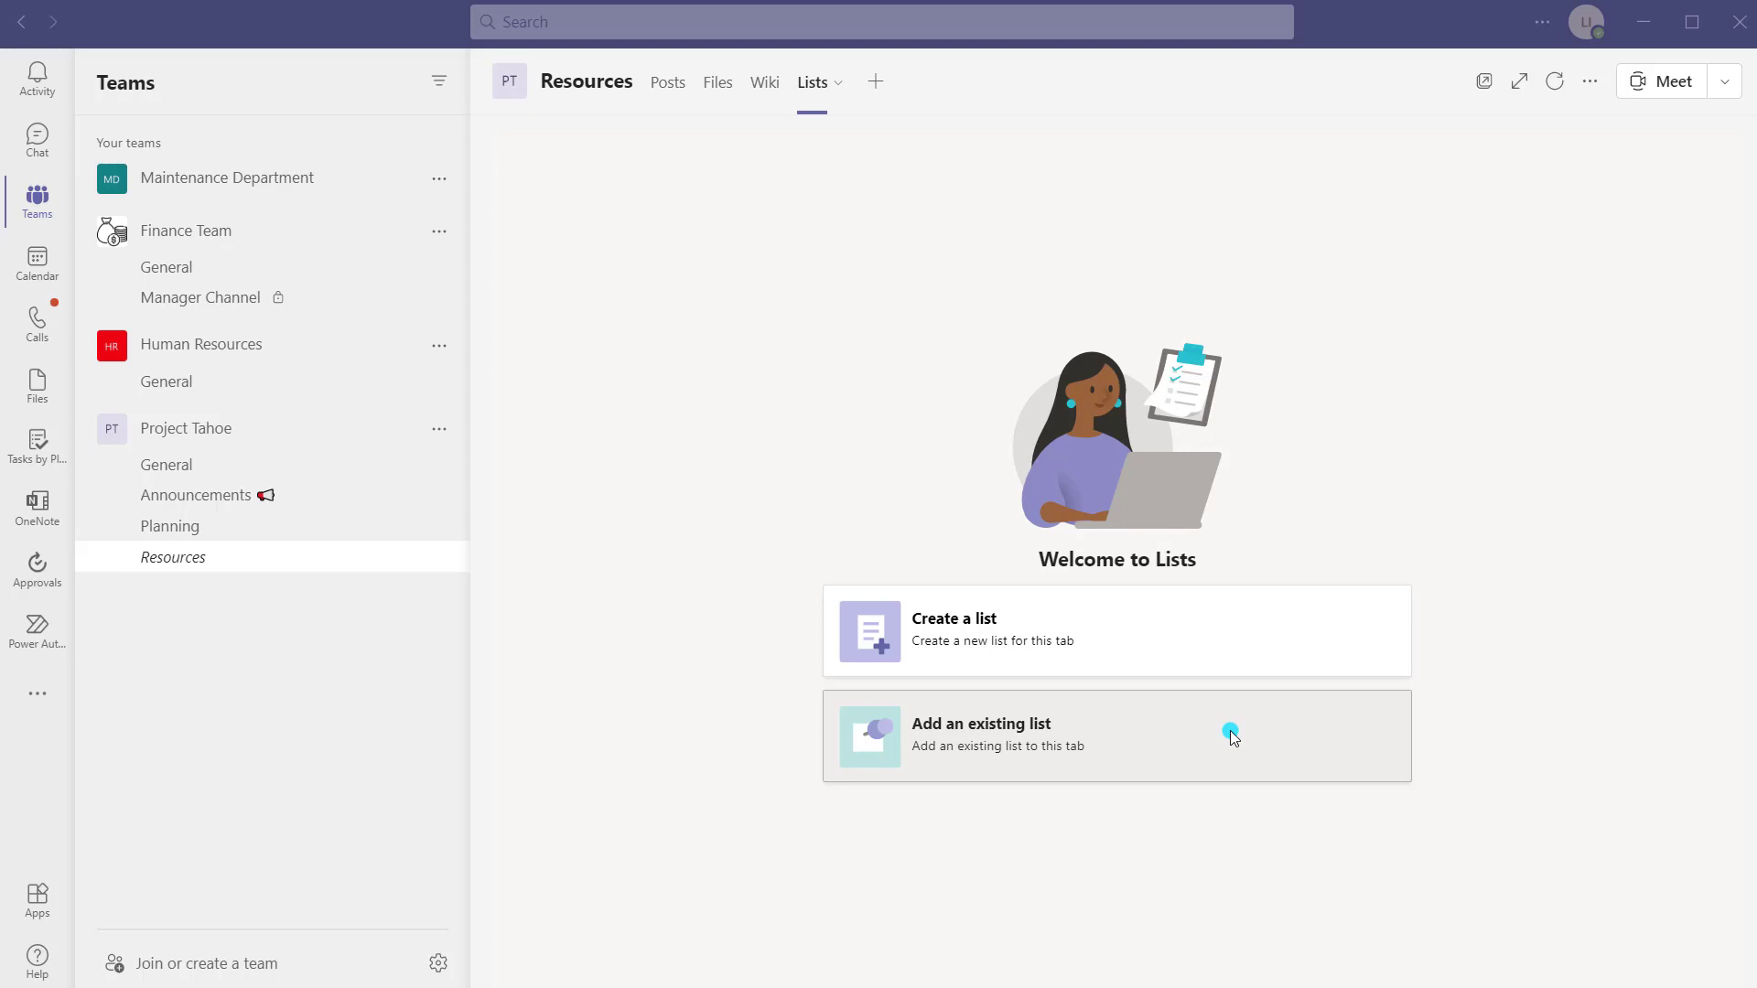
# - Start creating another team from an existing team, using Finance Team as the template
pyautogui.click(254, 965)
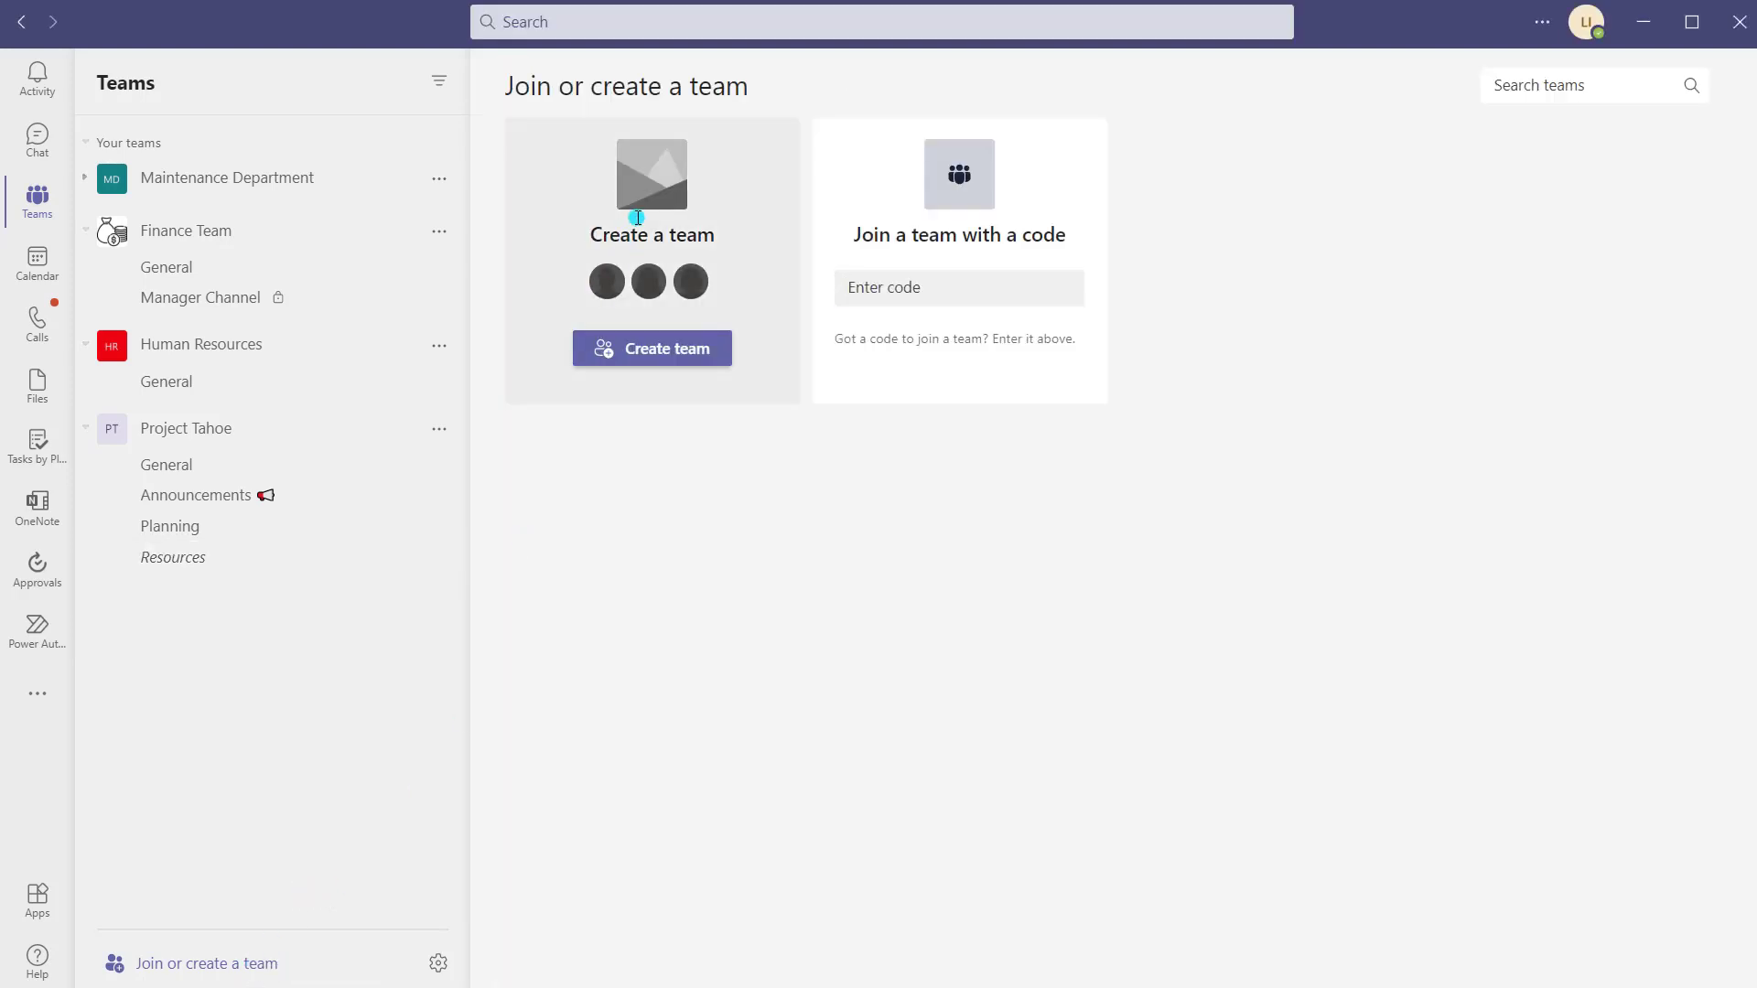
pyautogui.click(687, 348)
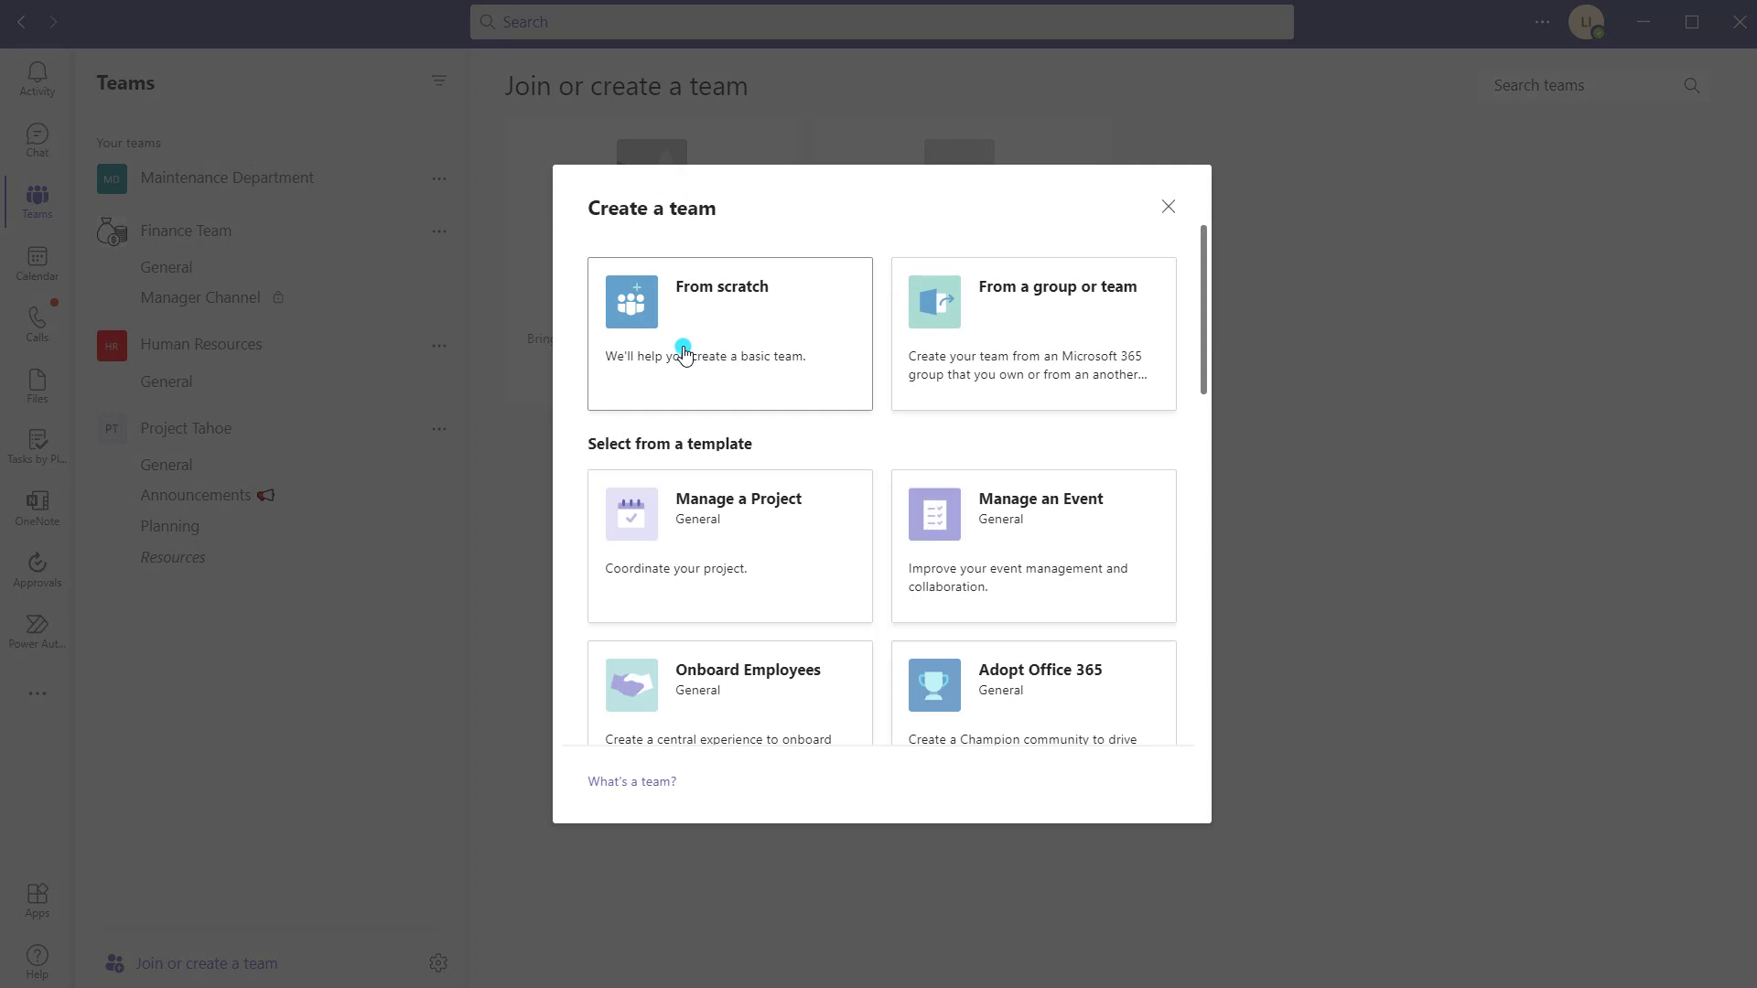
pyautogui.click(1049, 345)
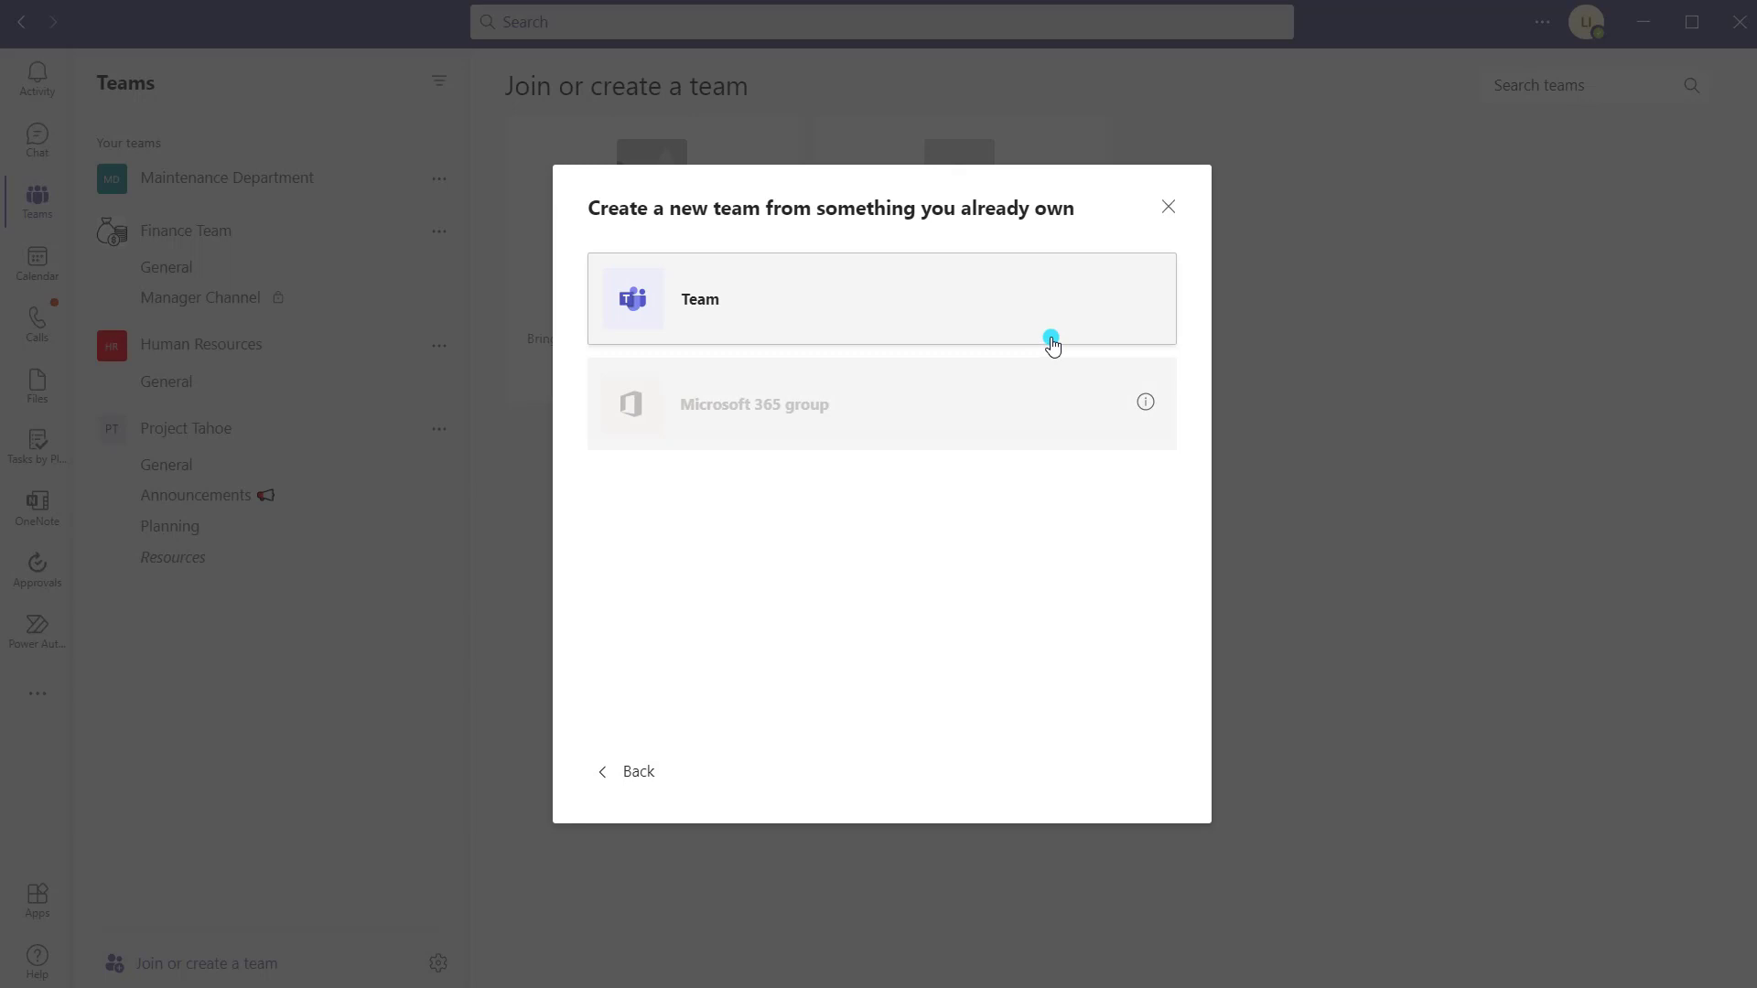
pyautogui.click(1041, 324)
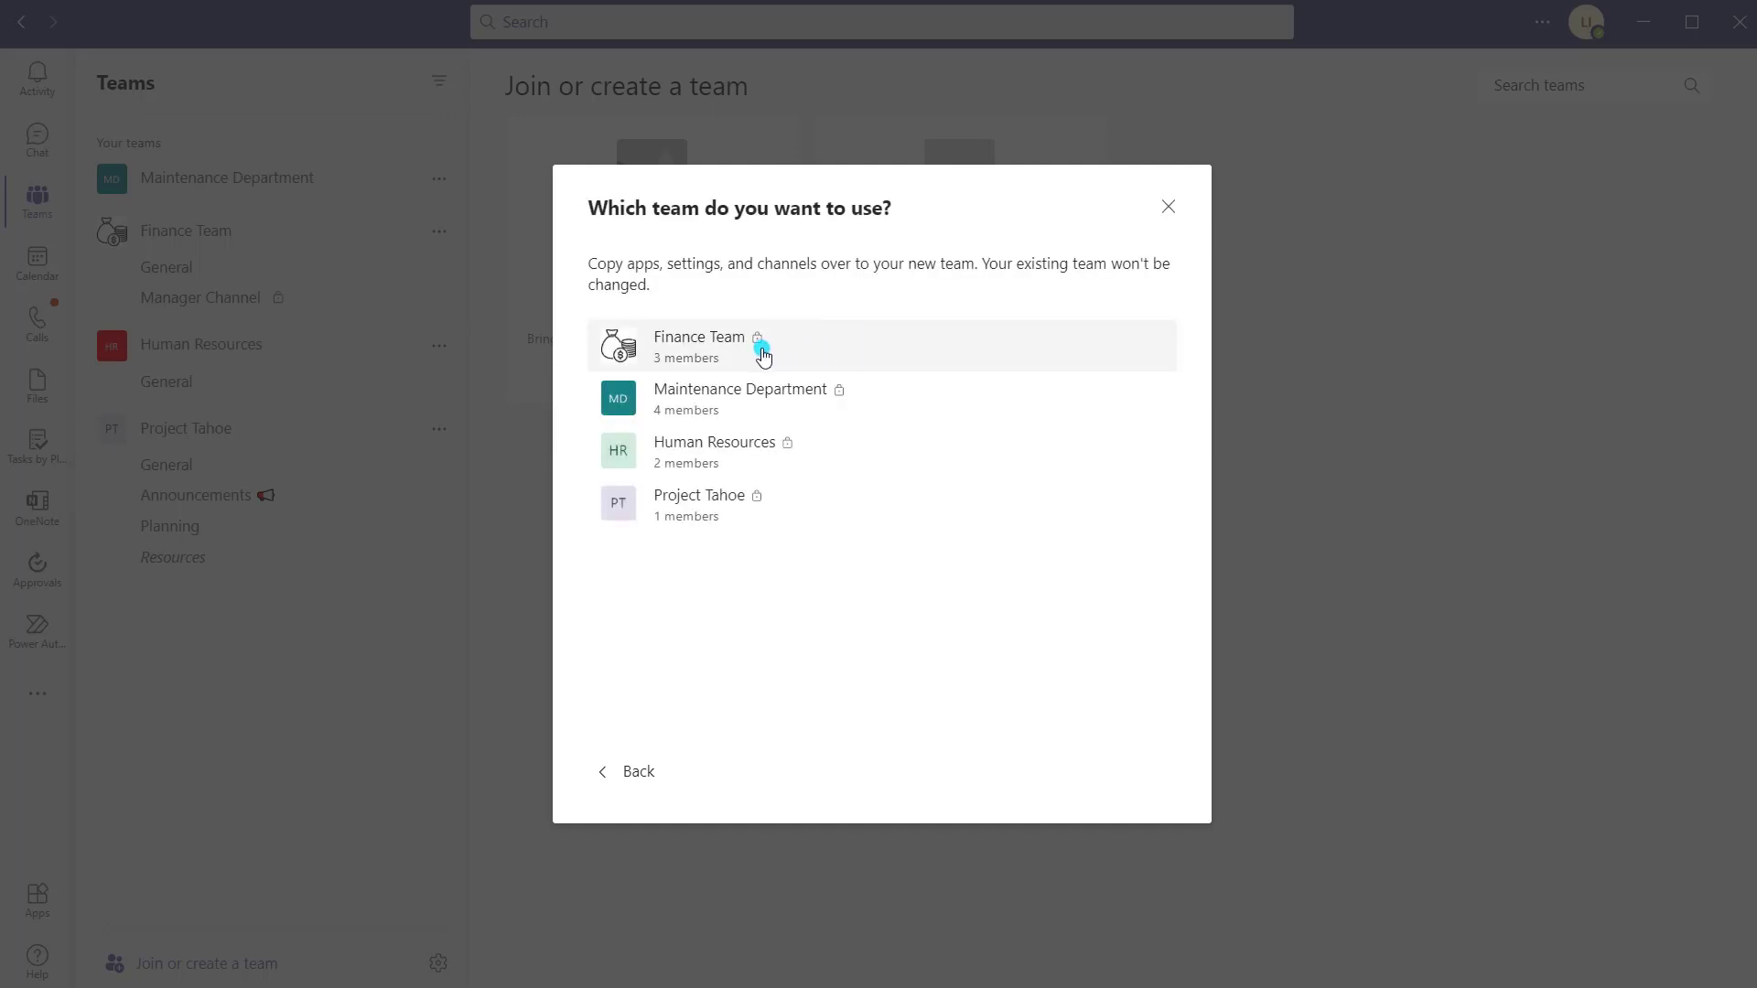
pyautogui.click(814, 352)
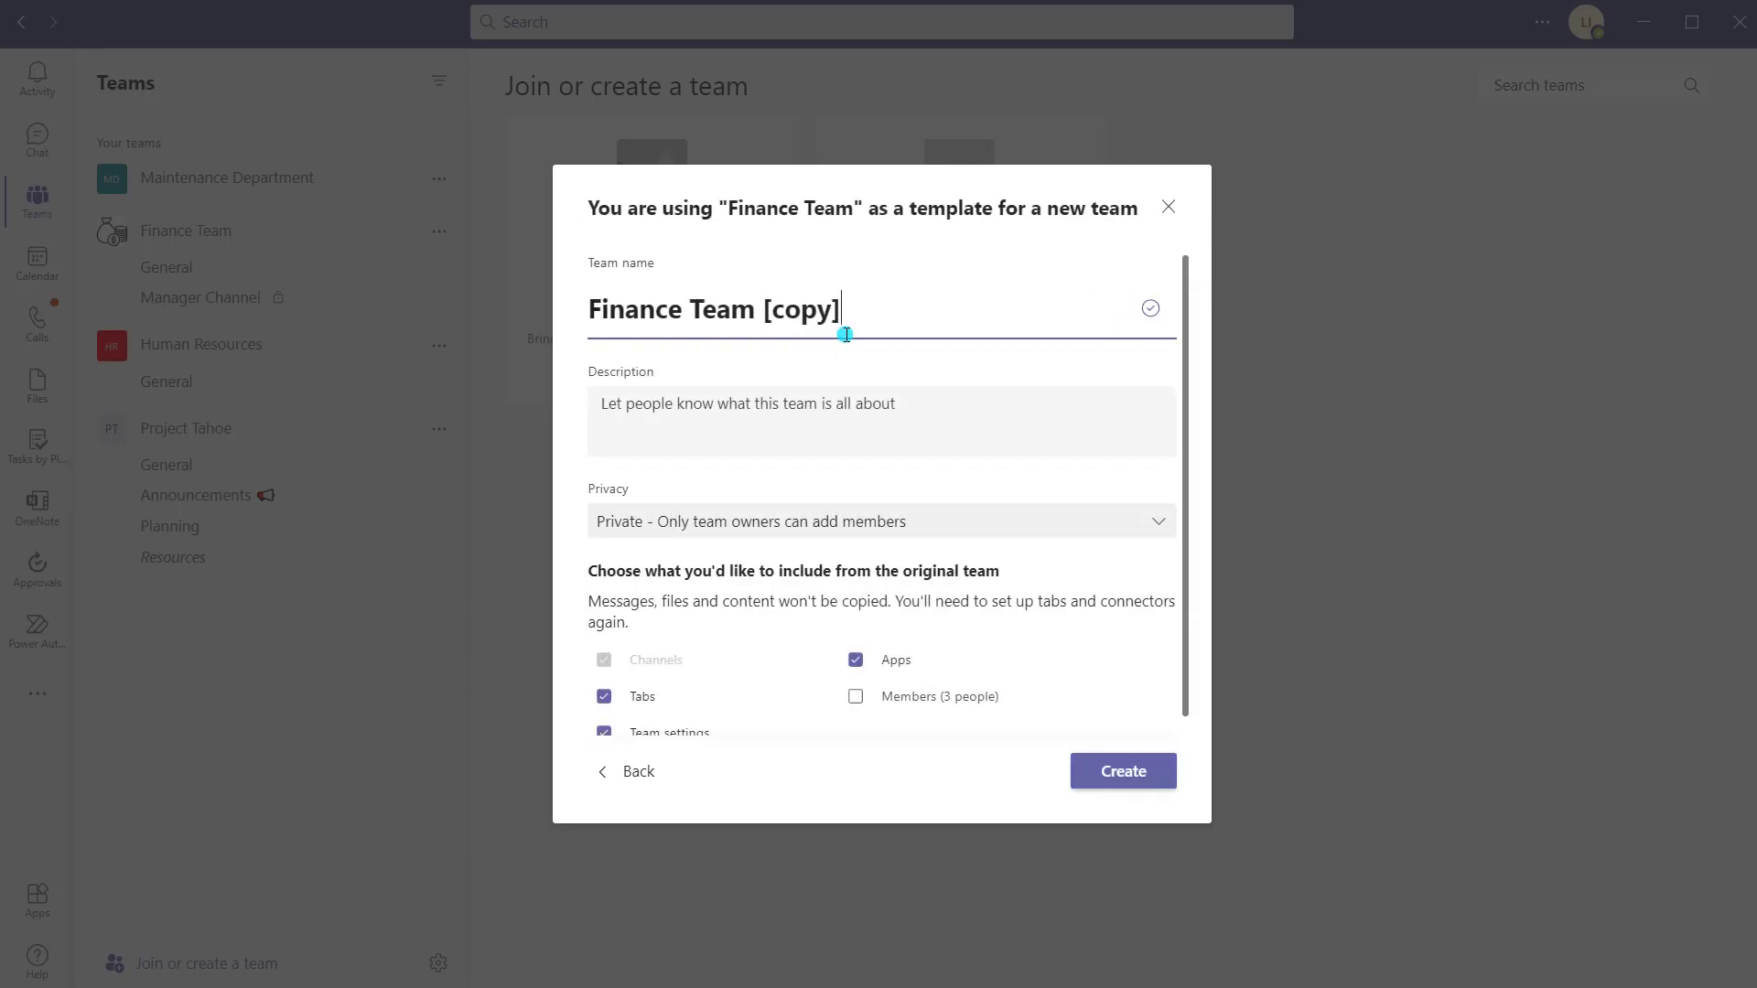
# - Name the new team Finance Operations Team and keep its privacy as Private - Only team owners can add members
pyautogui.moveTo(843, 334); pyautogui.dragTo(765, 330)
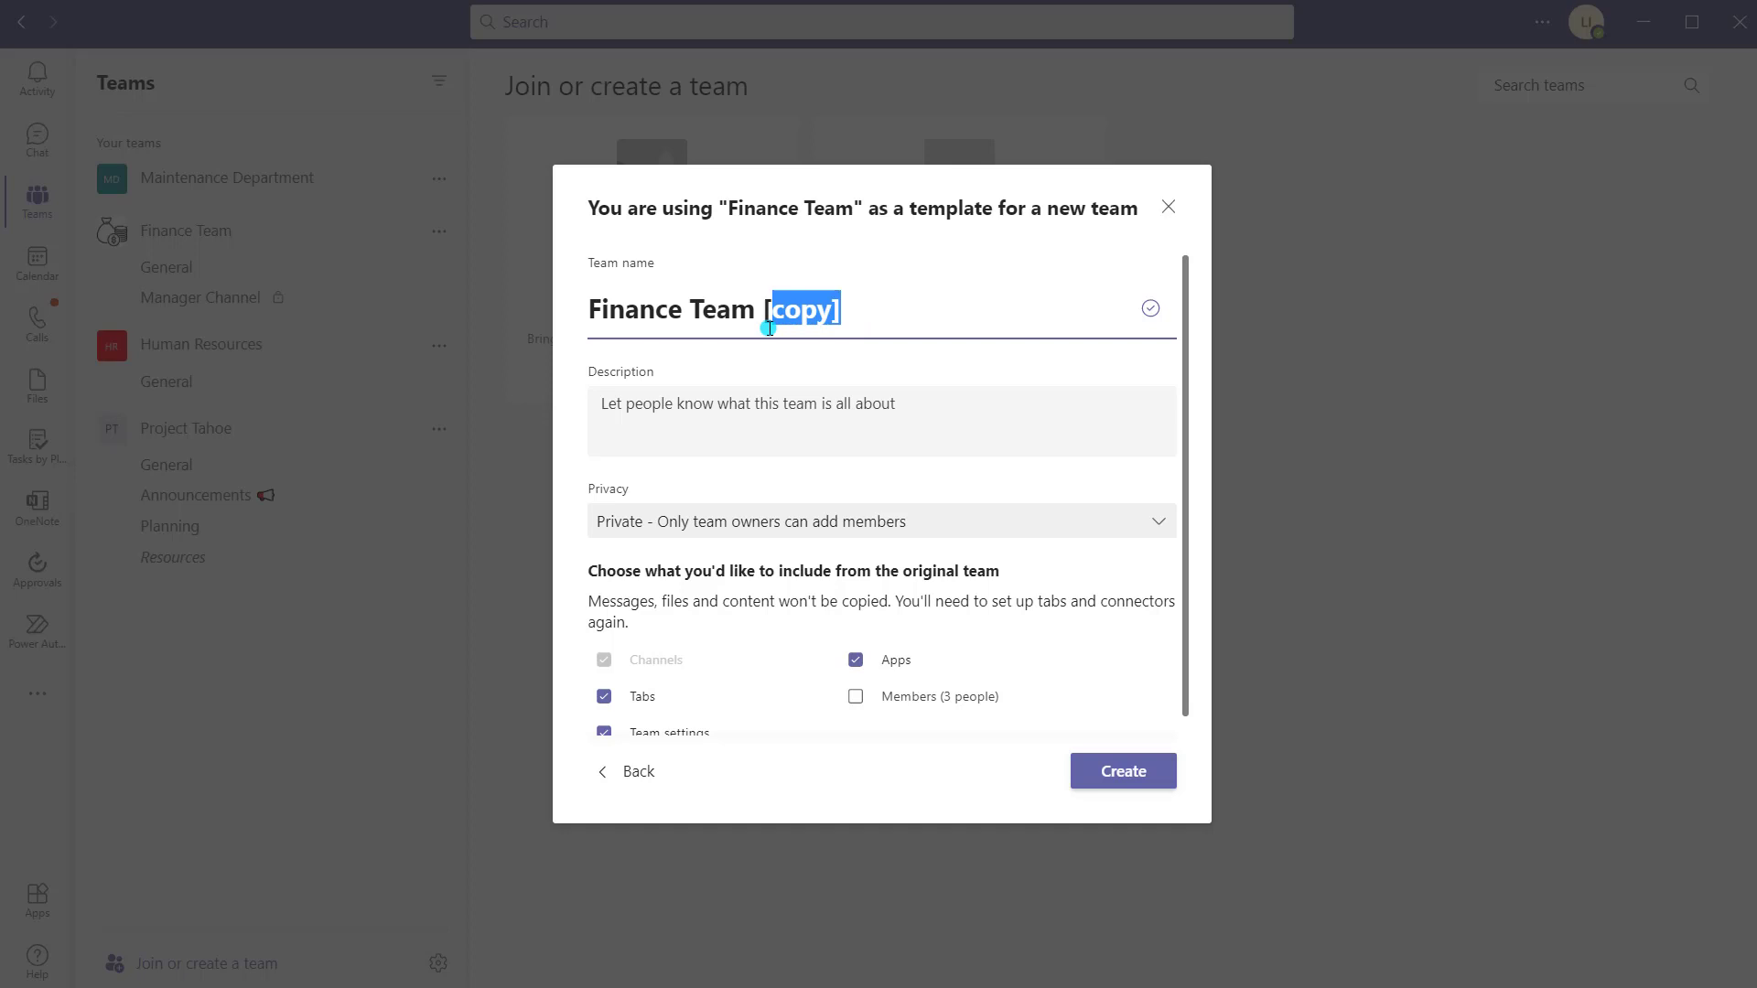
pyautogui.press('BackSpace')
pyautogui.click(698, 313)
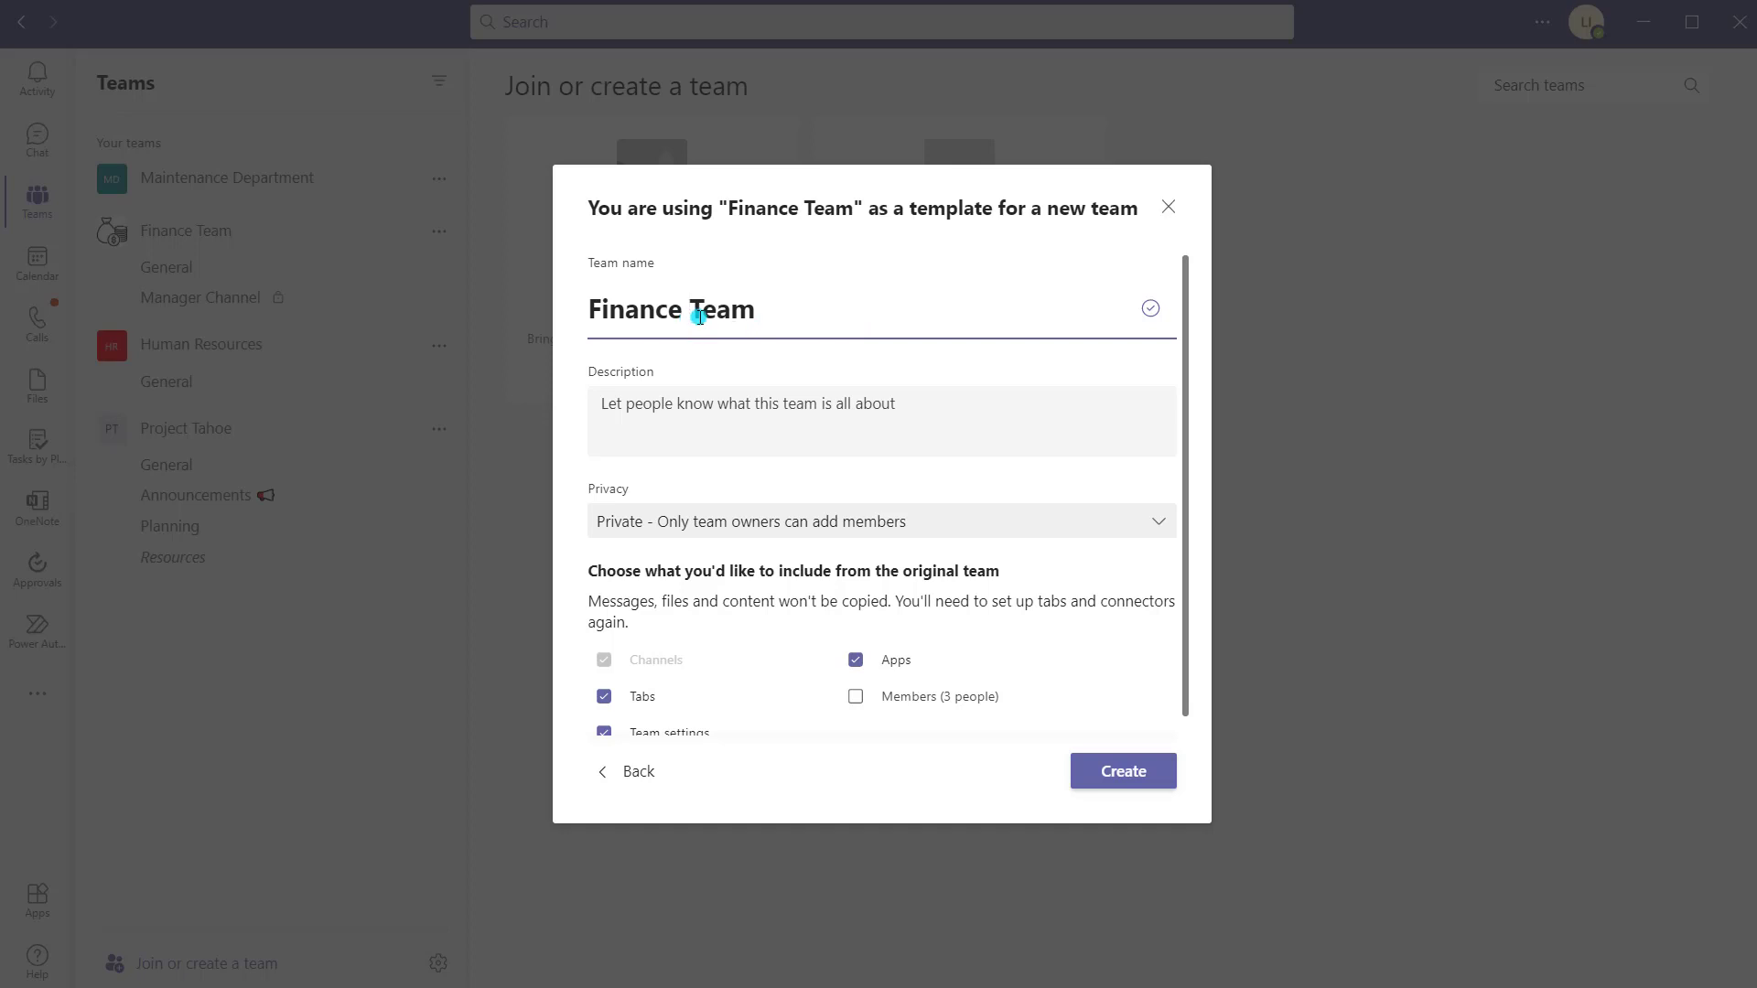
pyautogui.write('Operations')
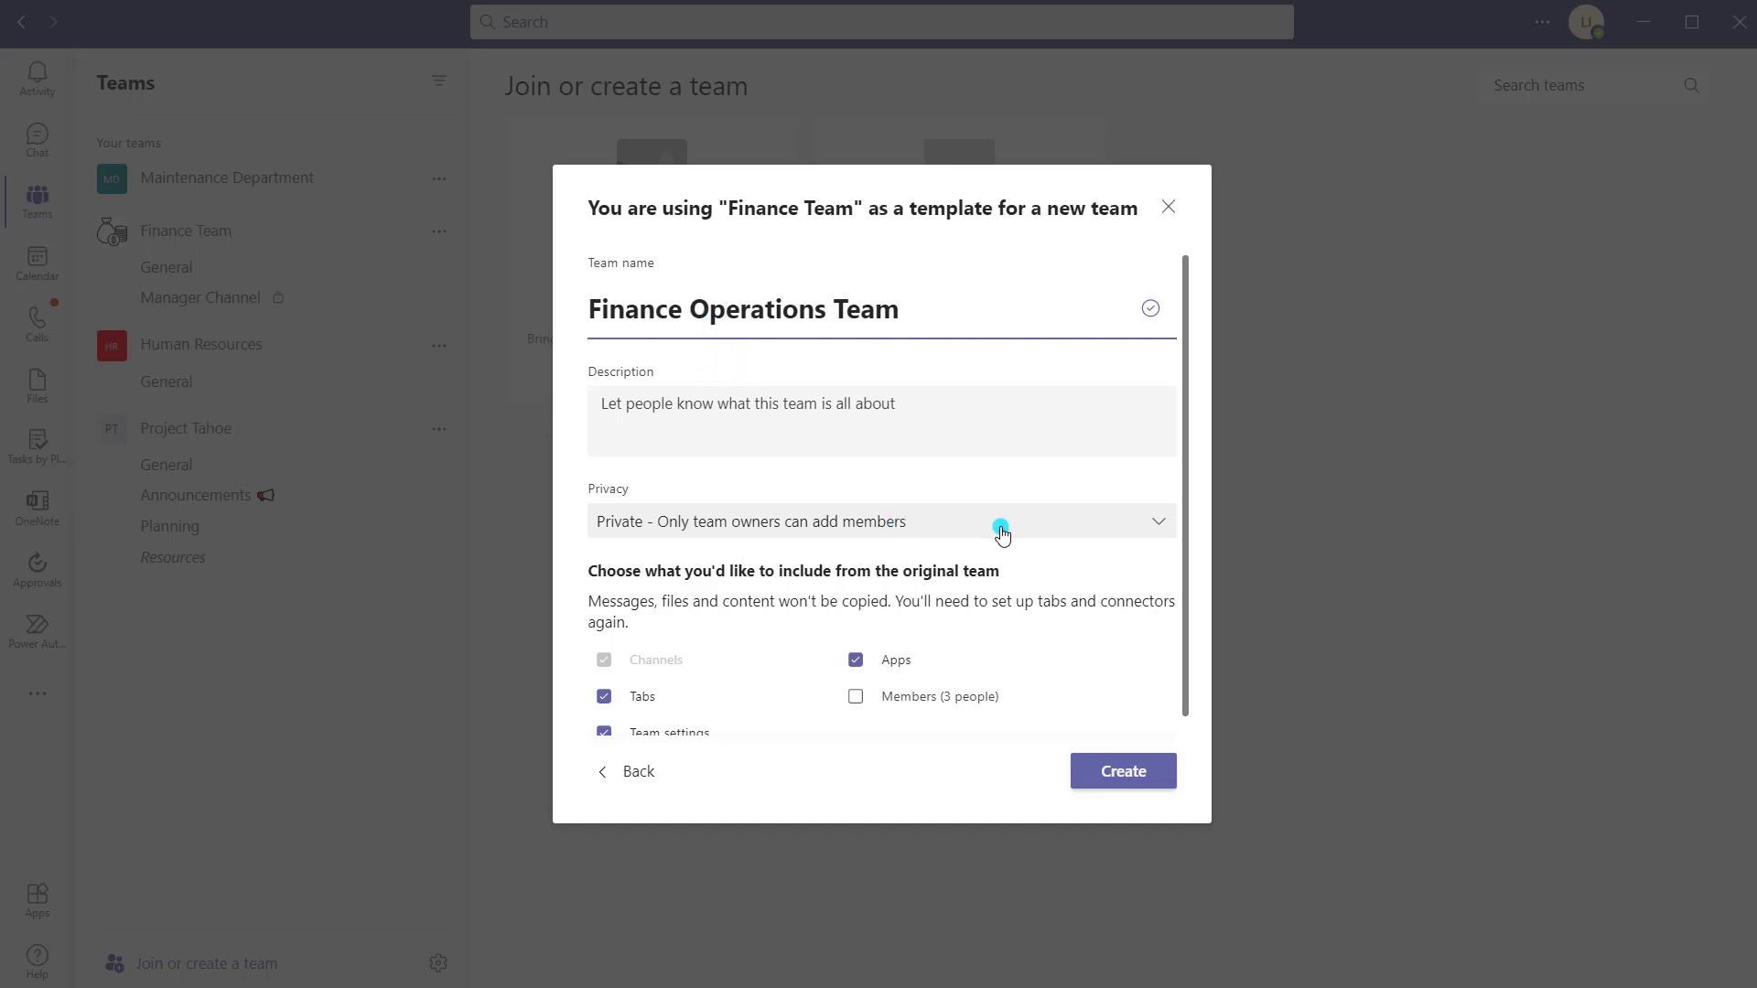
pyautogui.click(1163, 530)
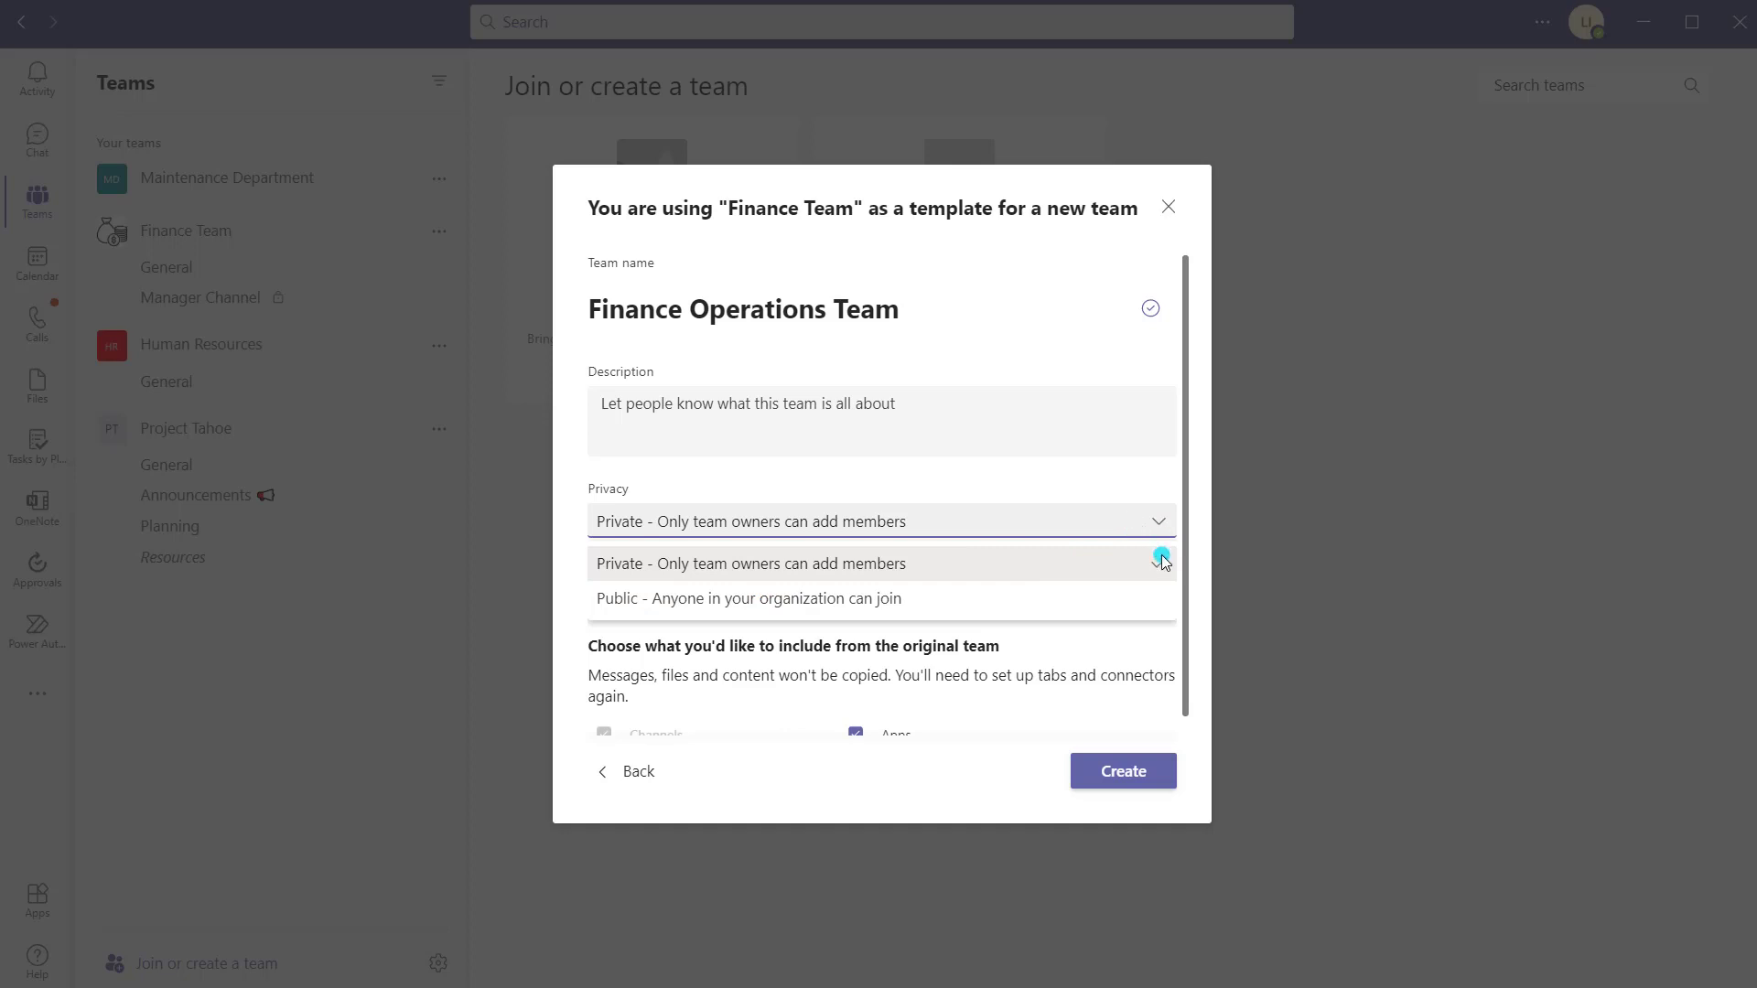
pyautogui.click(1121, 566)
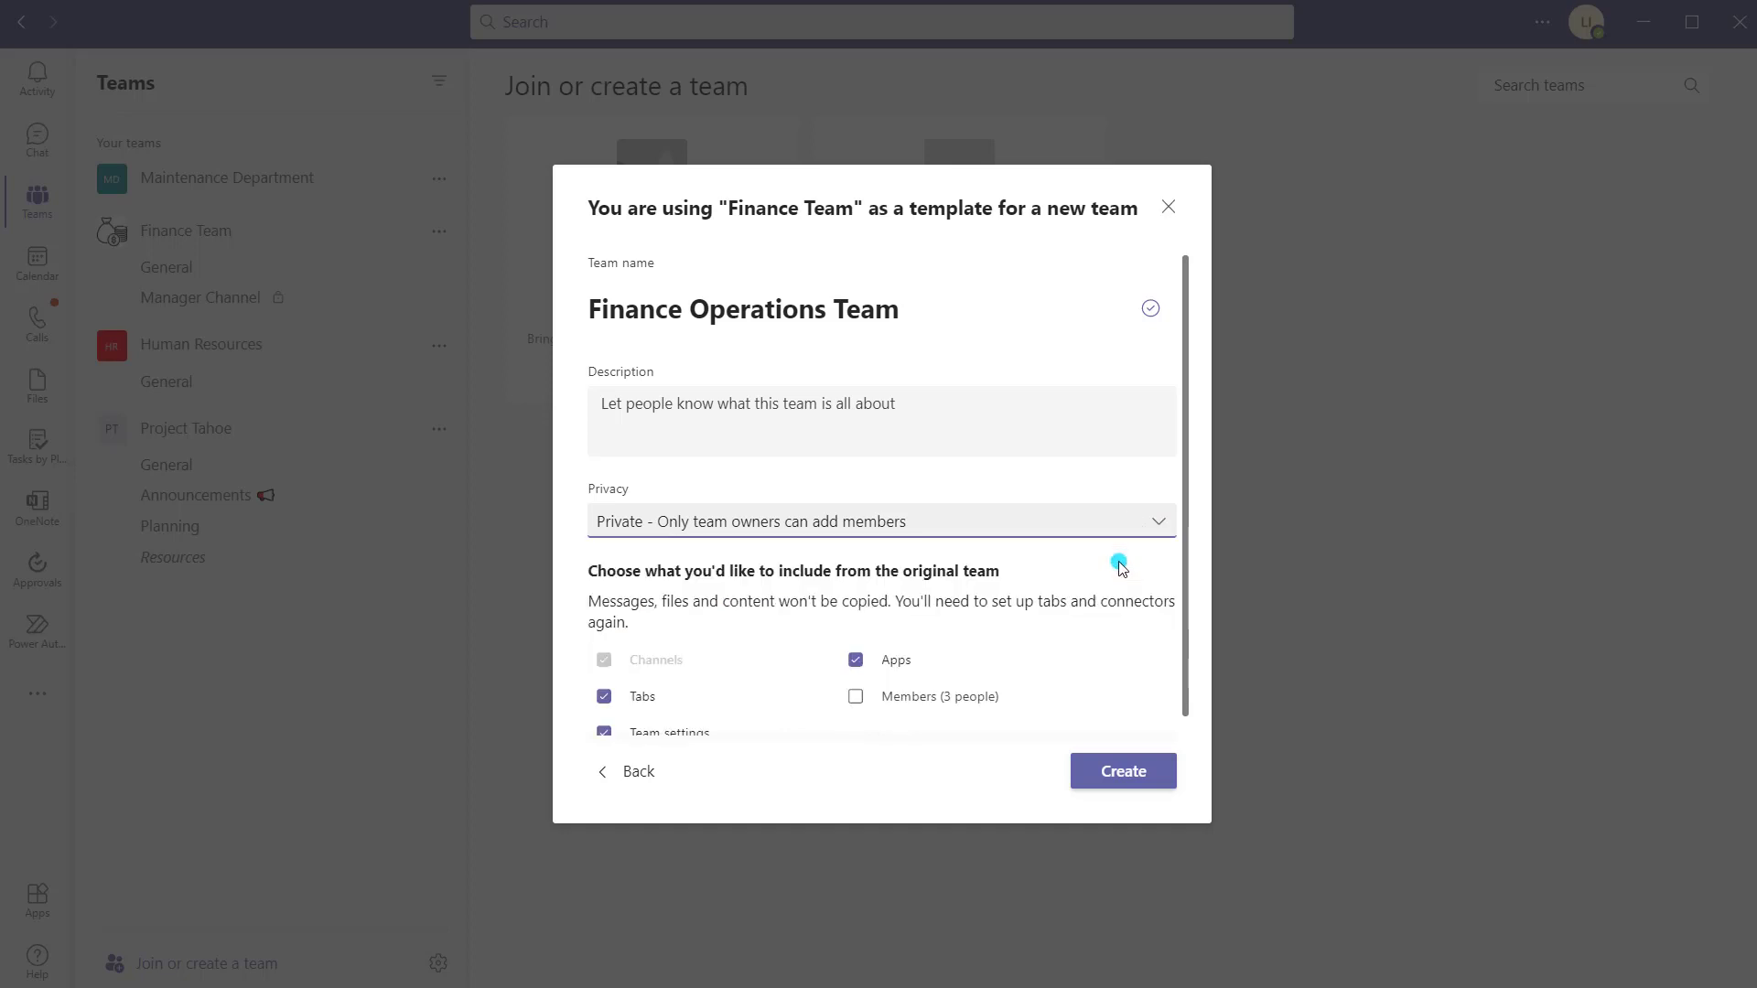
# - Include the original team's members in the copy and create the team without adding further people
pyautogui.scroll(-1, 1119, 565)
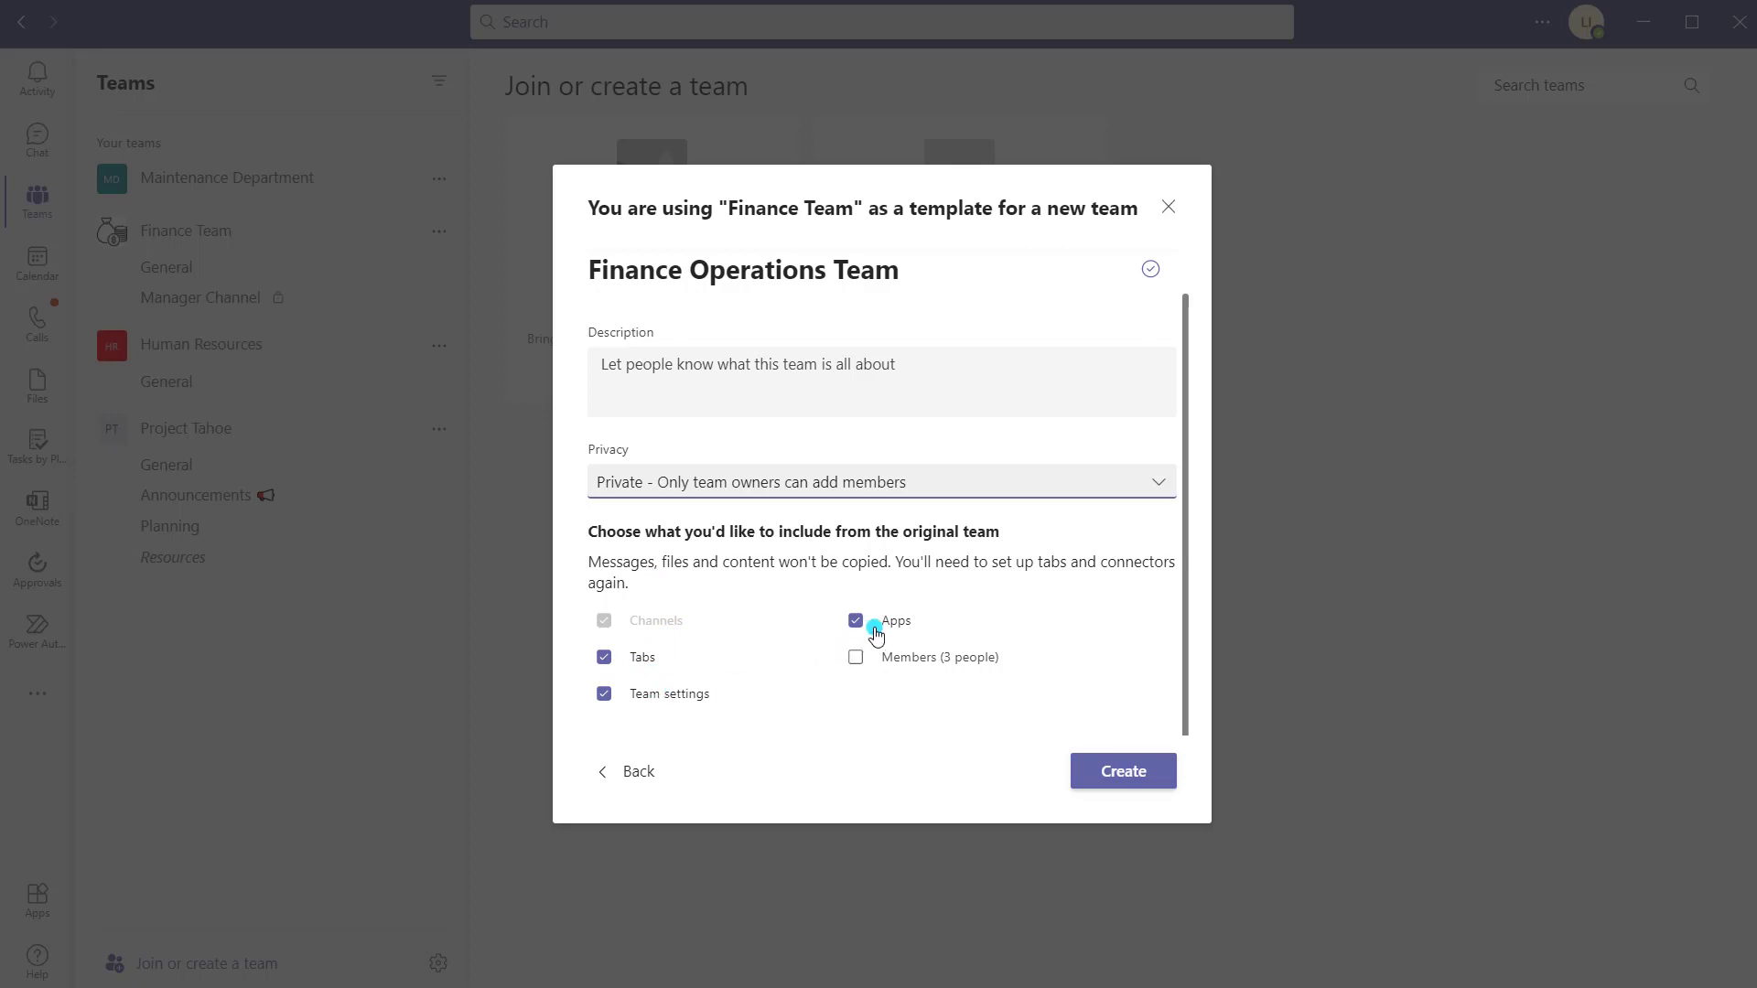
pyautogui.click(849, 658)
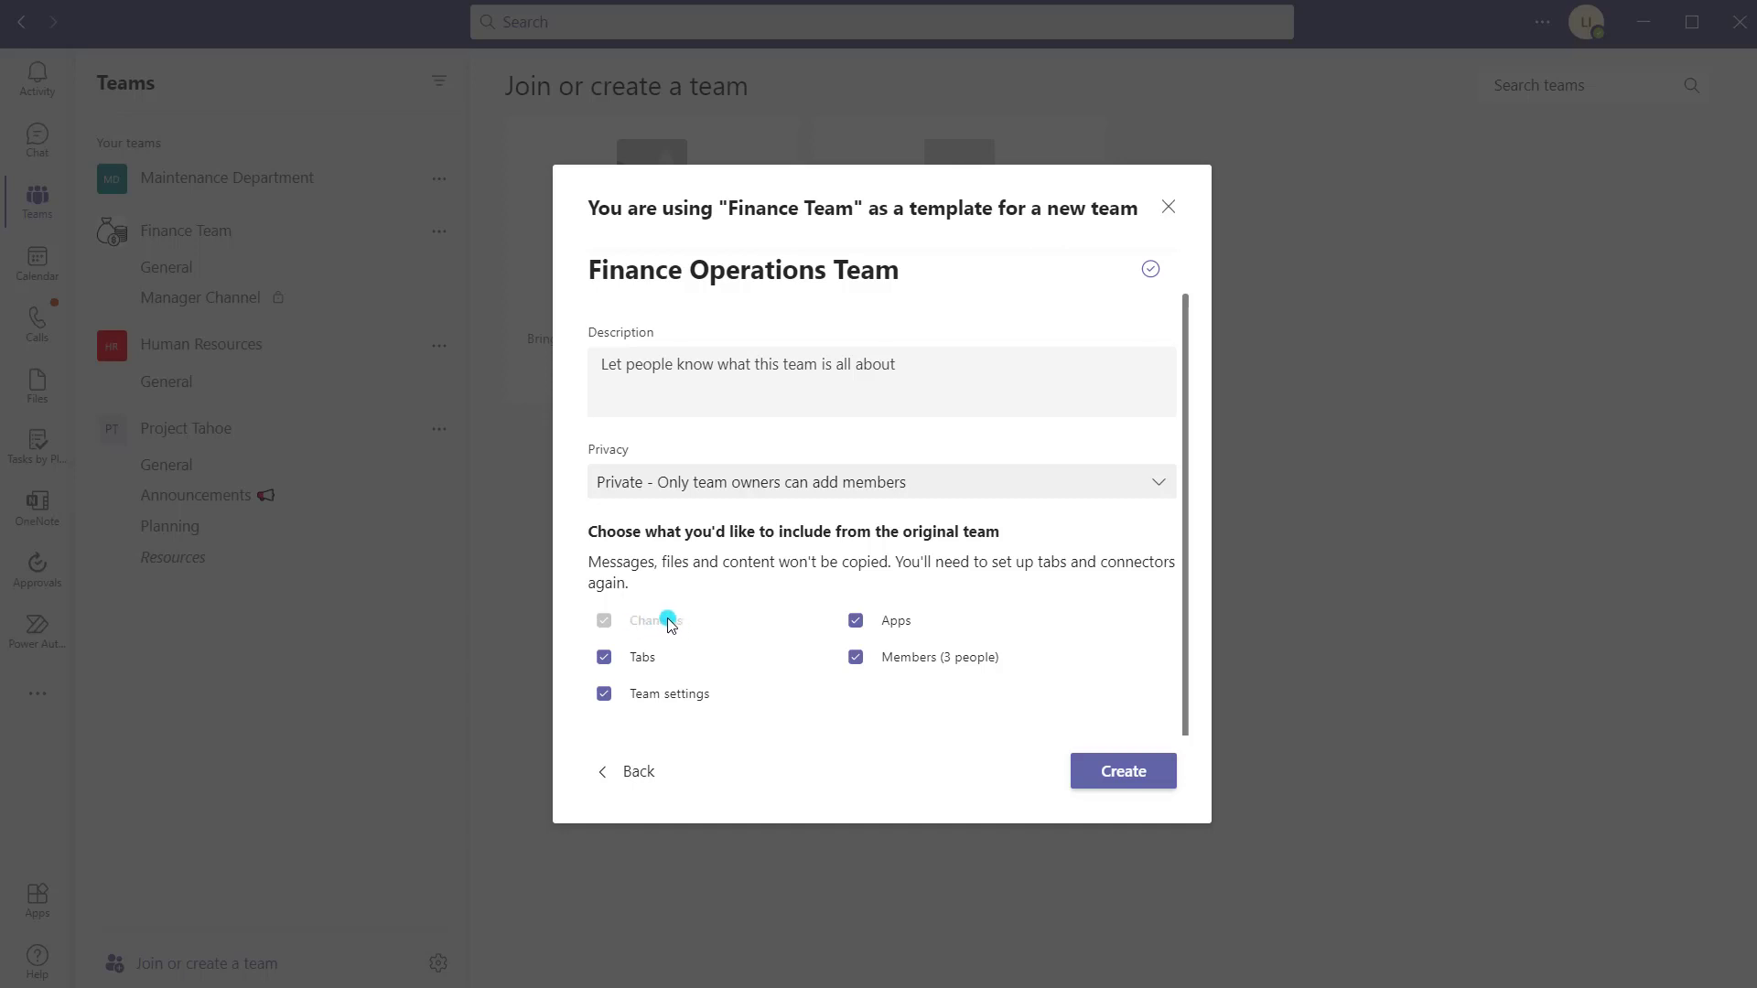
pyautogui.click(1107, 780)
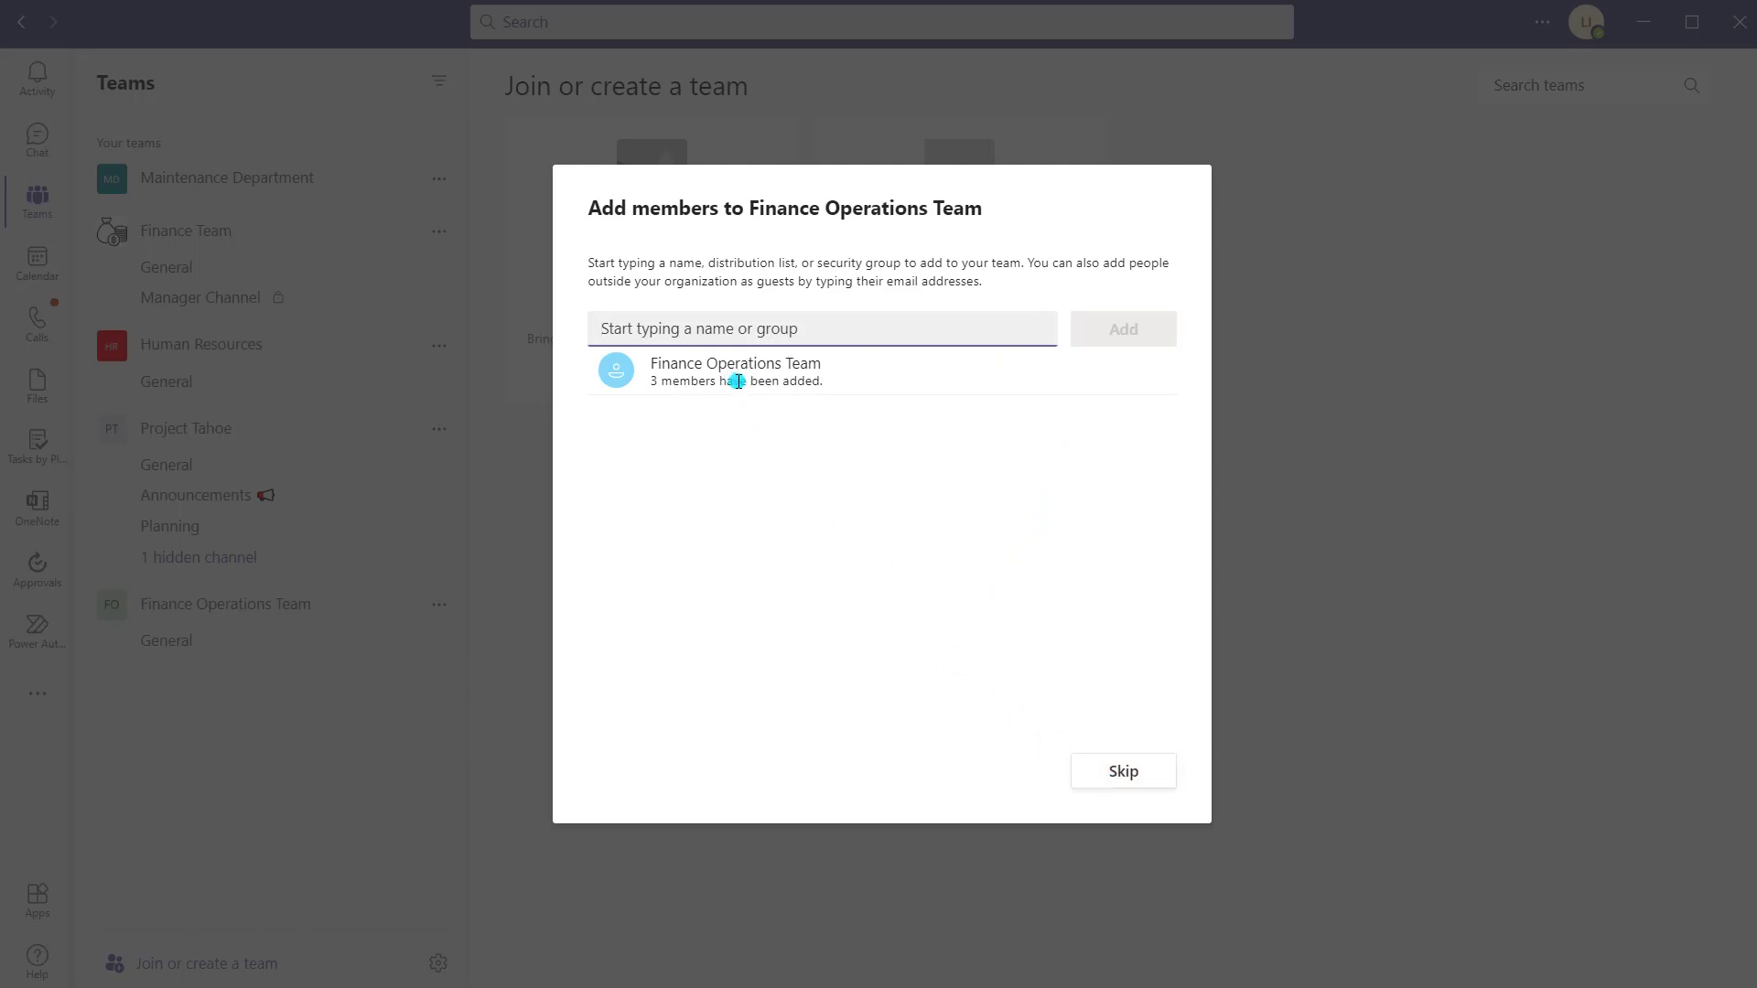
pyautogui.click(1125, 774)
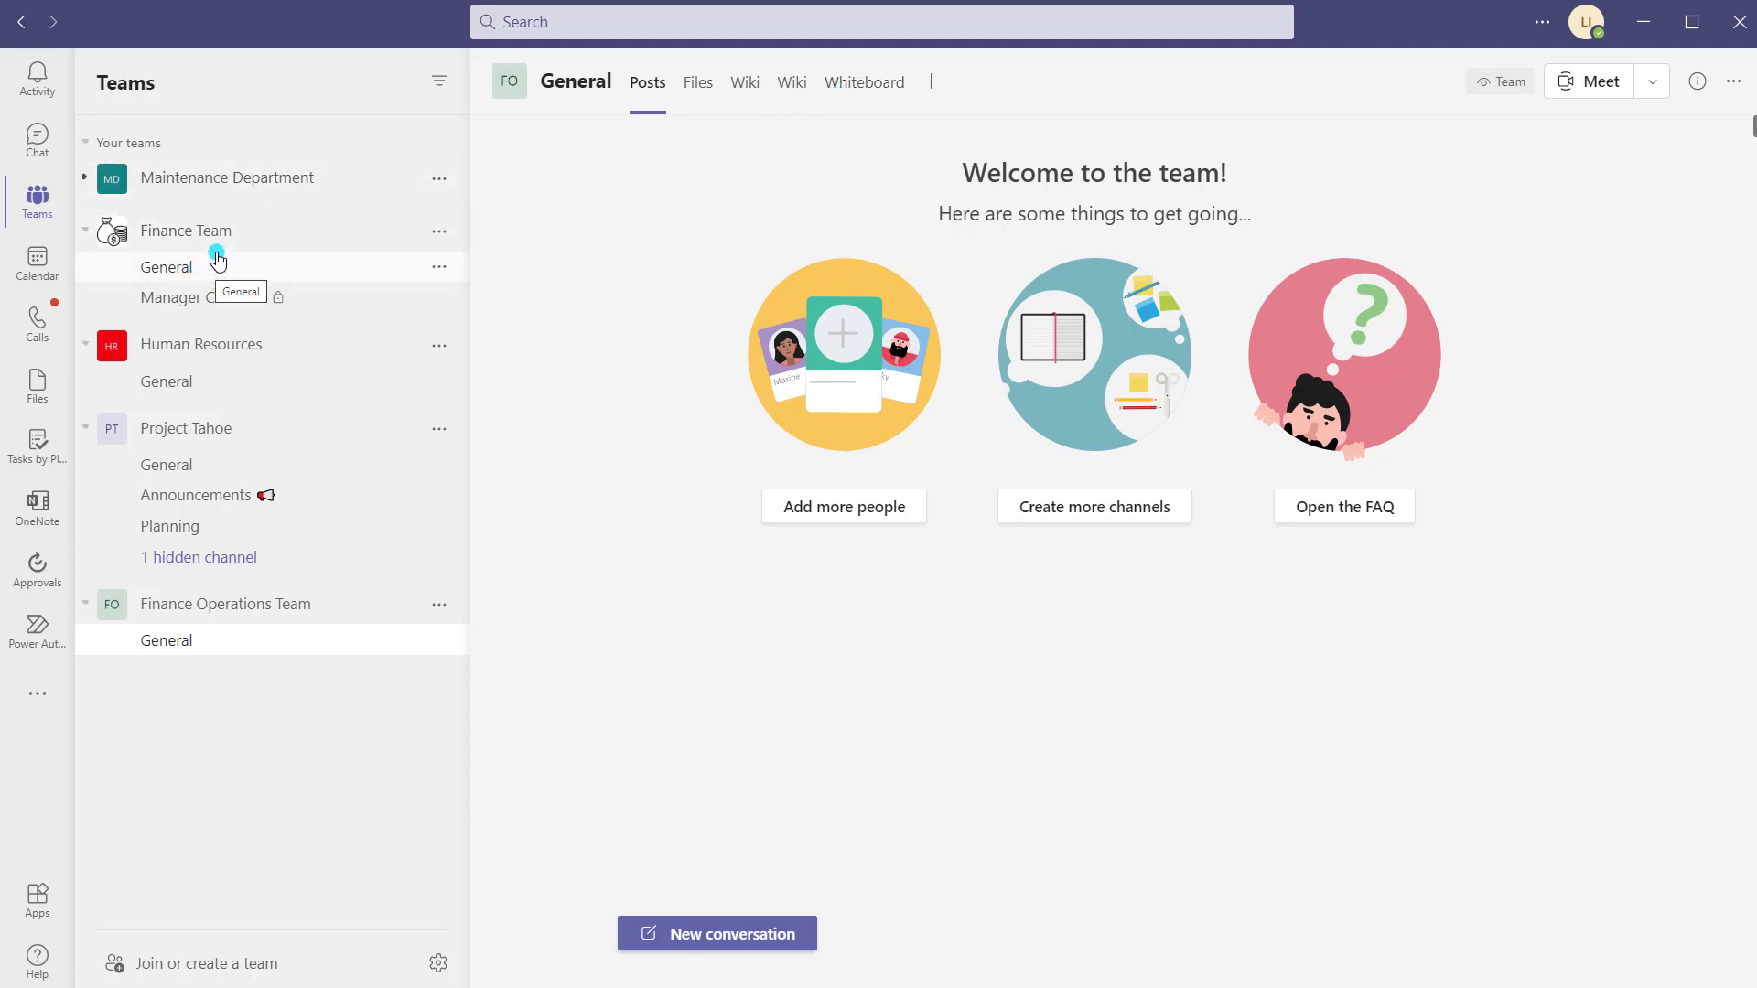
# - Open the General channel of Finance Team and examine its tabs against those copied to Finance Operations Team
pyautogui.click(242, 270)
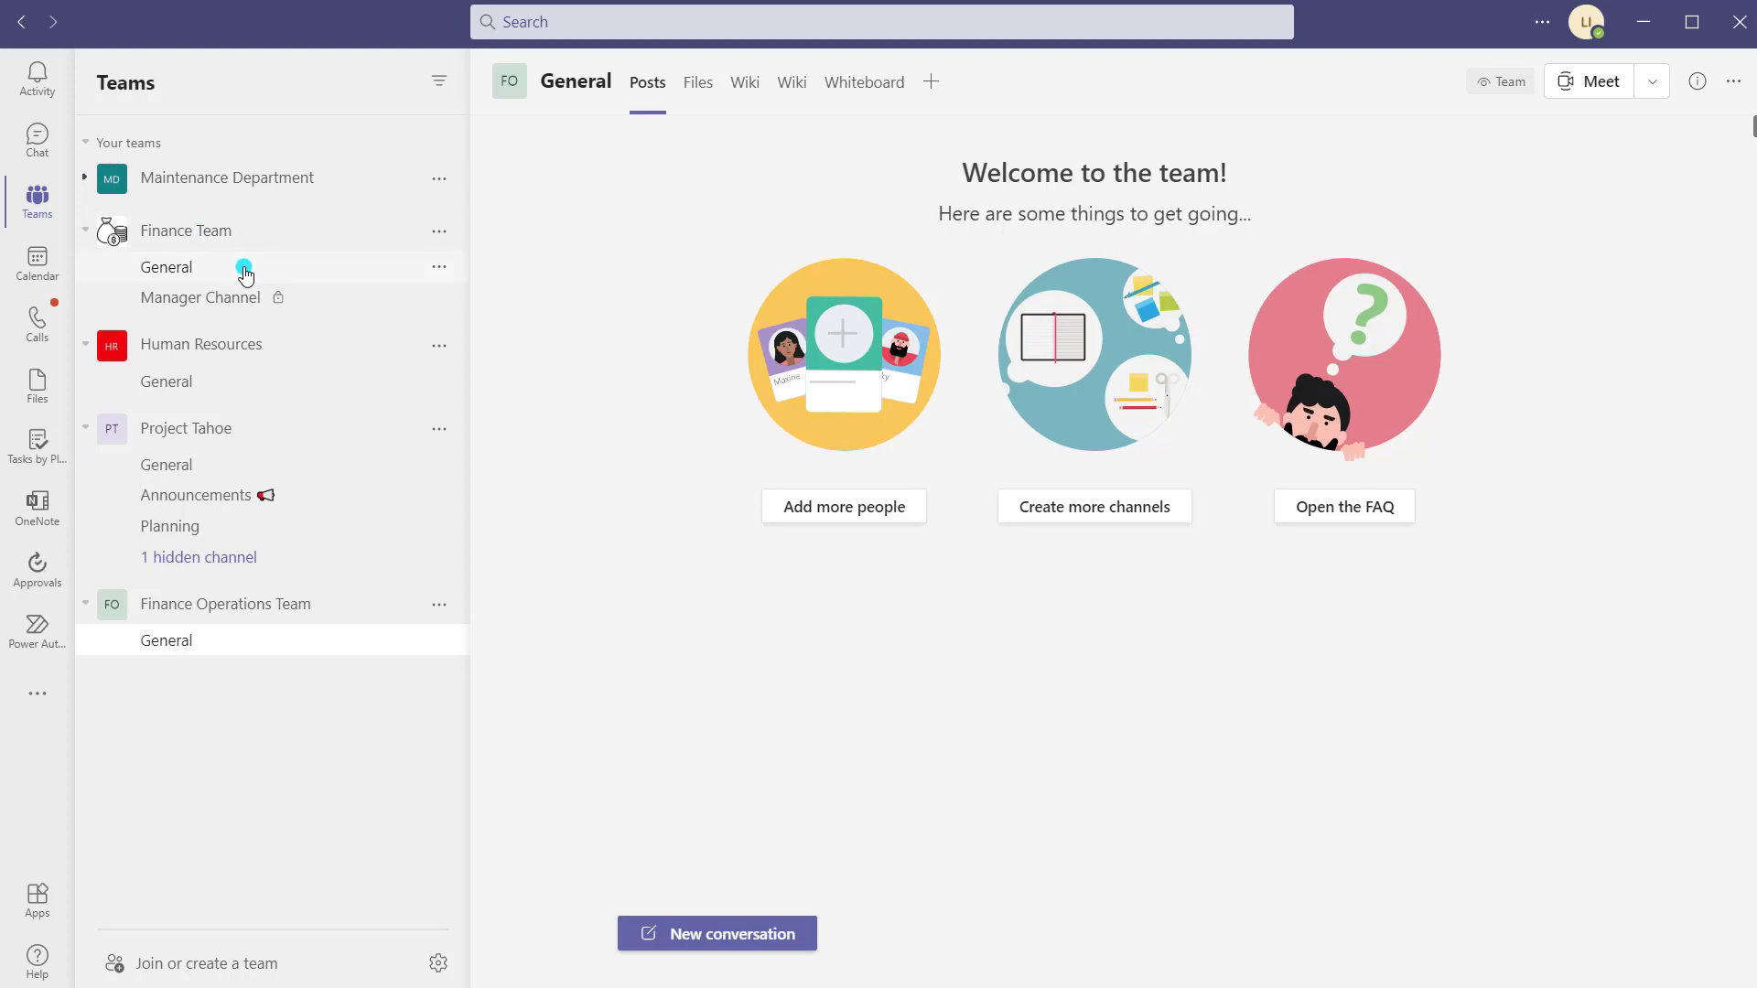
pyautogui.click(755, 108)
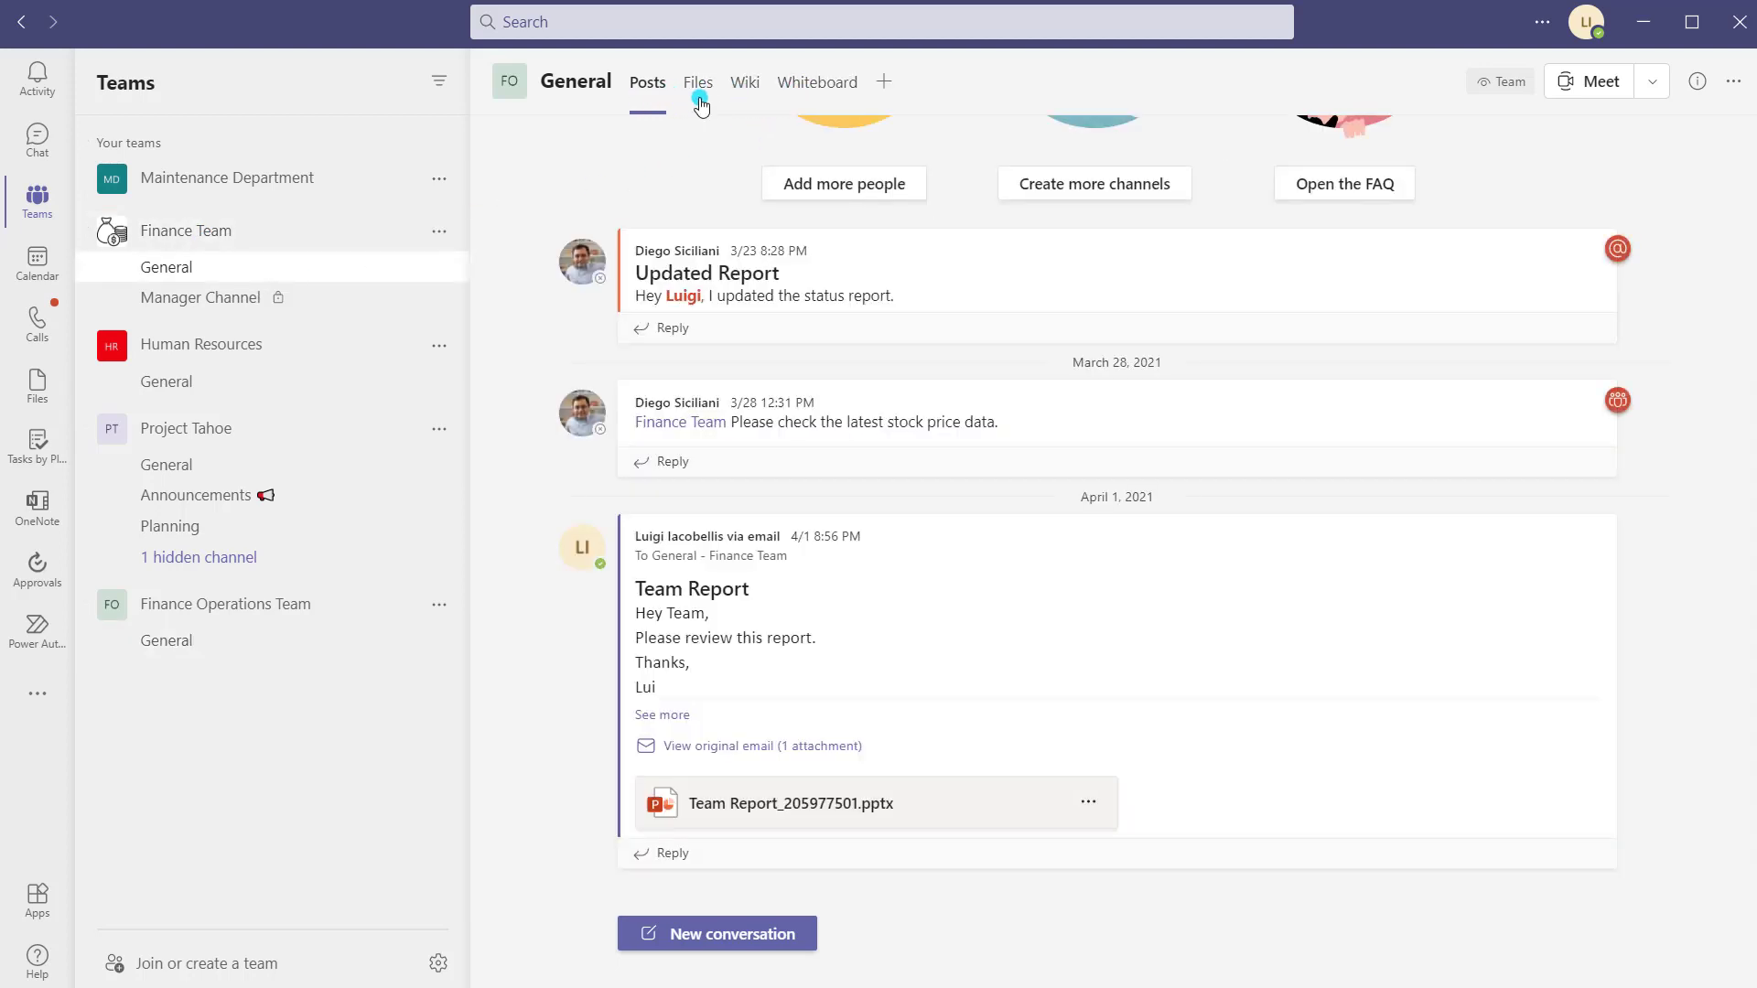
pyautogui.click(788, 90)
pyautogui.click(821, 95)
pyautogui.click(750, 95)
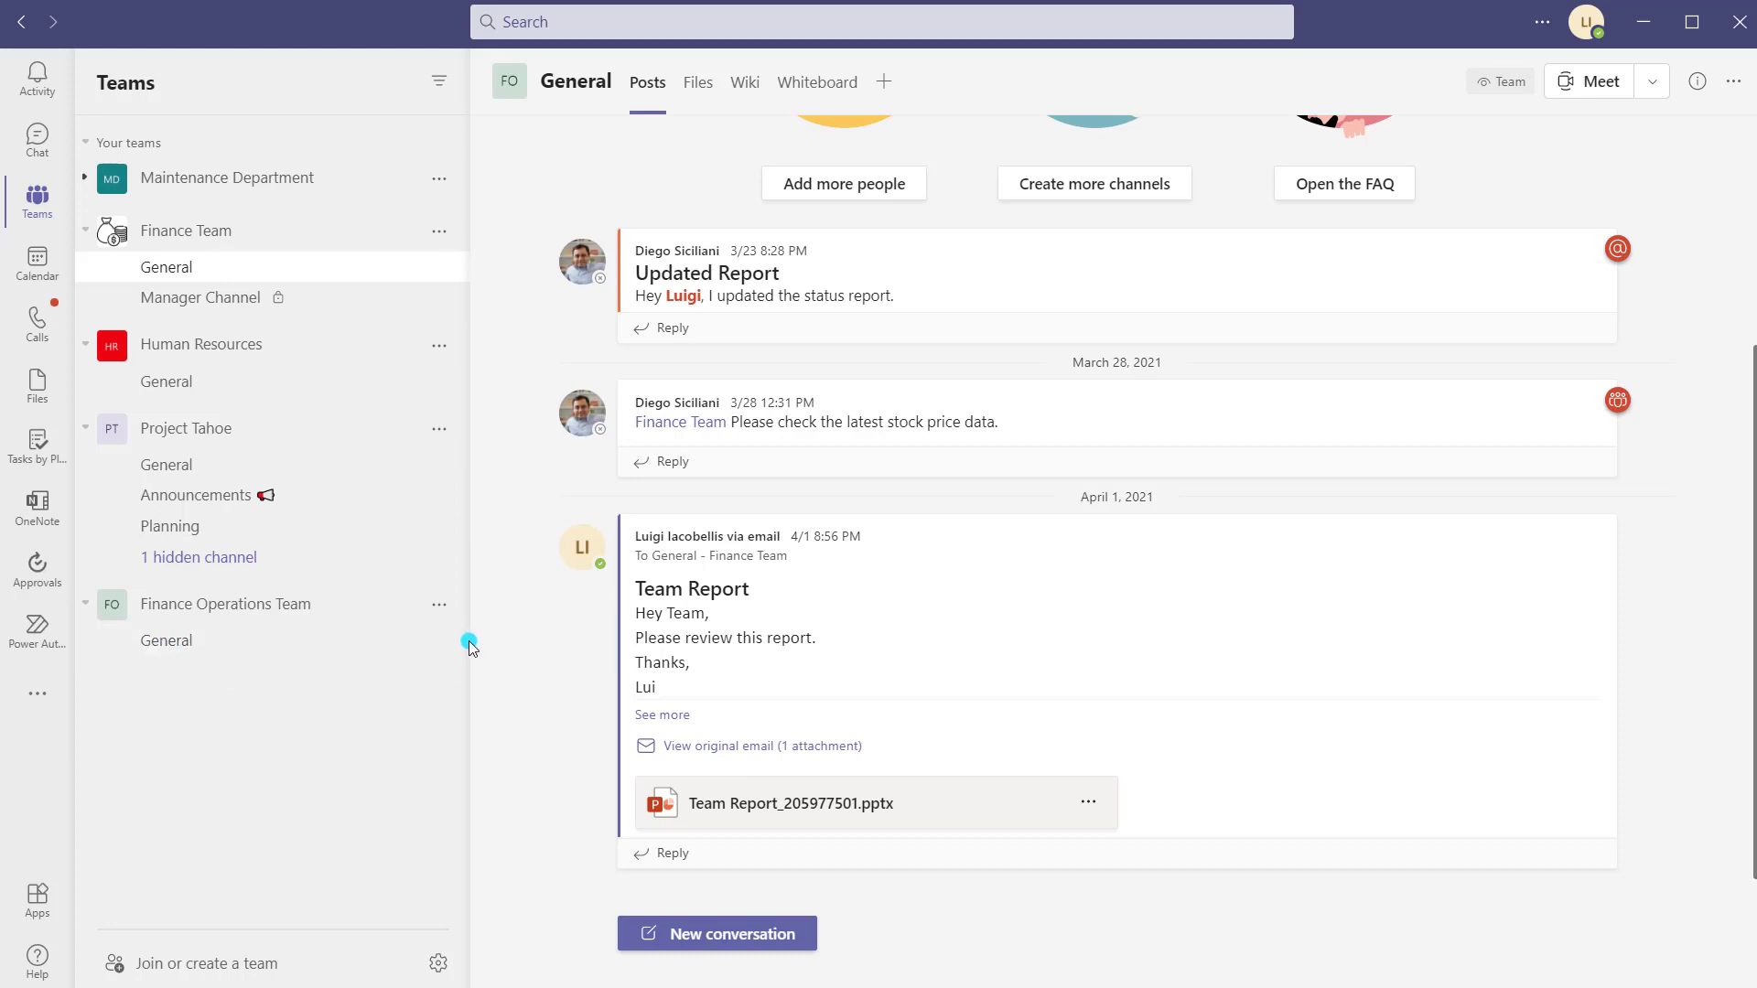
# - Compare the owners and members of Finance Operations Team with those of Finance Team in their team management pages
pyautogui.click(439, 605)
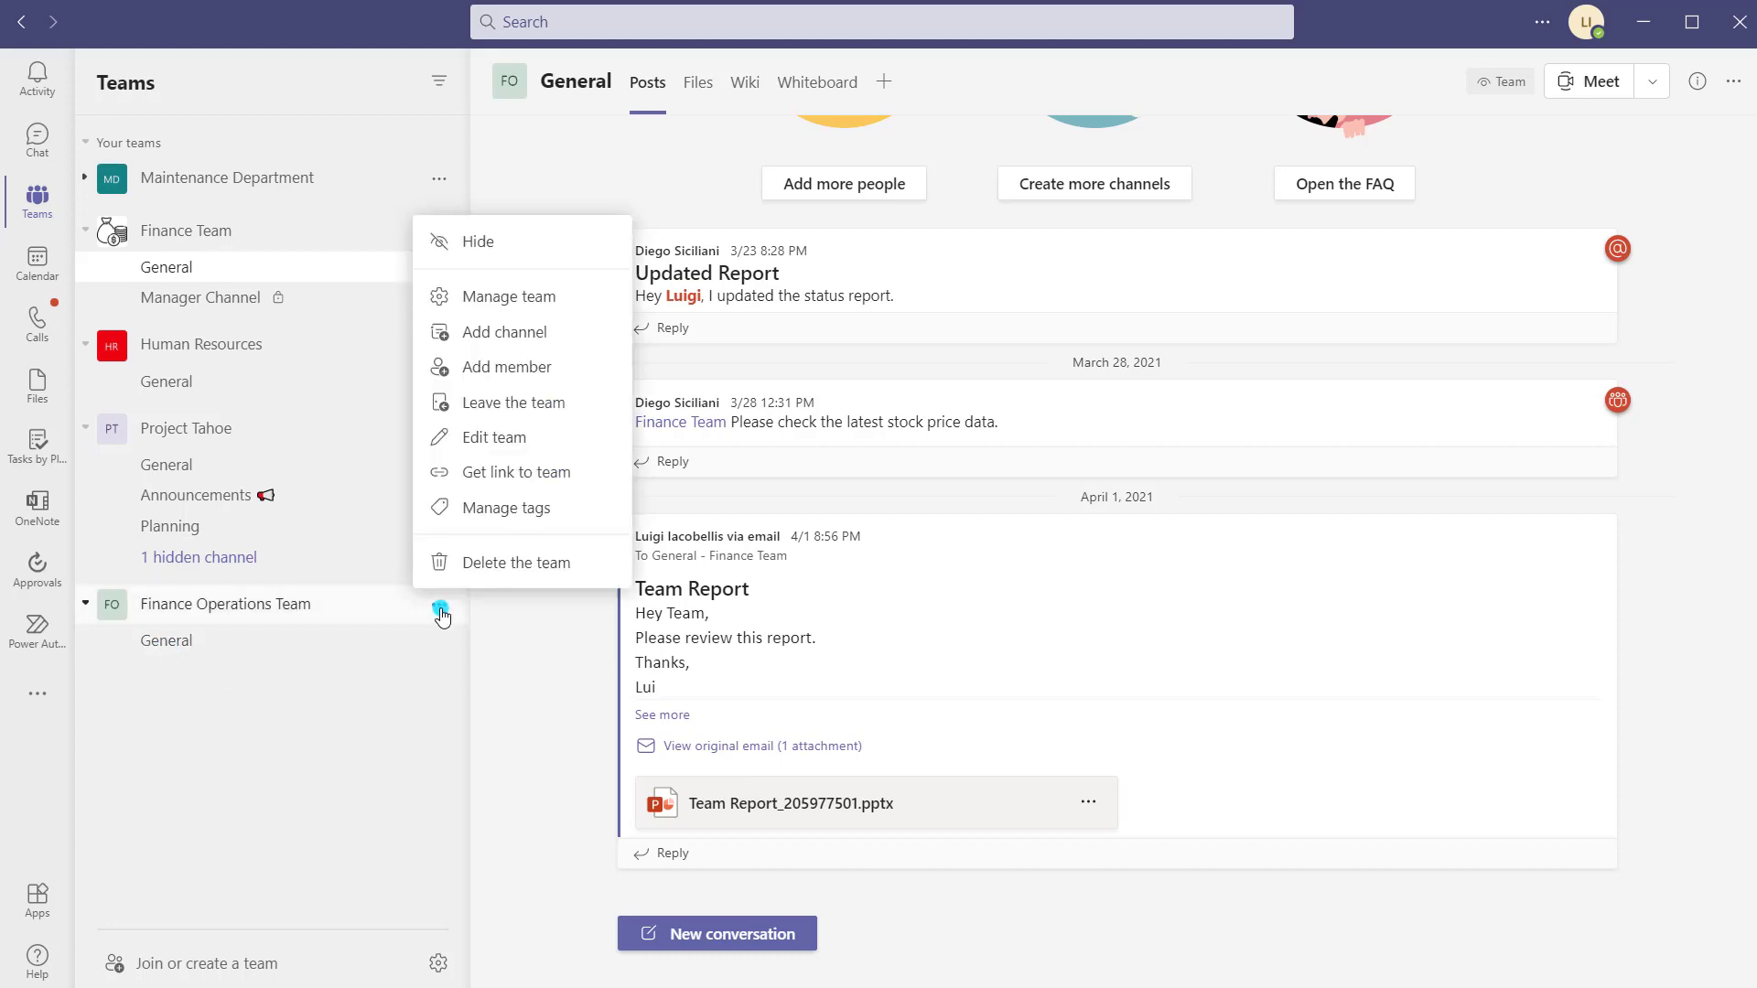
pyautogui.click(486, 298)
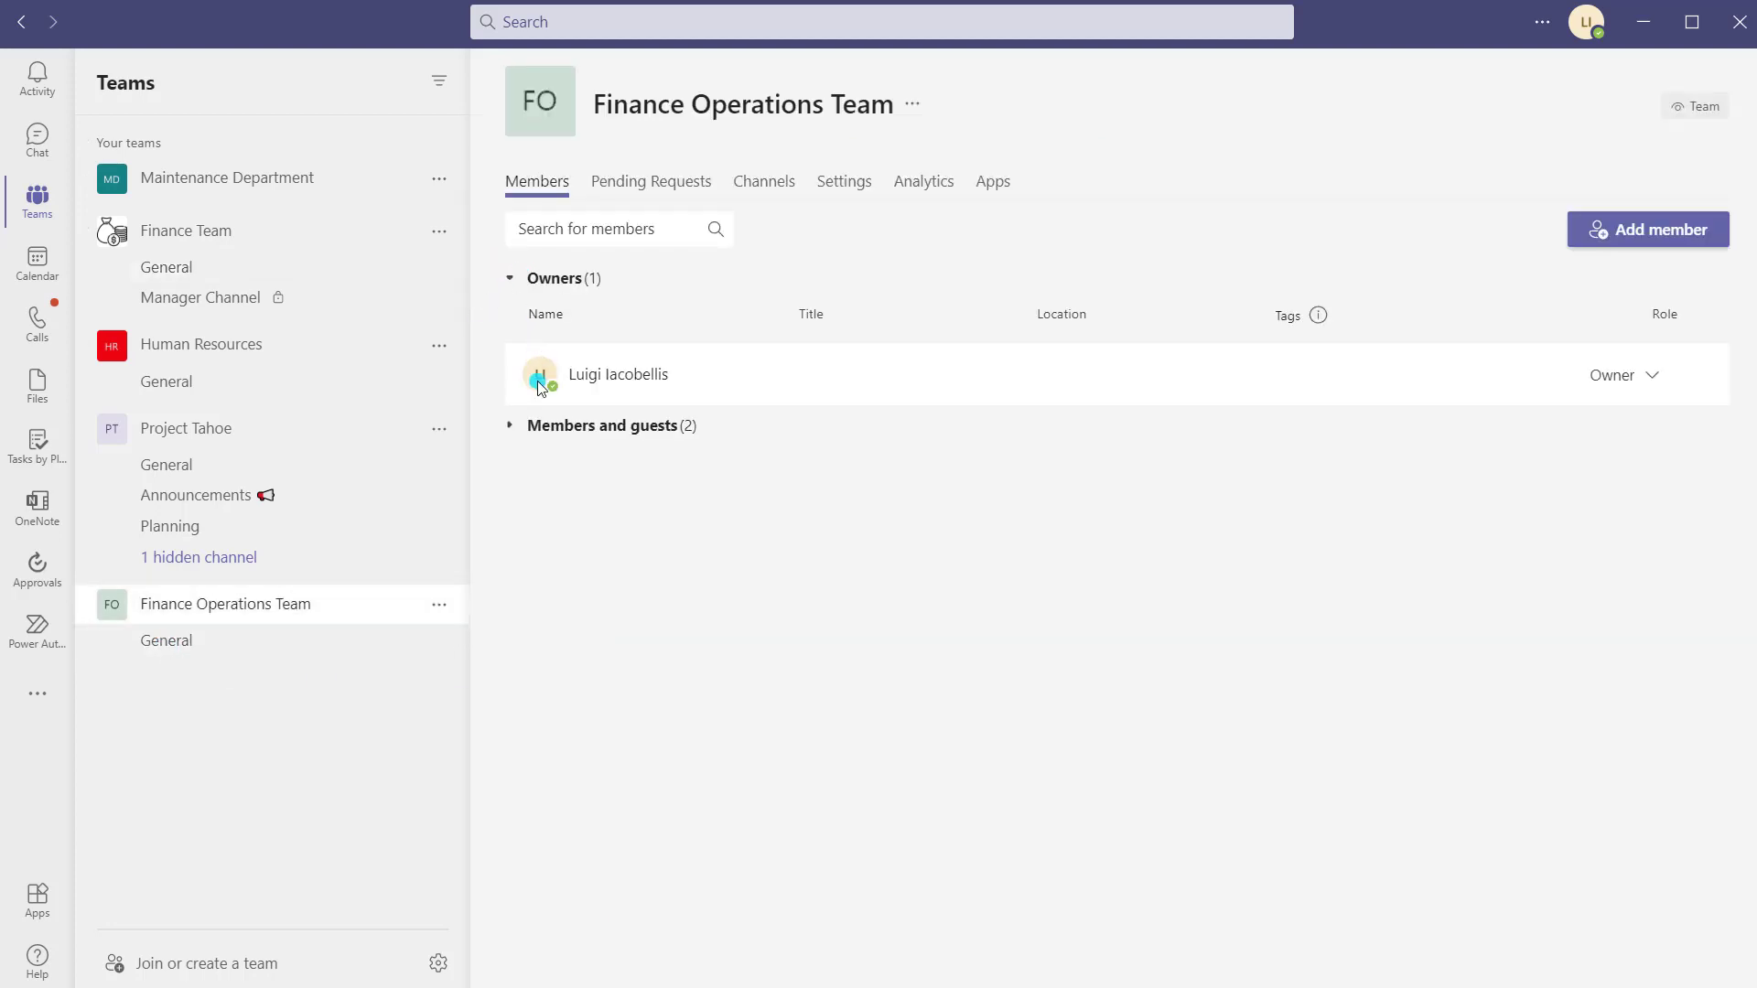
pyautogui.click(510, 426)
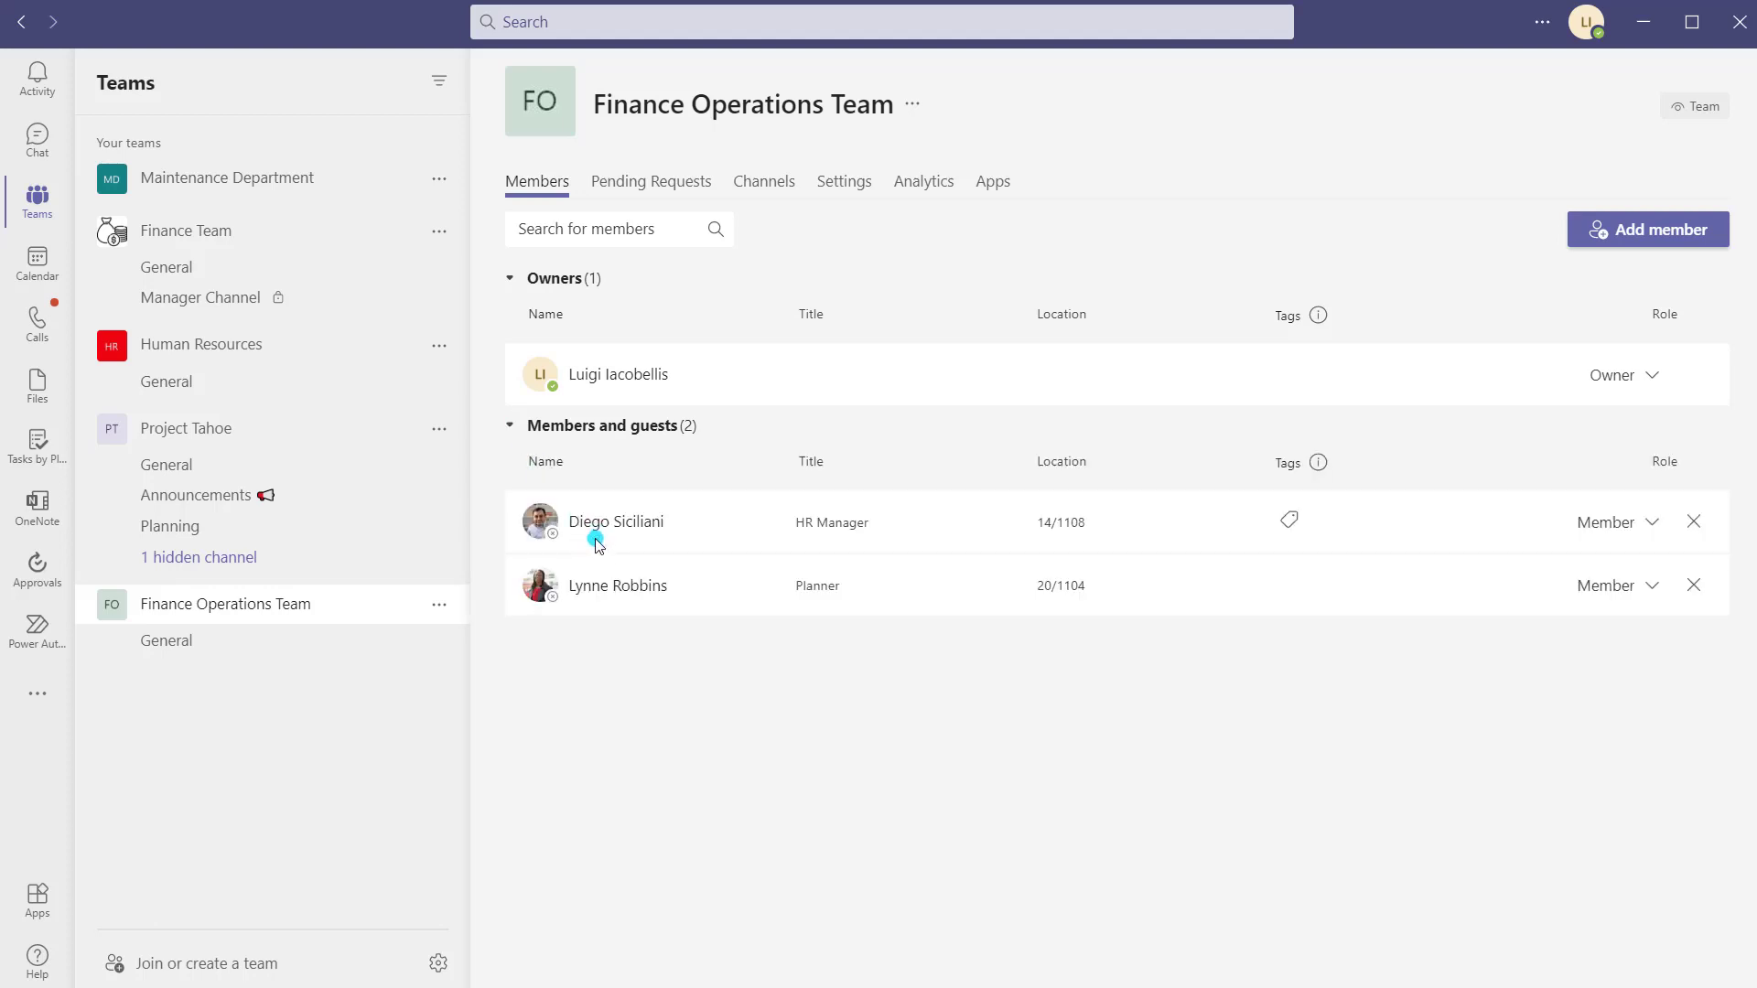
pyautogui.click(173, 276)
pyautogui.click(439, 235)
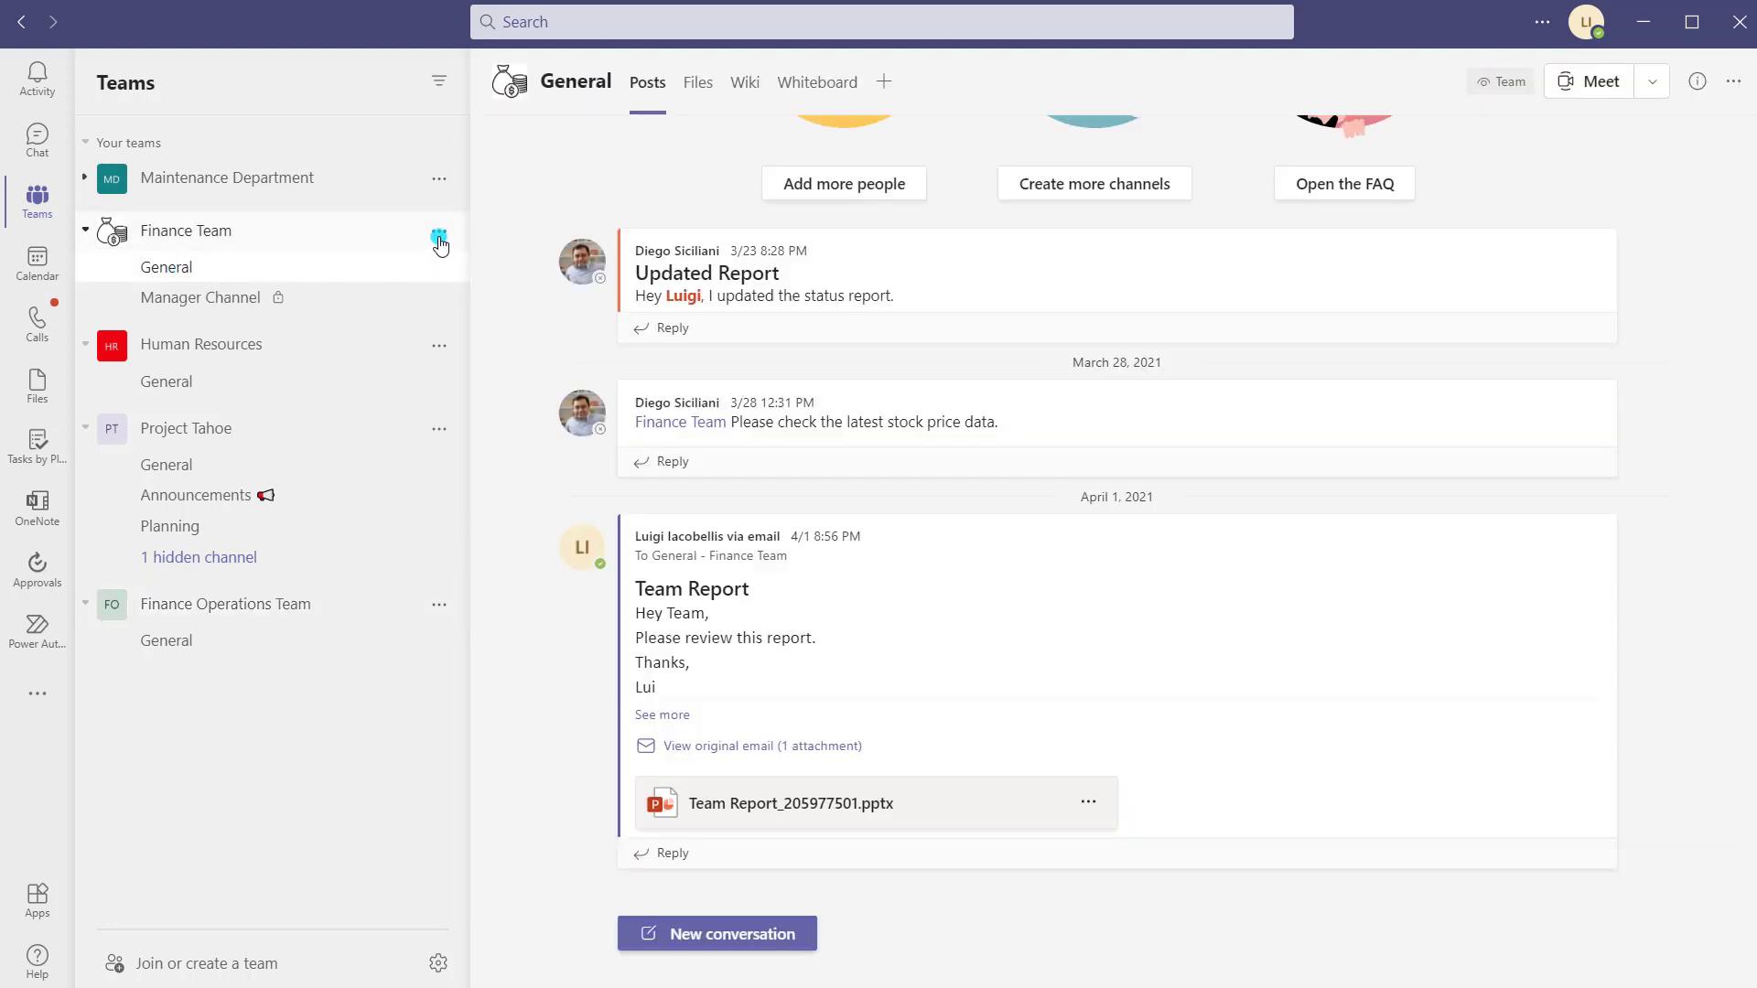
pyautogui.click(465, 339)
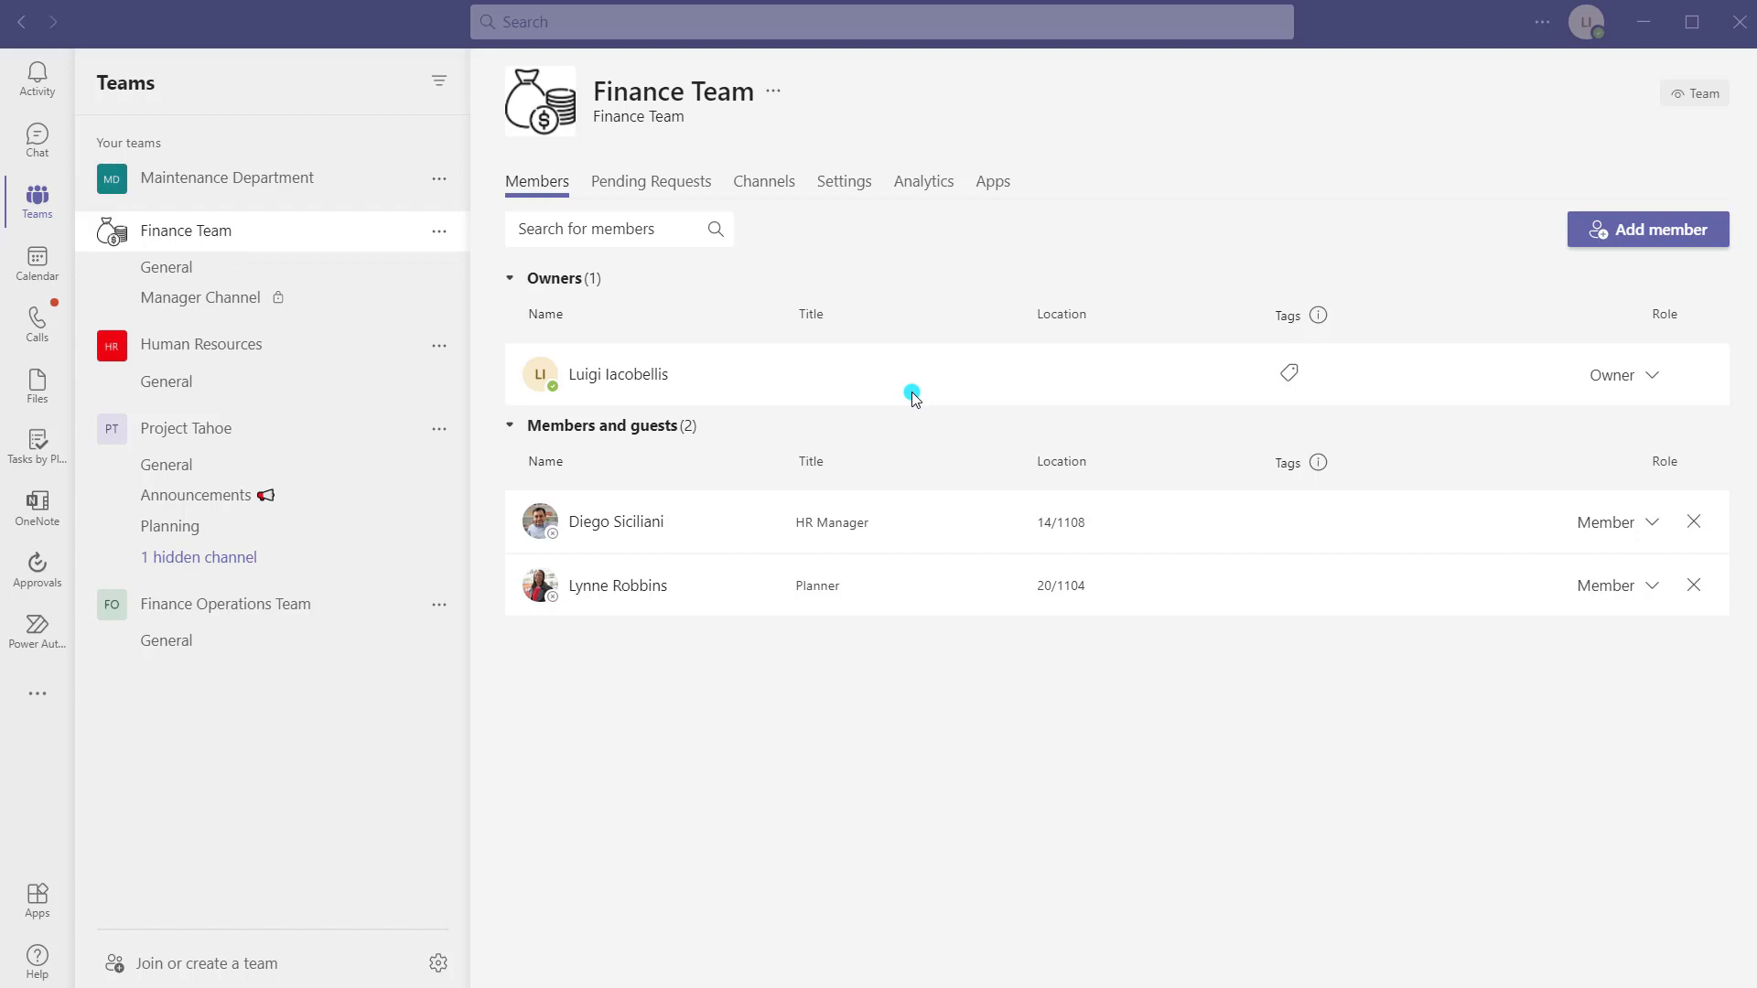
# - Start a new team from scratch and choose Org-wide as its type
pyautogui.click(242, 973)
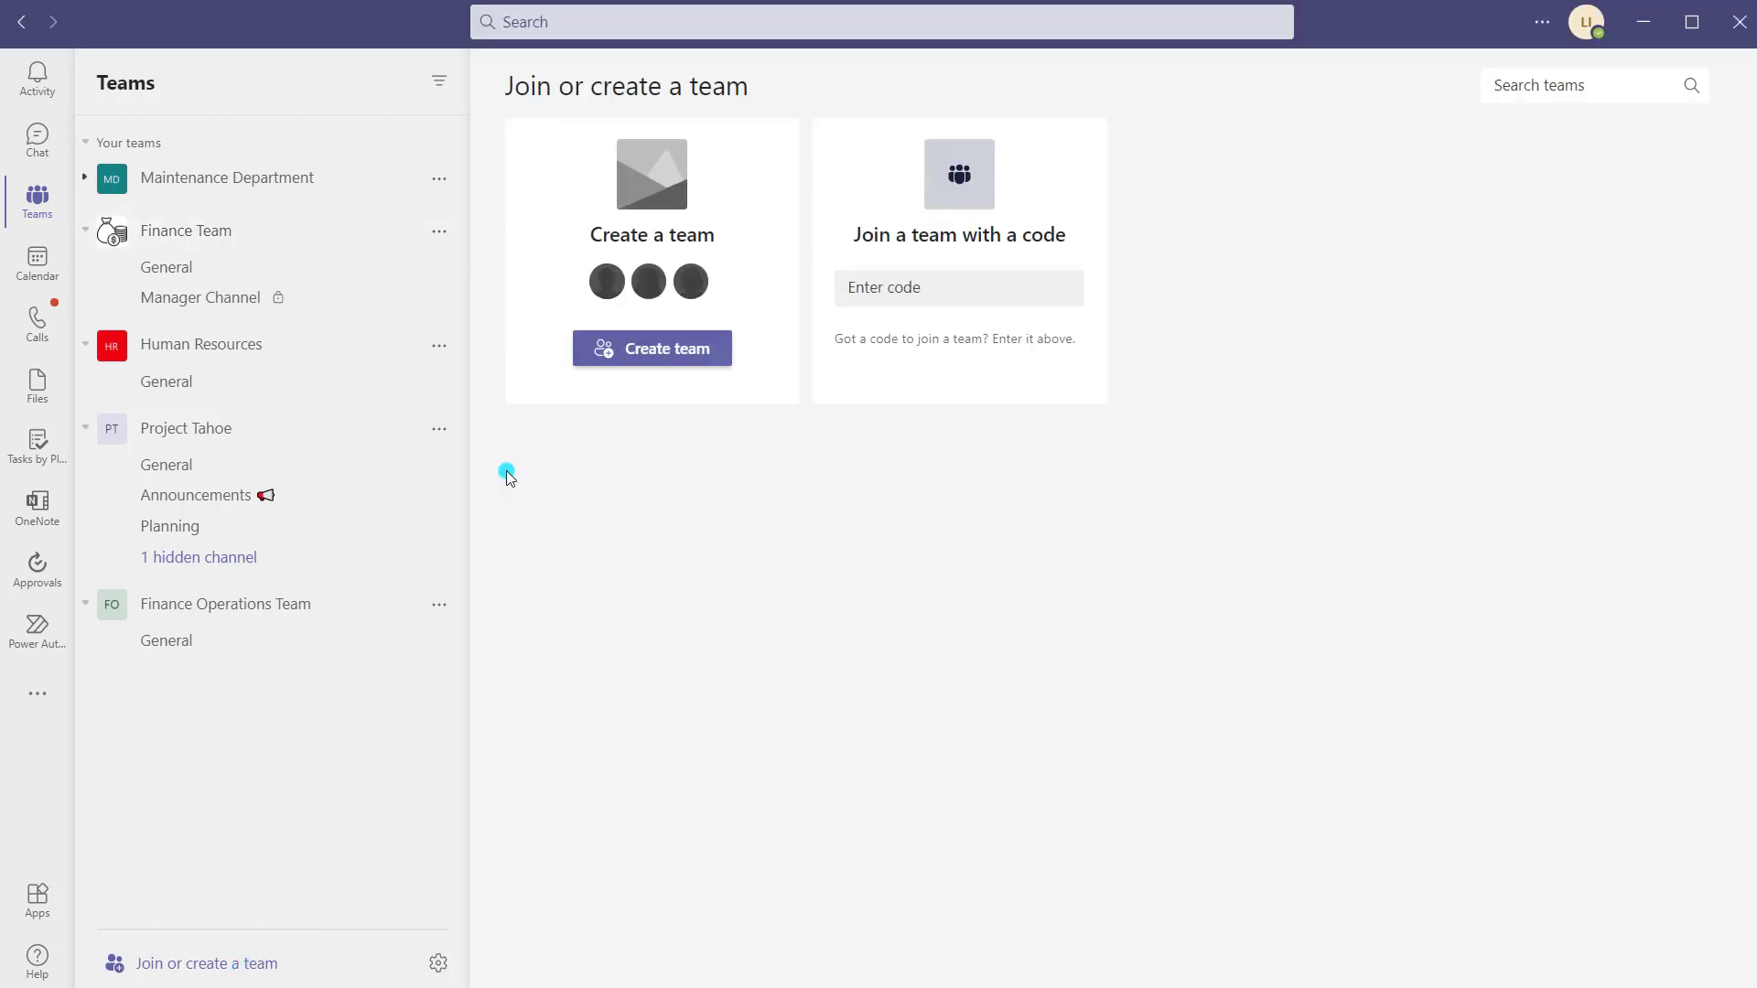
pyautogui.click(641, 357)
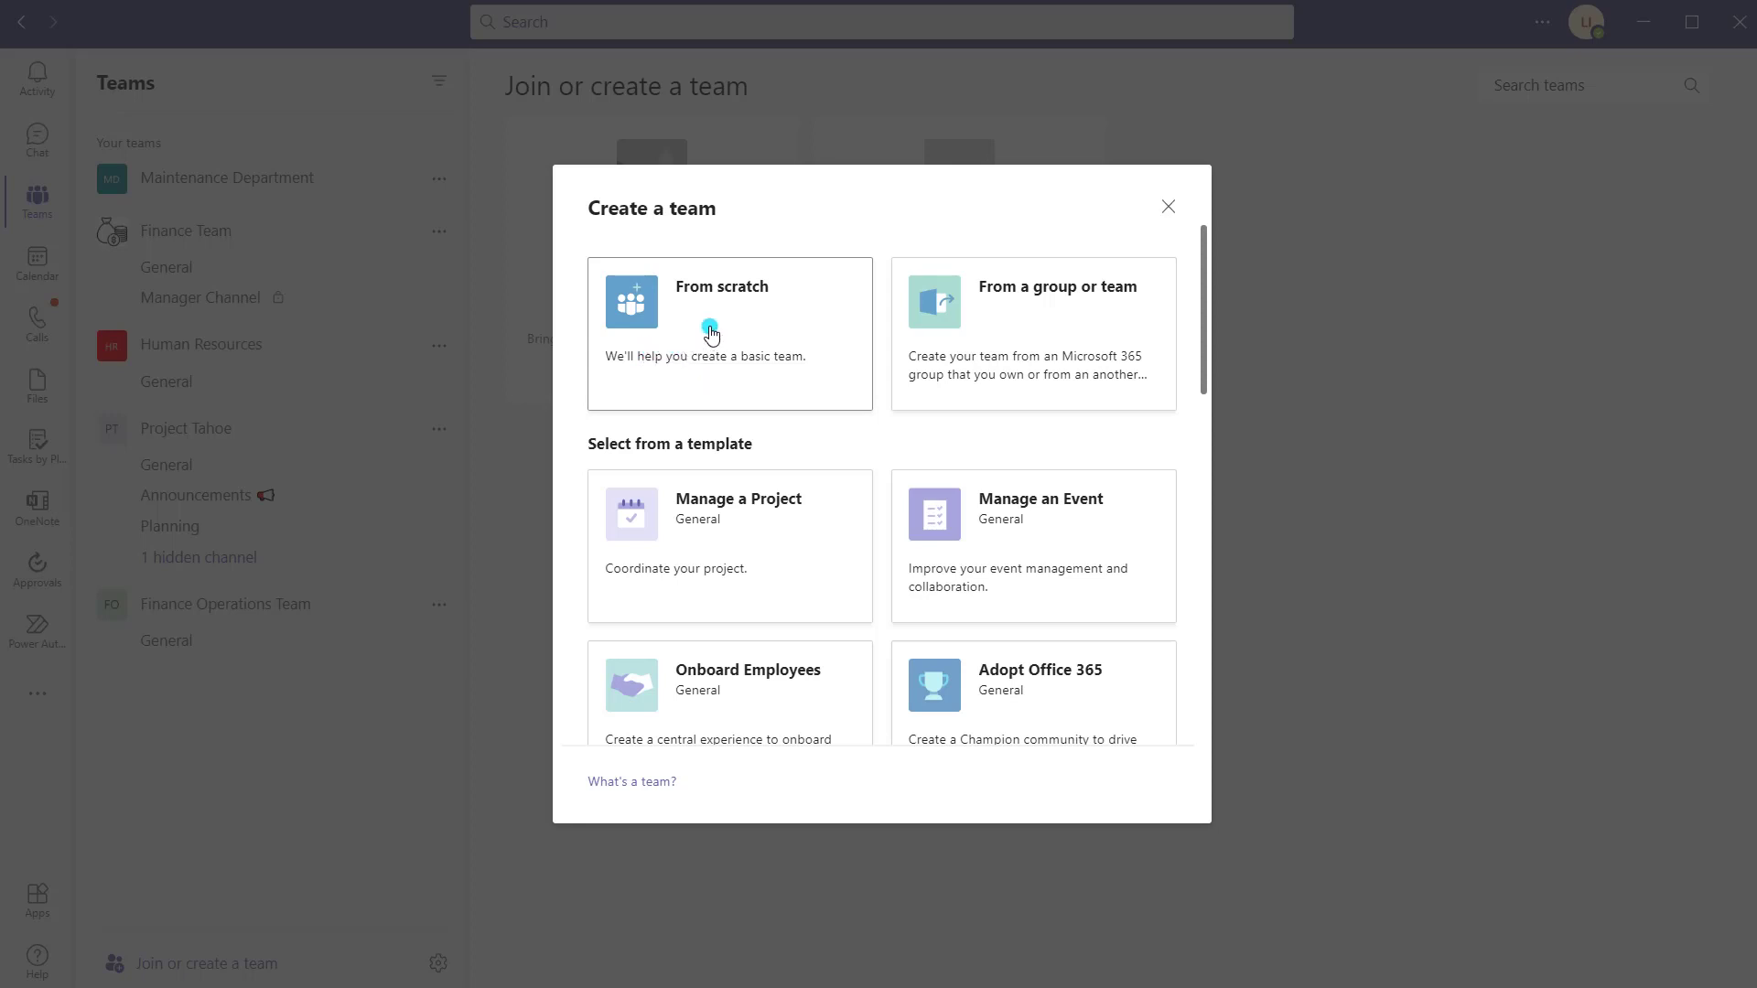
pyautogui.click(752, 315)
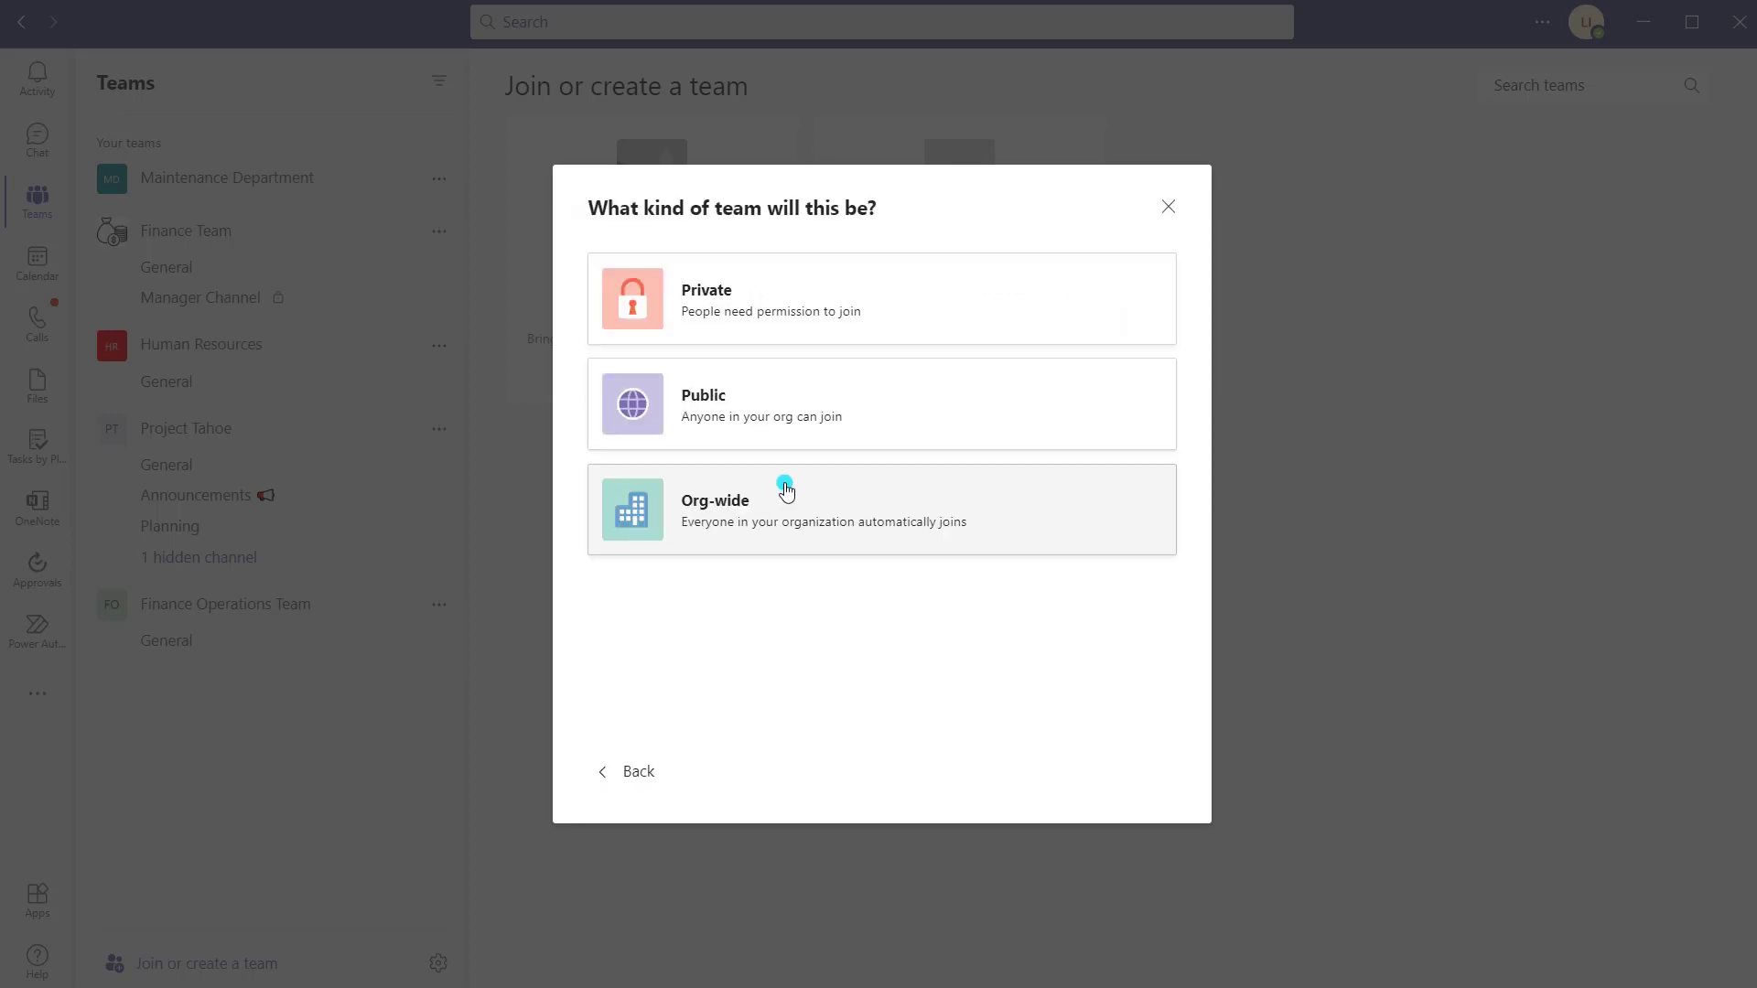
pyautogui.click(1010, 514)
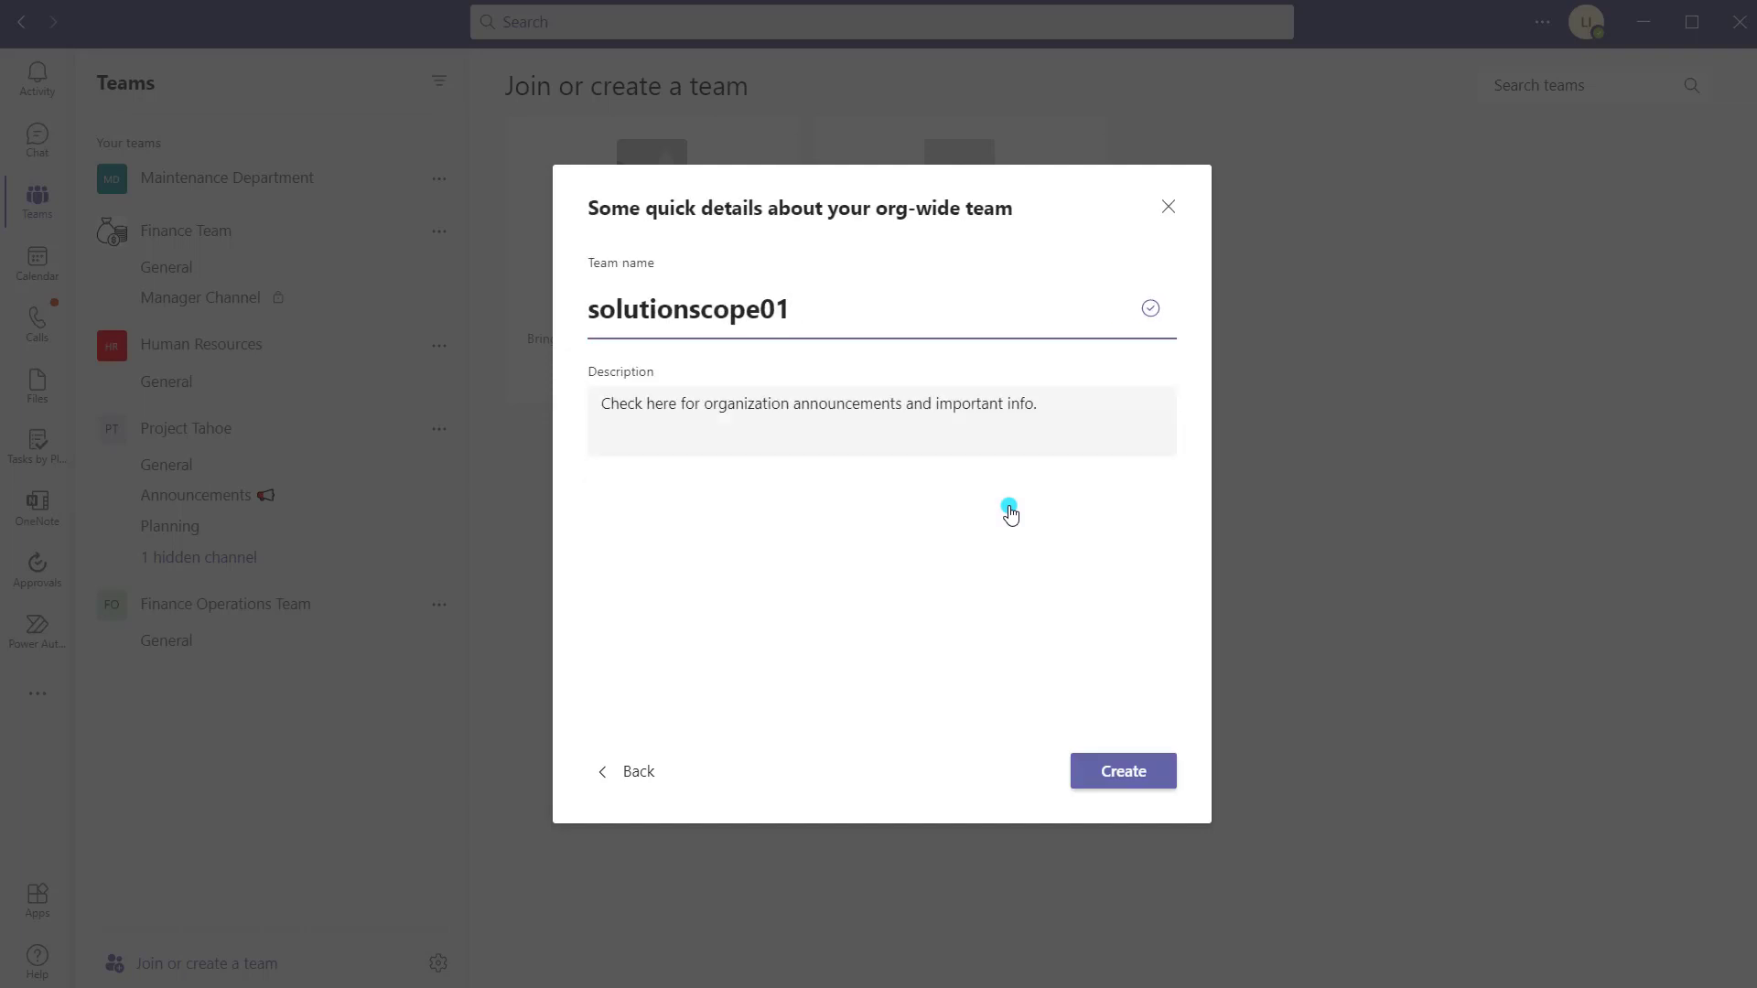
# - Name the org-wide team Organization Team, keep the suggested description and create it
pyautogui.click(805, 308)
pyautogui.moveTo(804, 310); pyautogui.dragTo(564, 316)
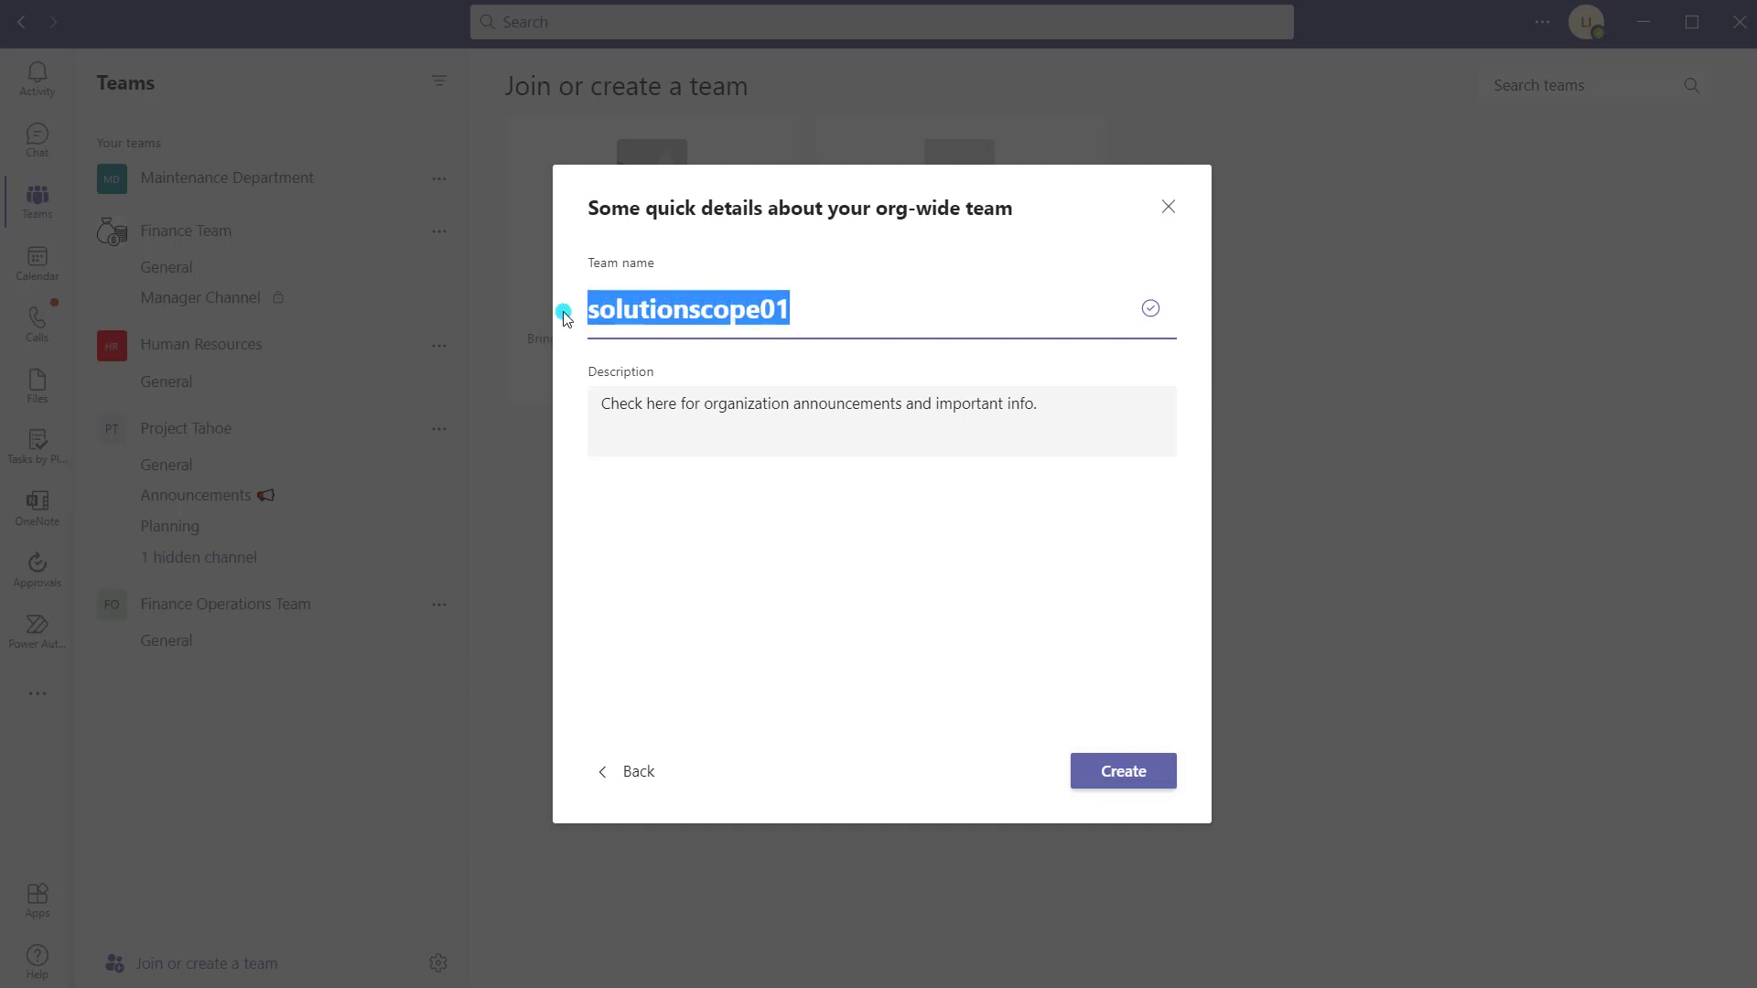
pyautogui.write('Organiza')
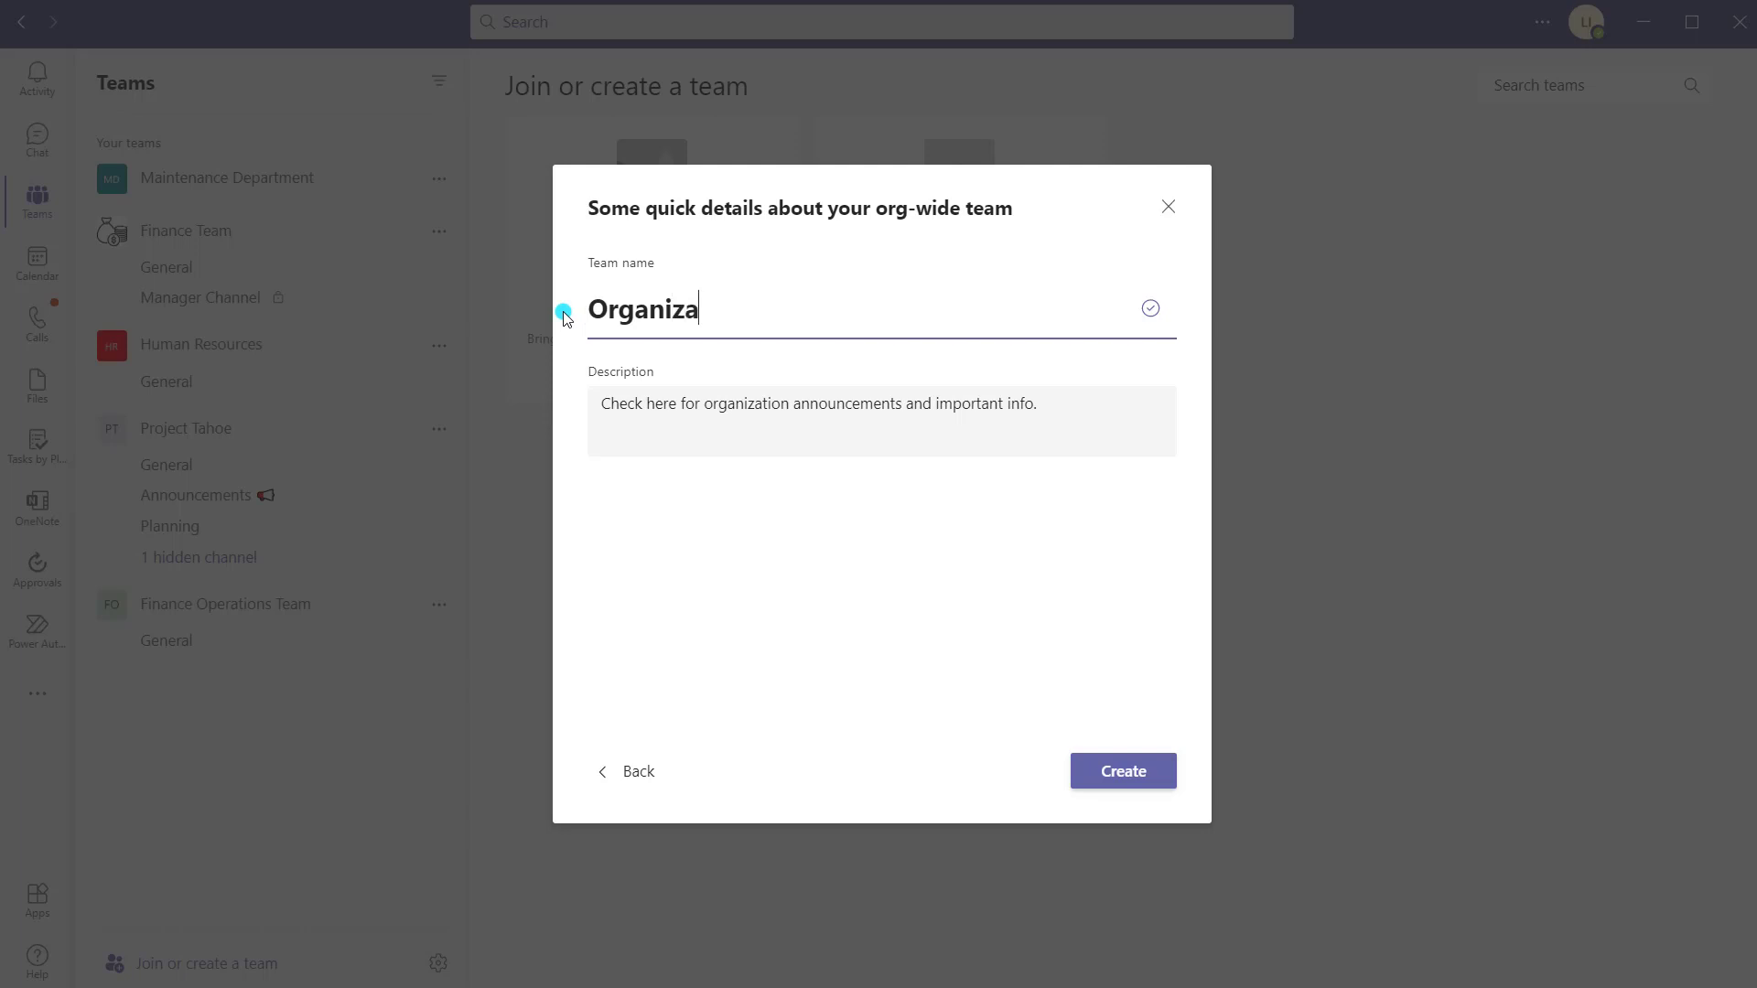
pyautogui.write('tion Team')
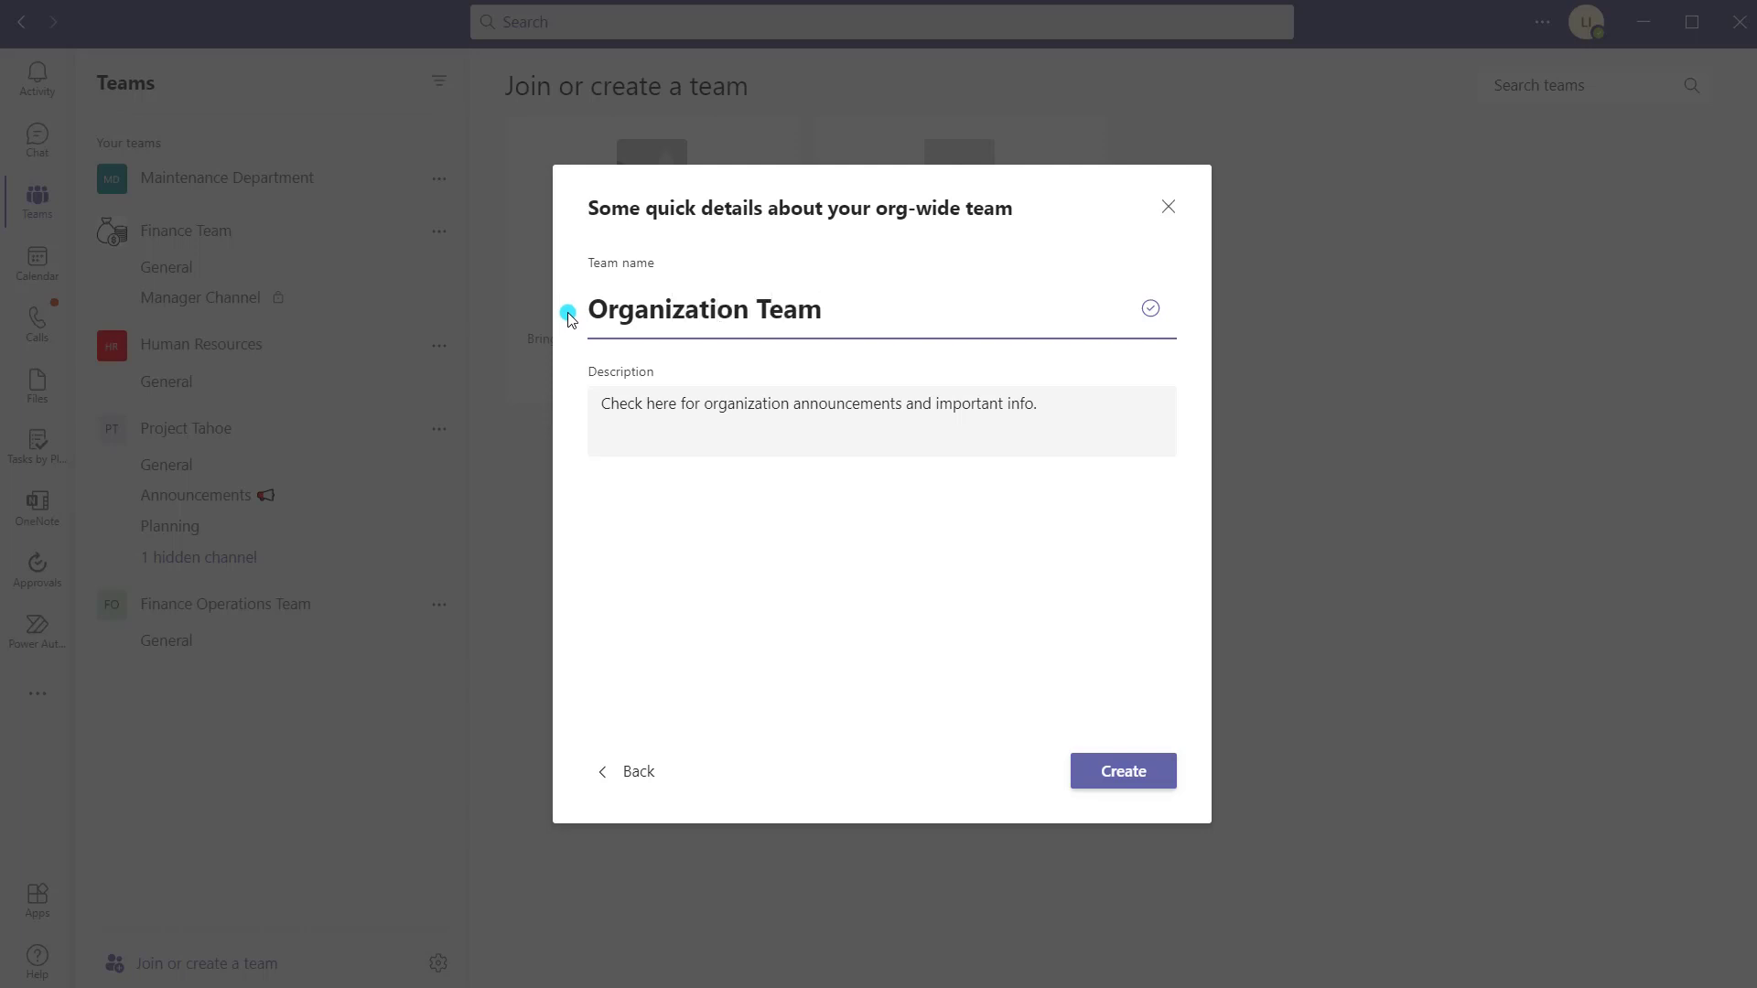
pyautogui.click(1136, 774)
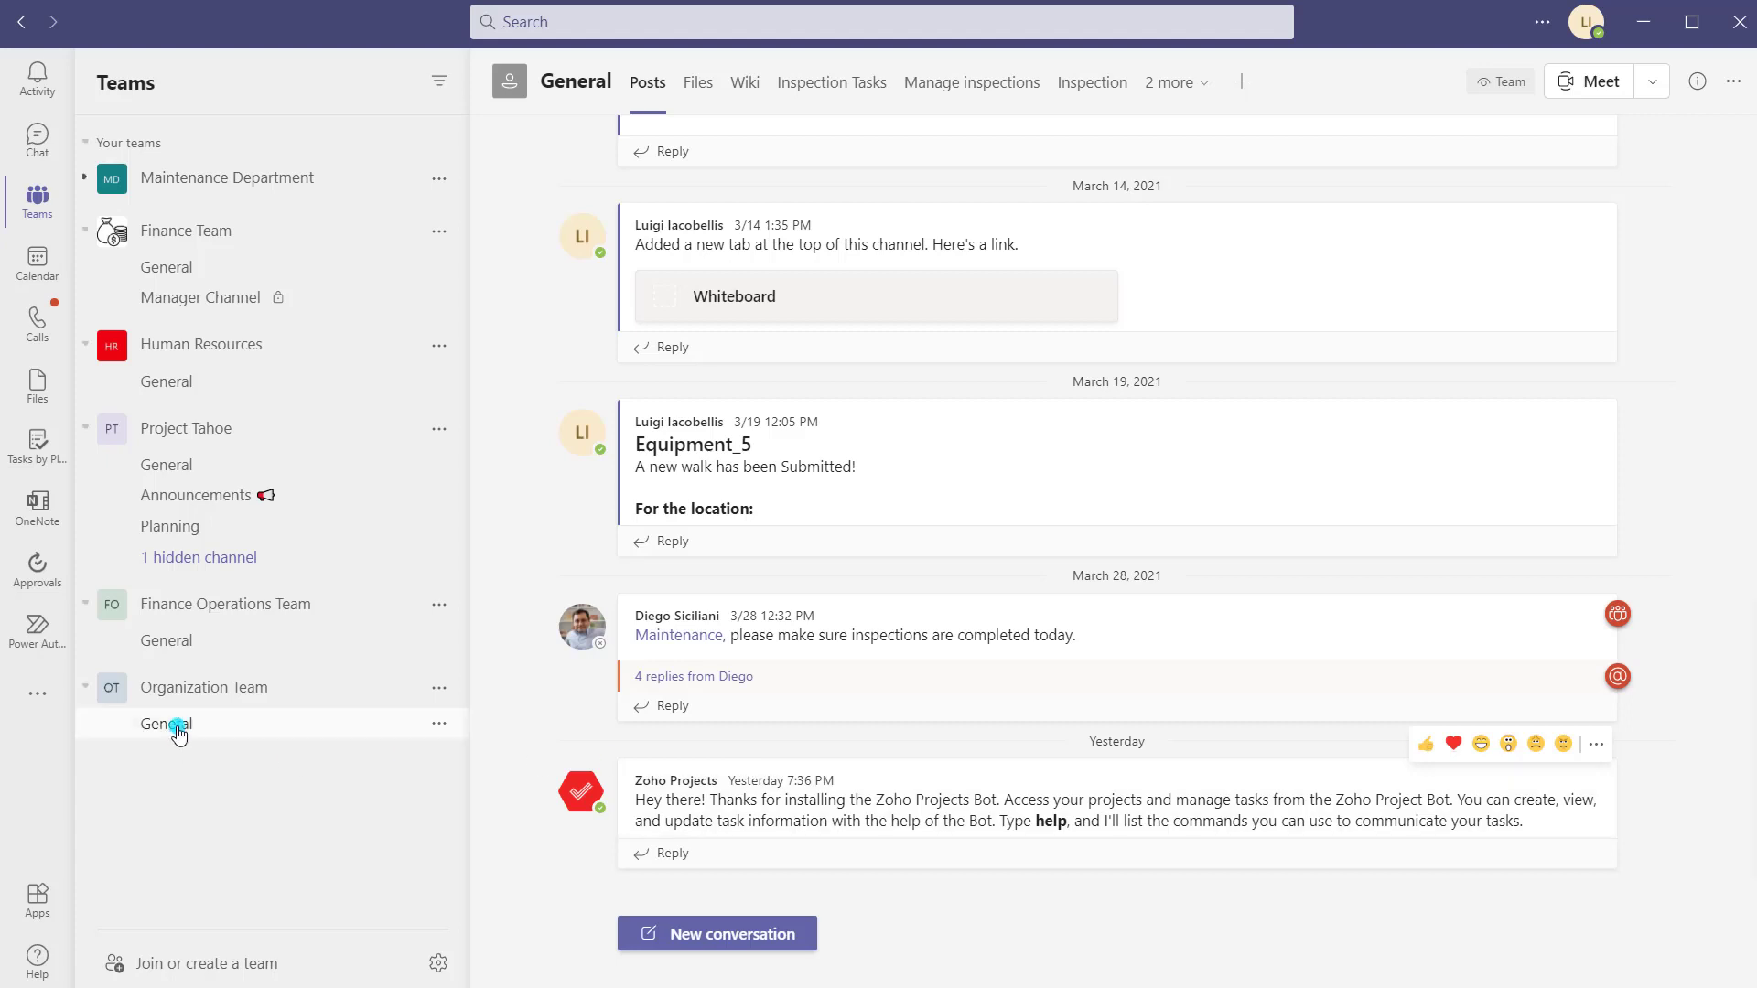
# - Examine the owners, the members and guests, and the automatic membership notice on Organization Team's management page
pyautogui.click(194, 722)
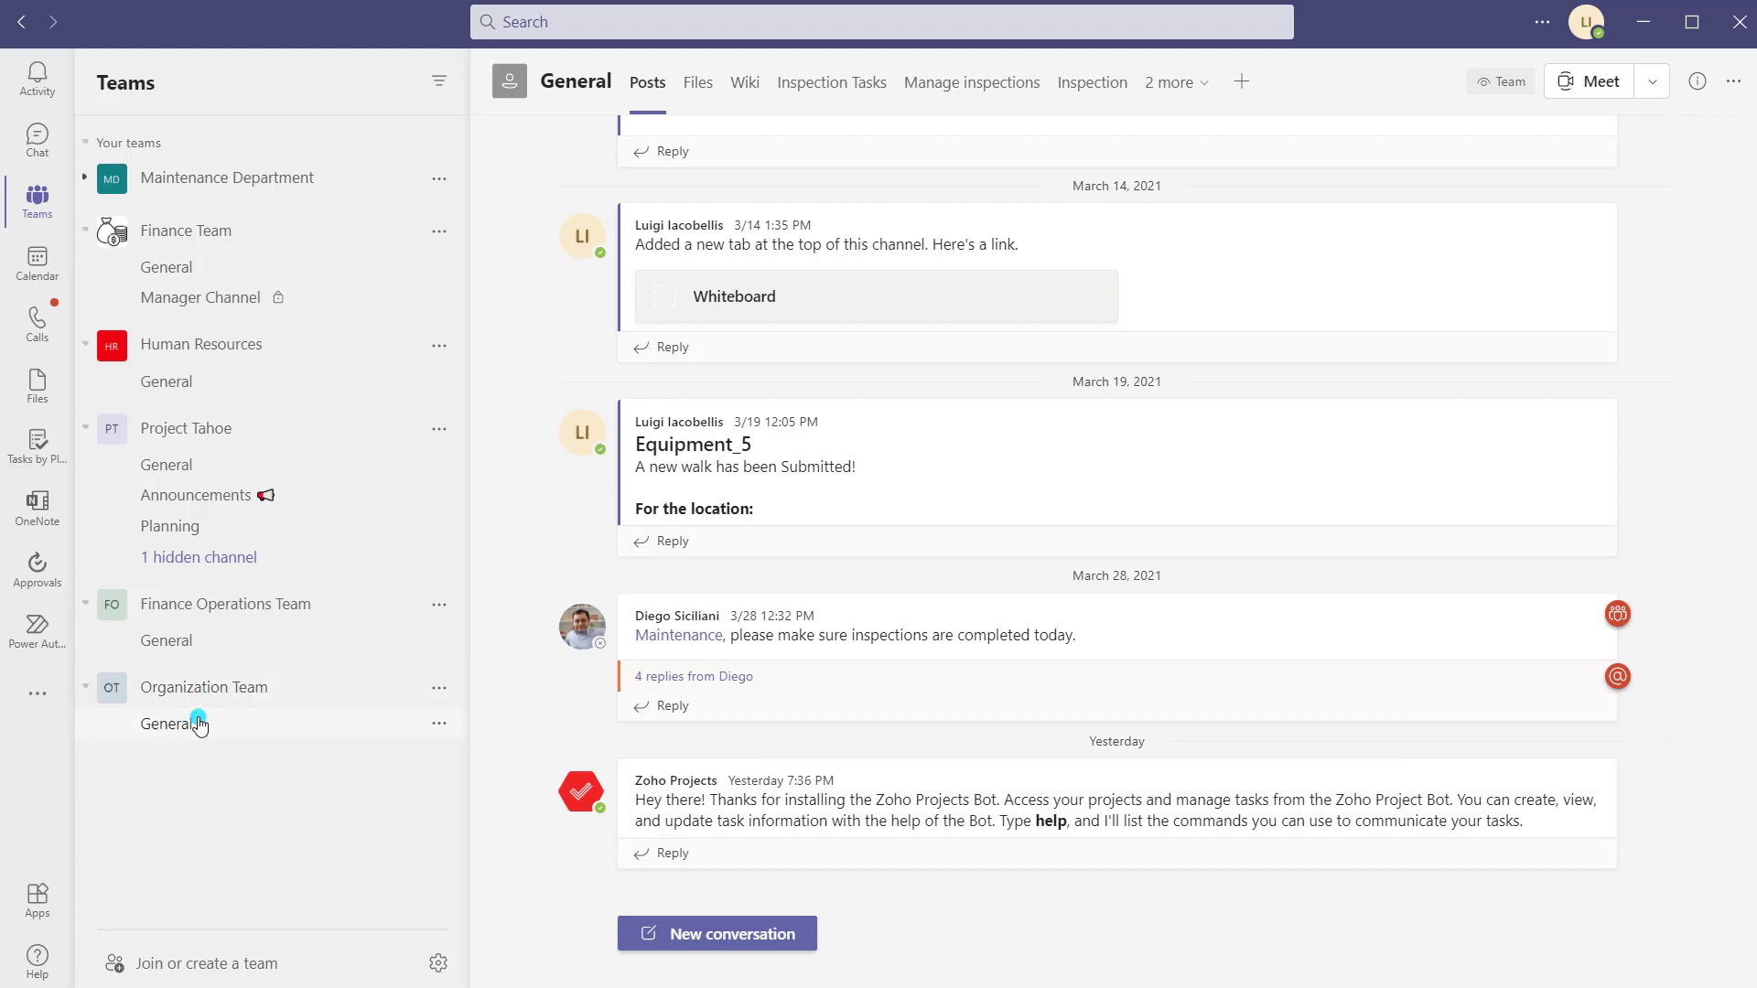
pyautogui.click(439, 688)
pyautogui.click(523, 382)
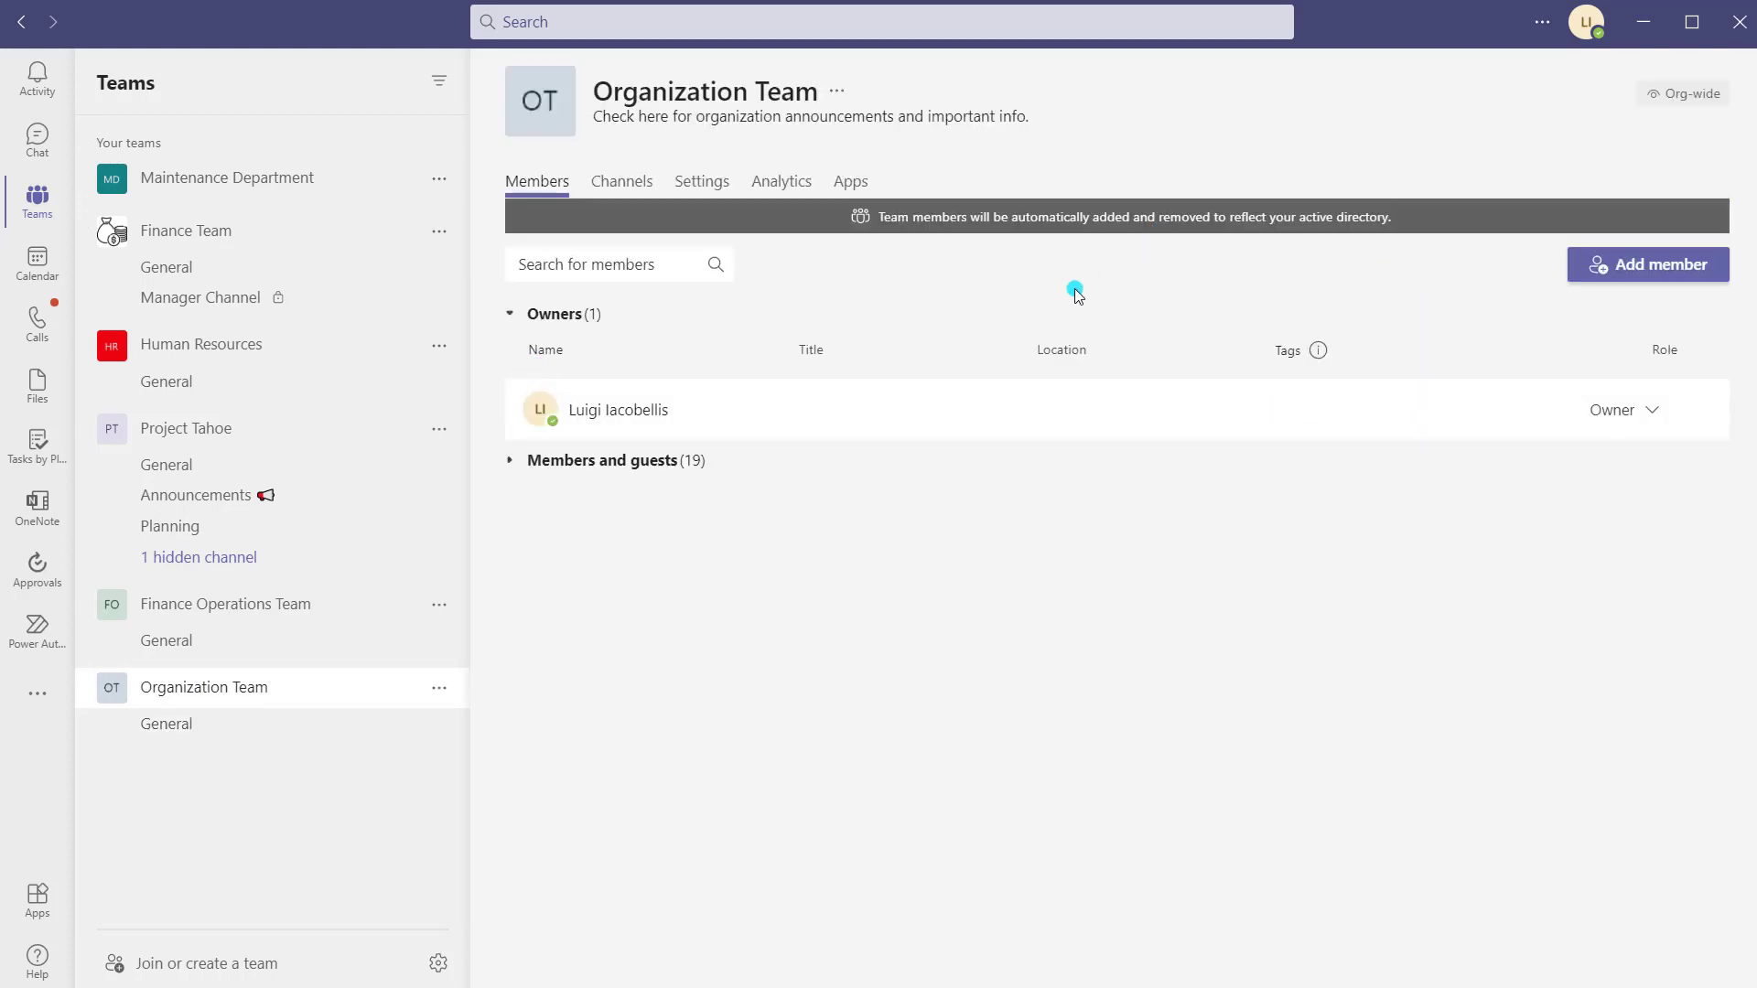
pyautogui.click(510, 462)
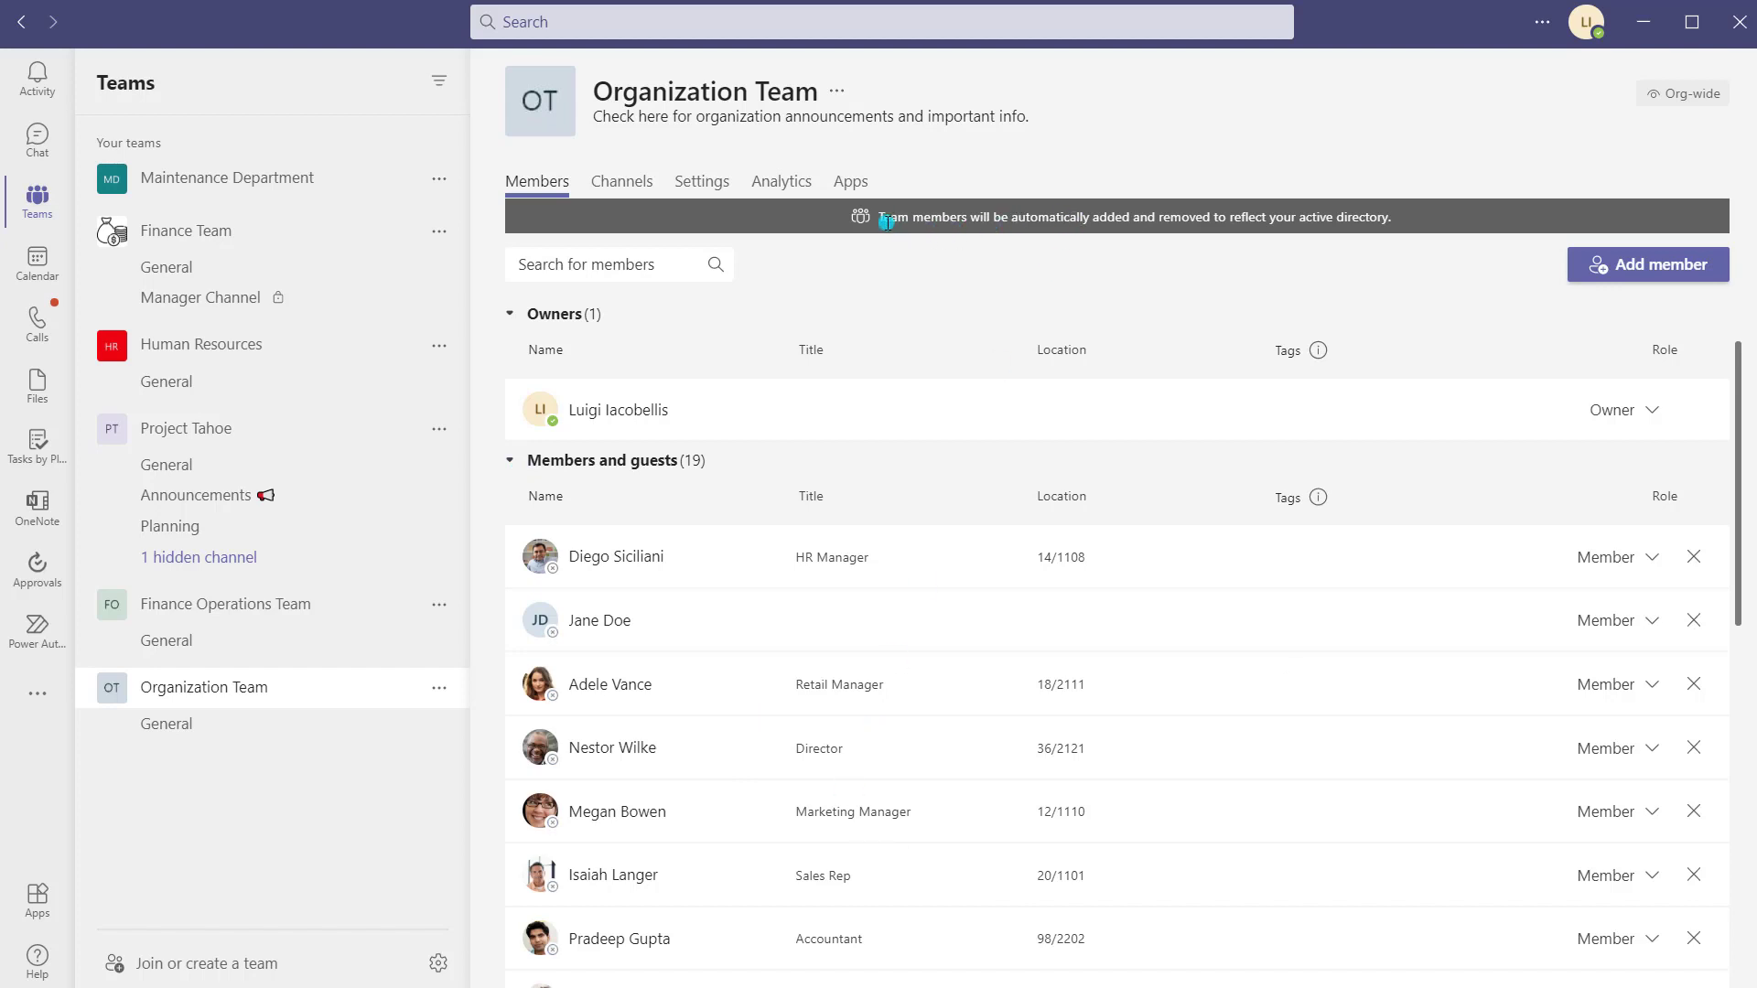
pyautogui.moveTo(886, 222); pyautogui.dragTo(1420, 259)
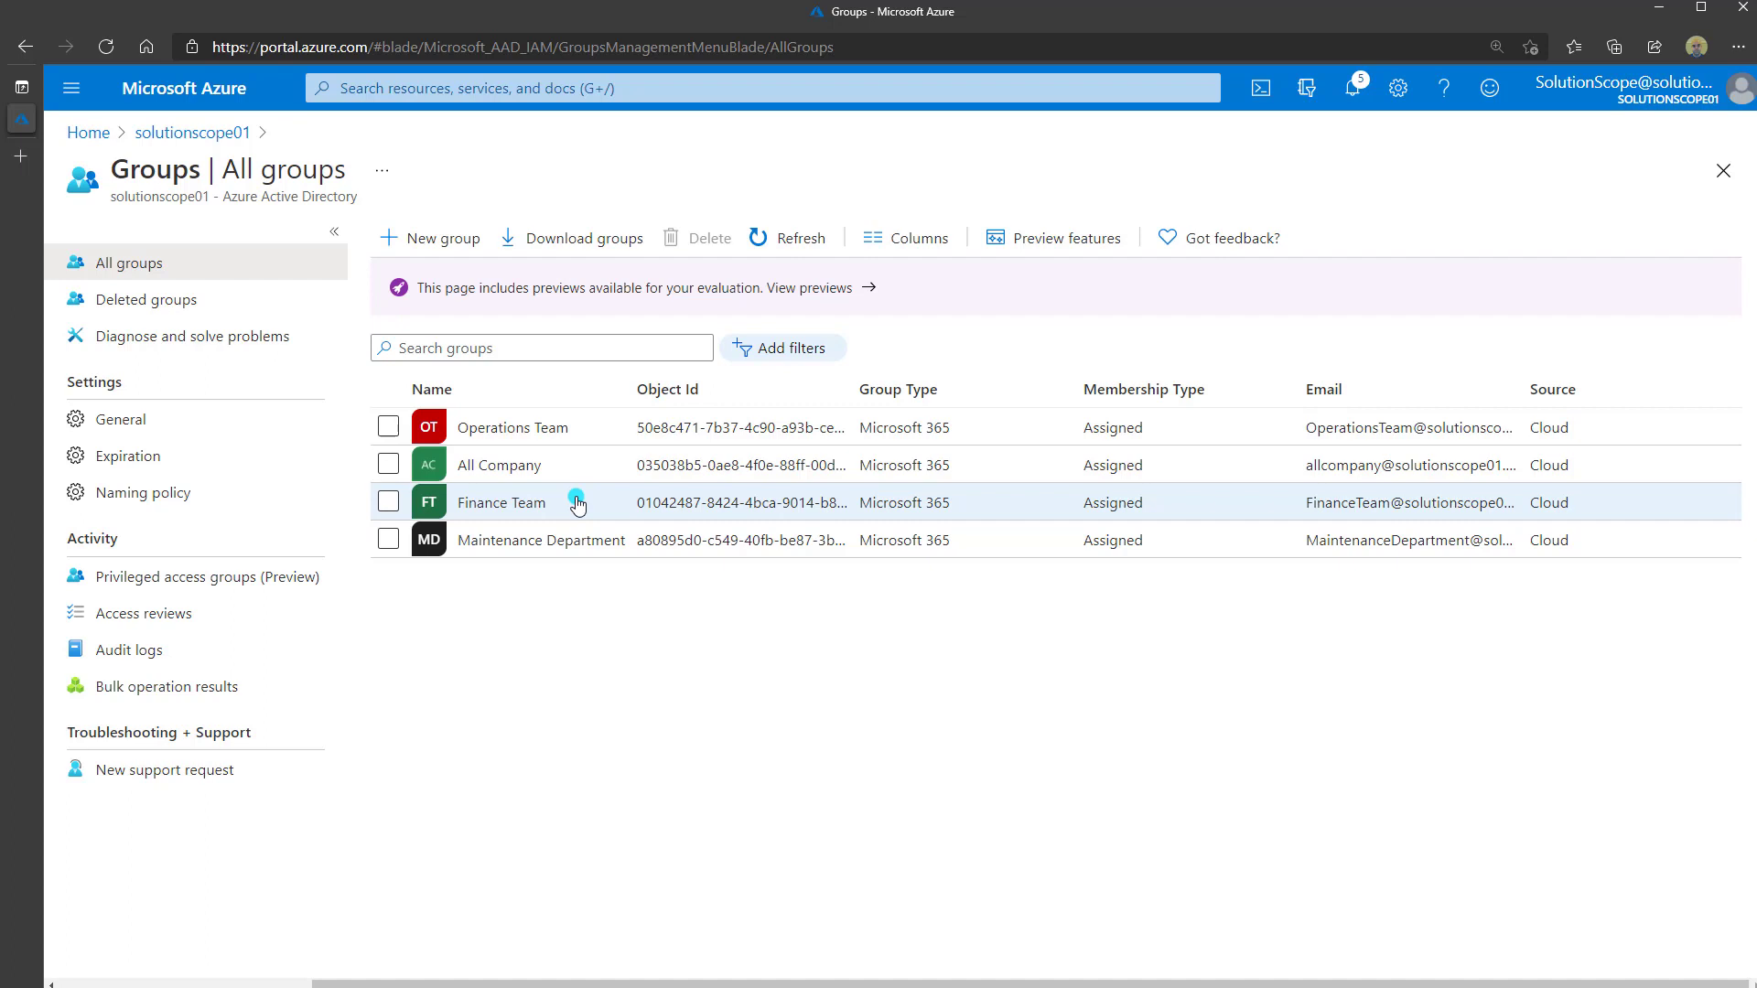
# - In the Azure portal, examine the overview, direct members and owners of the Operations Team group
pyautogui.click(519, 432)
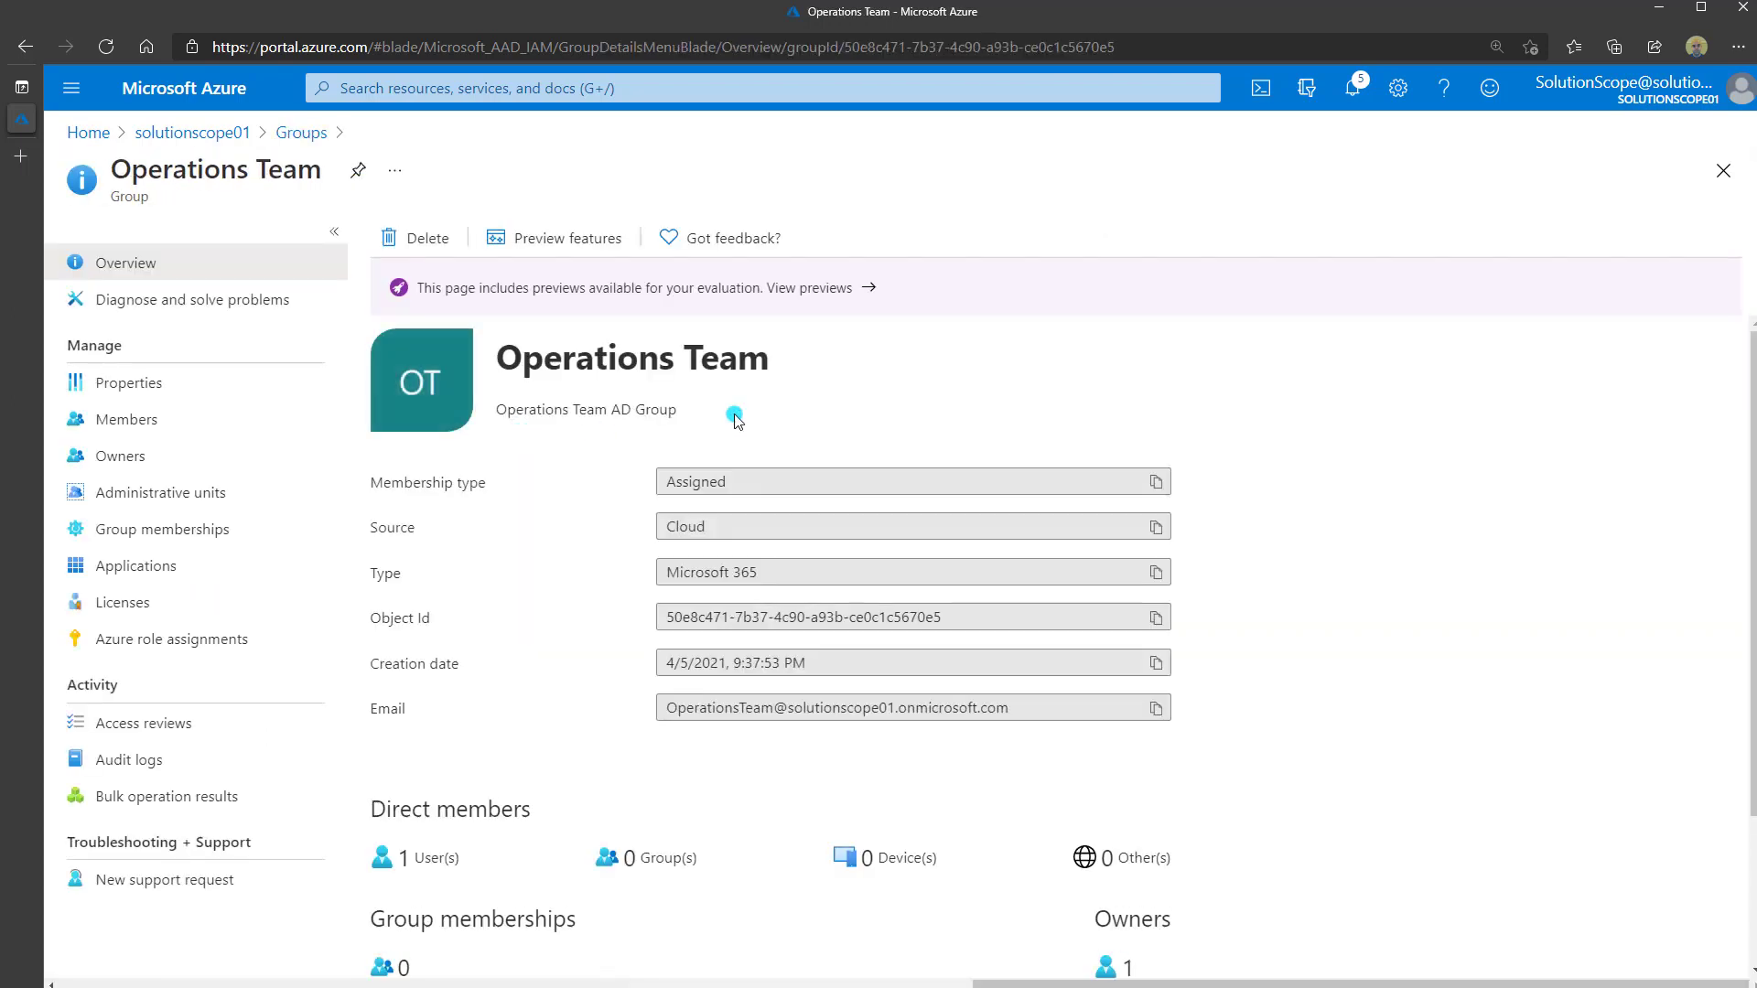
pyautogui.scroll(-1, 508, 673)
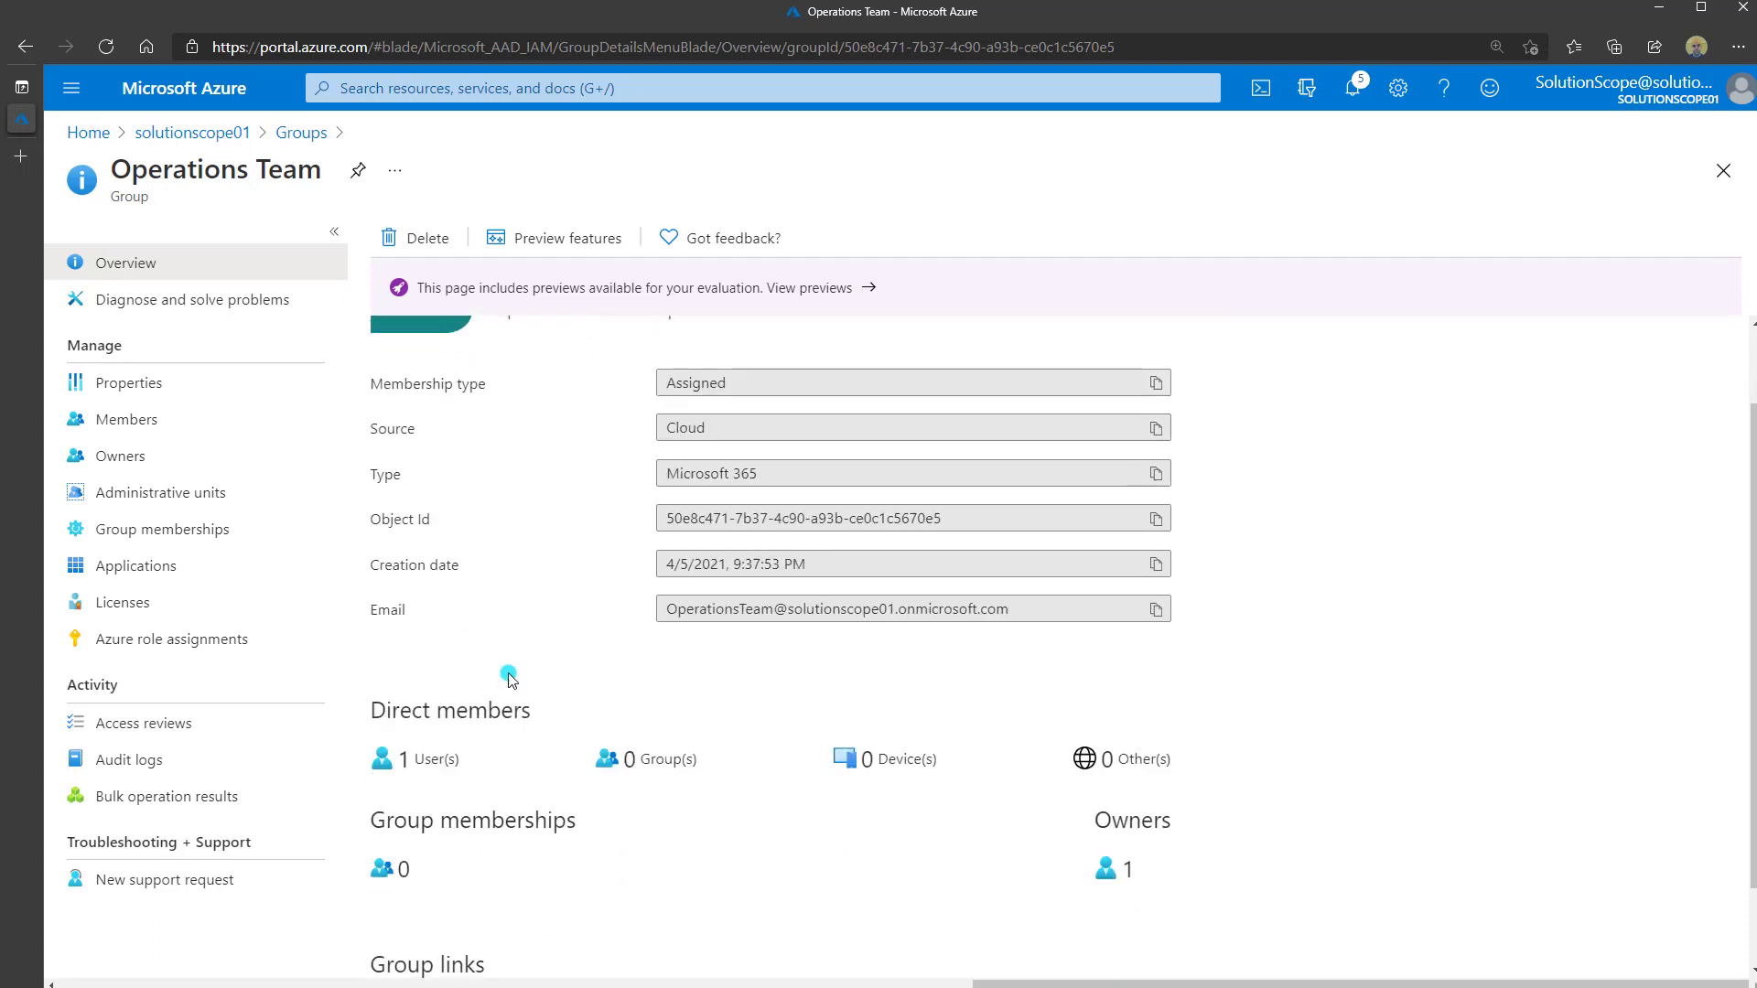
pyautogui.scroll(-1, 508, 673)
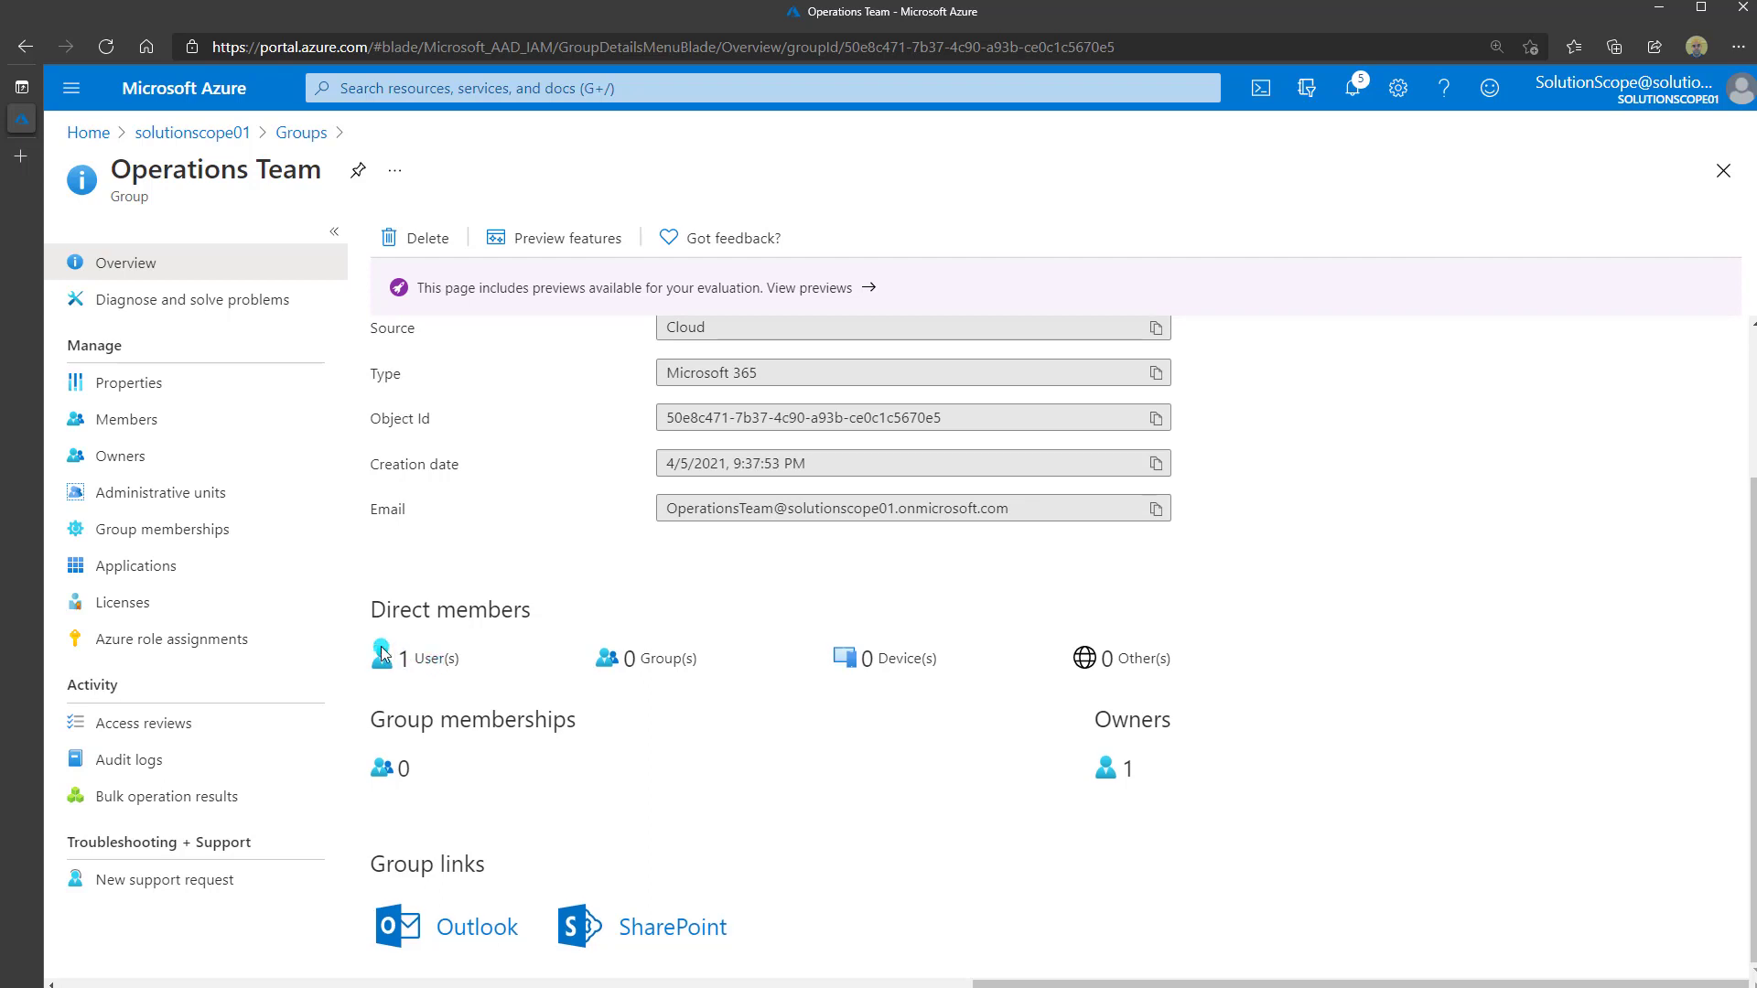
pyautogui.click(135, 426)
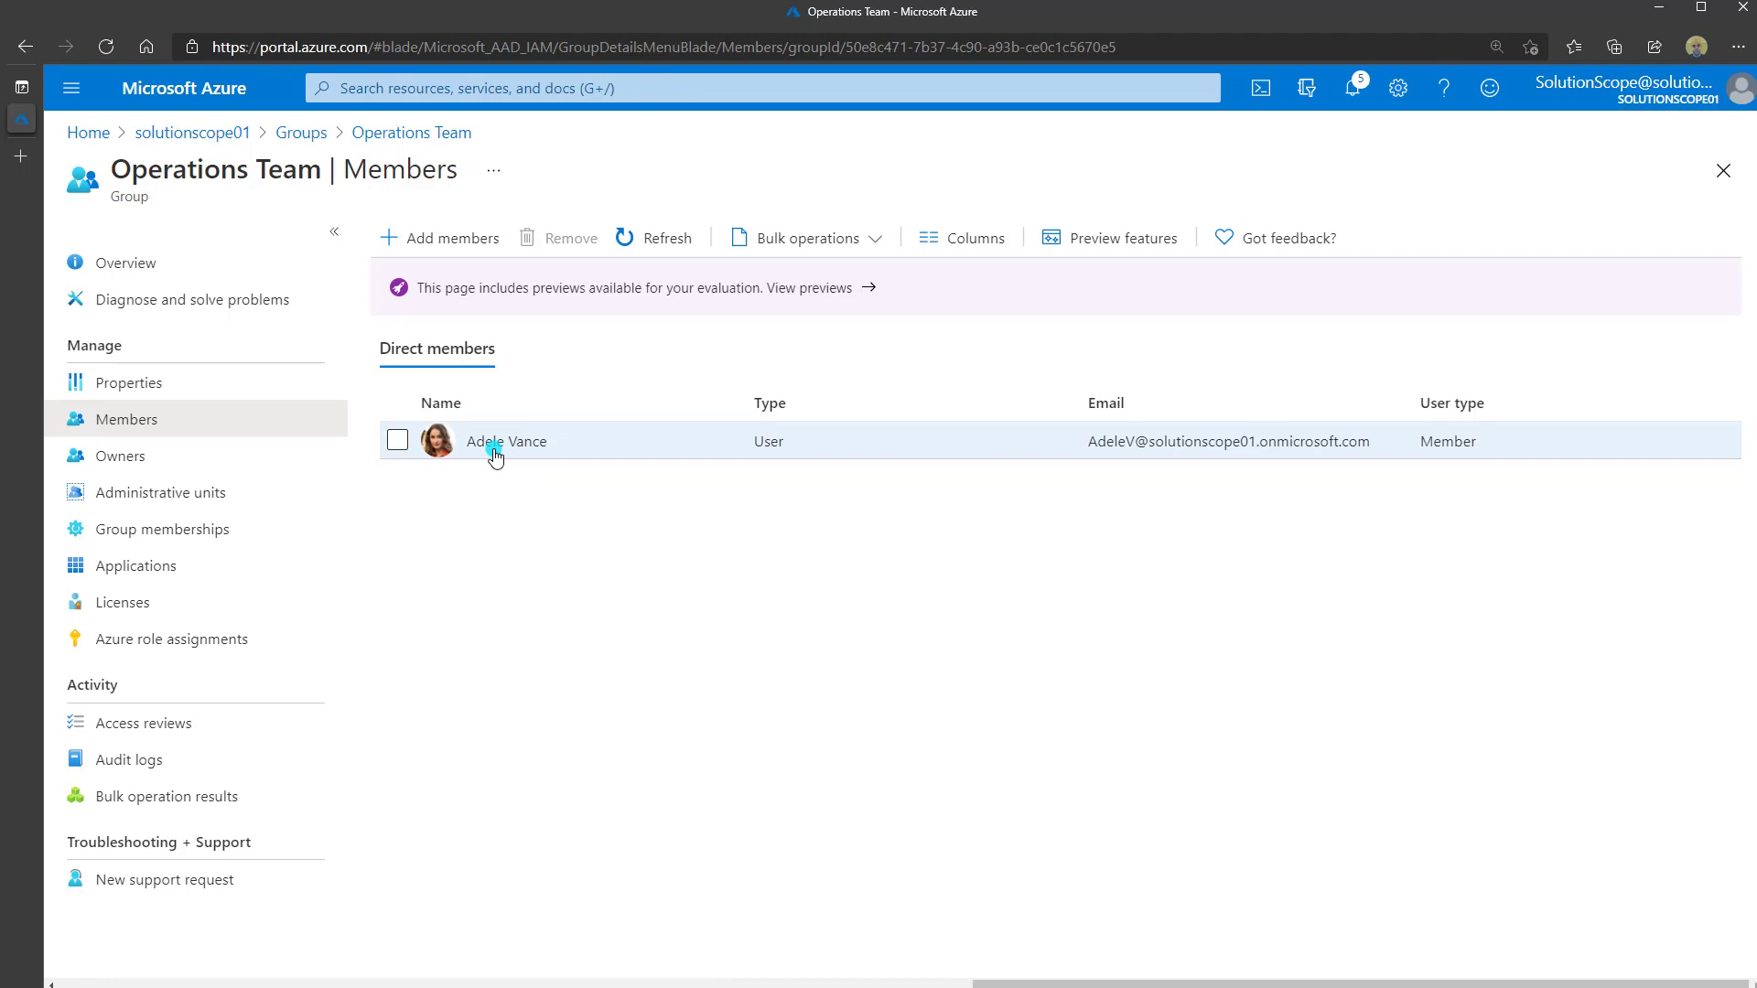
pyautogui.click(144, 463)
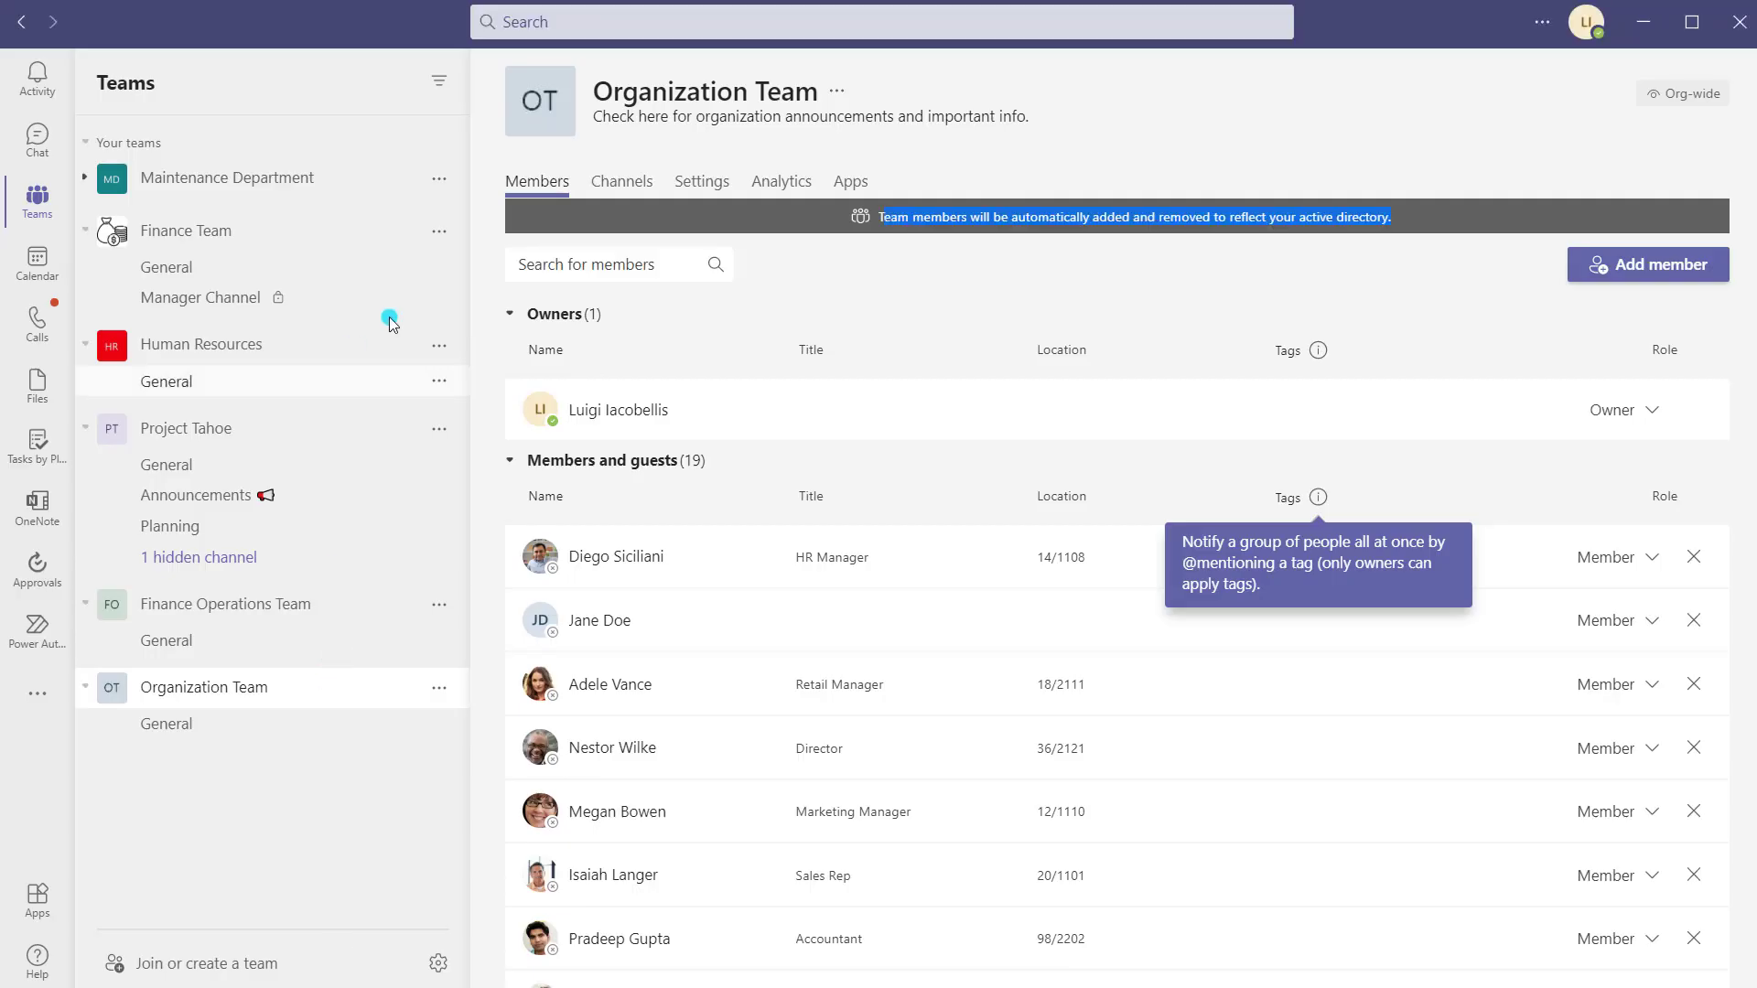
pyautogui.click(83, 145)
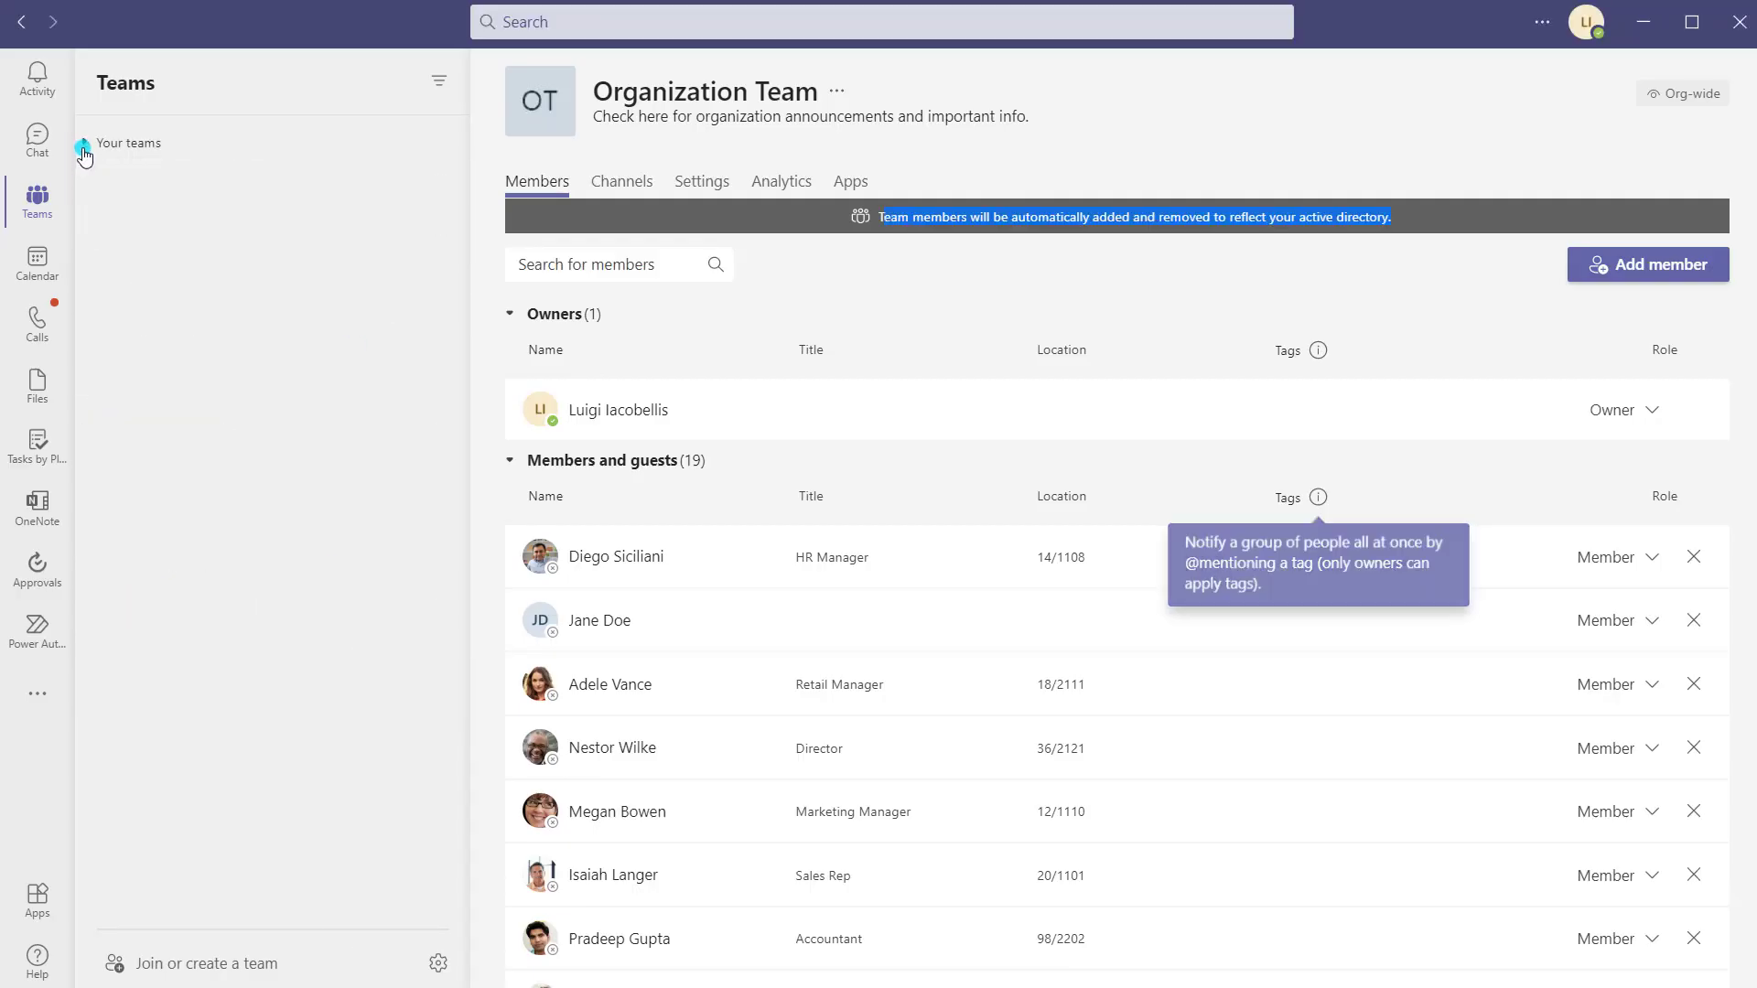
pyautogui.click(82, 143)
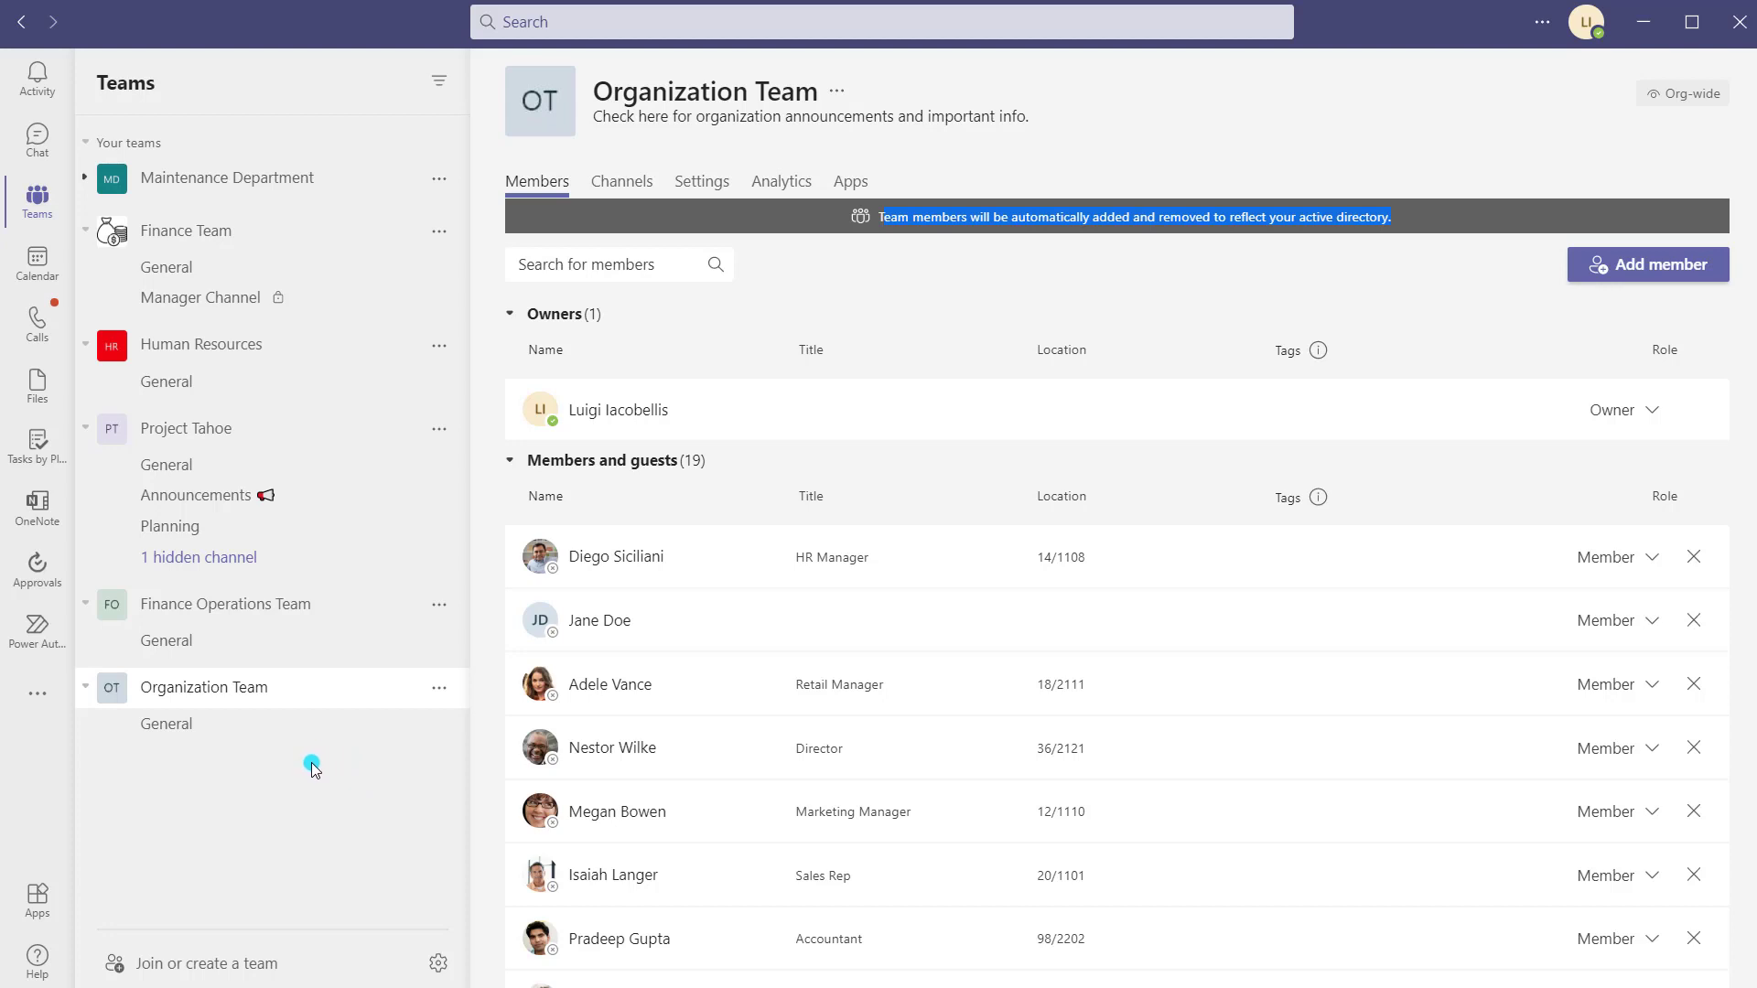
# - In Microsoft Teams, create a new team from the existing Microsoft 365 group Operations Team
pyautogui.click(245, 965)
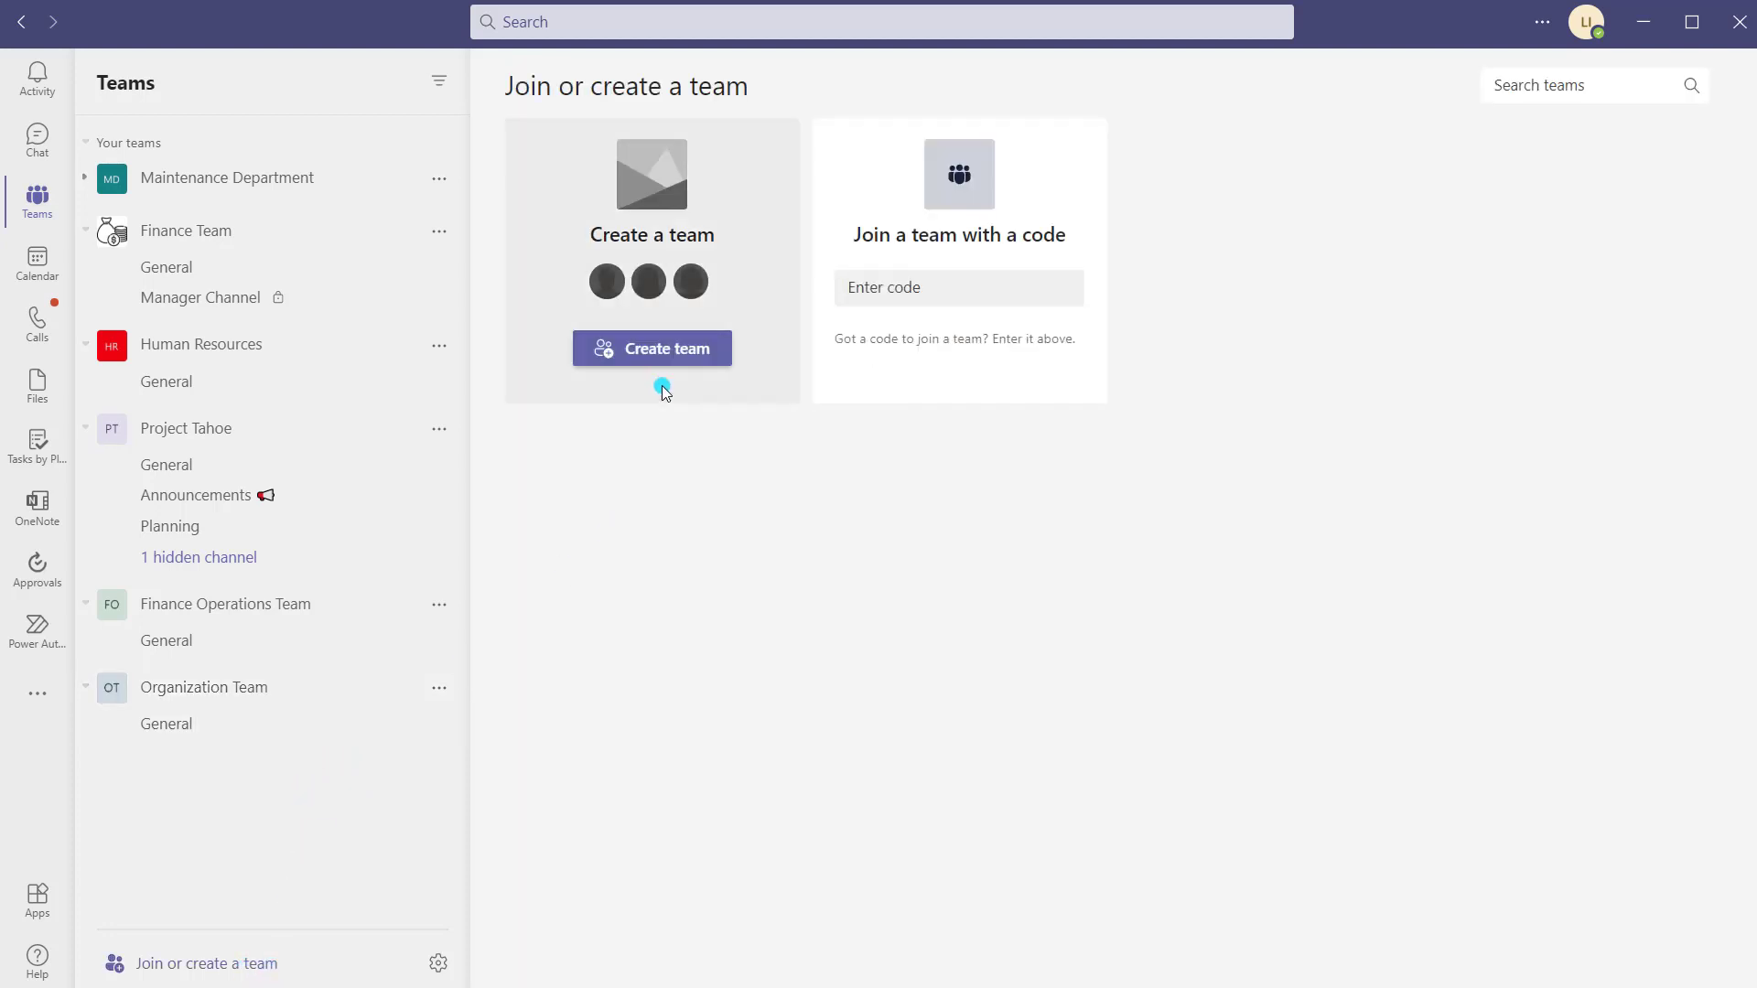
pyautogui.click(667, 355)
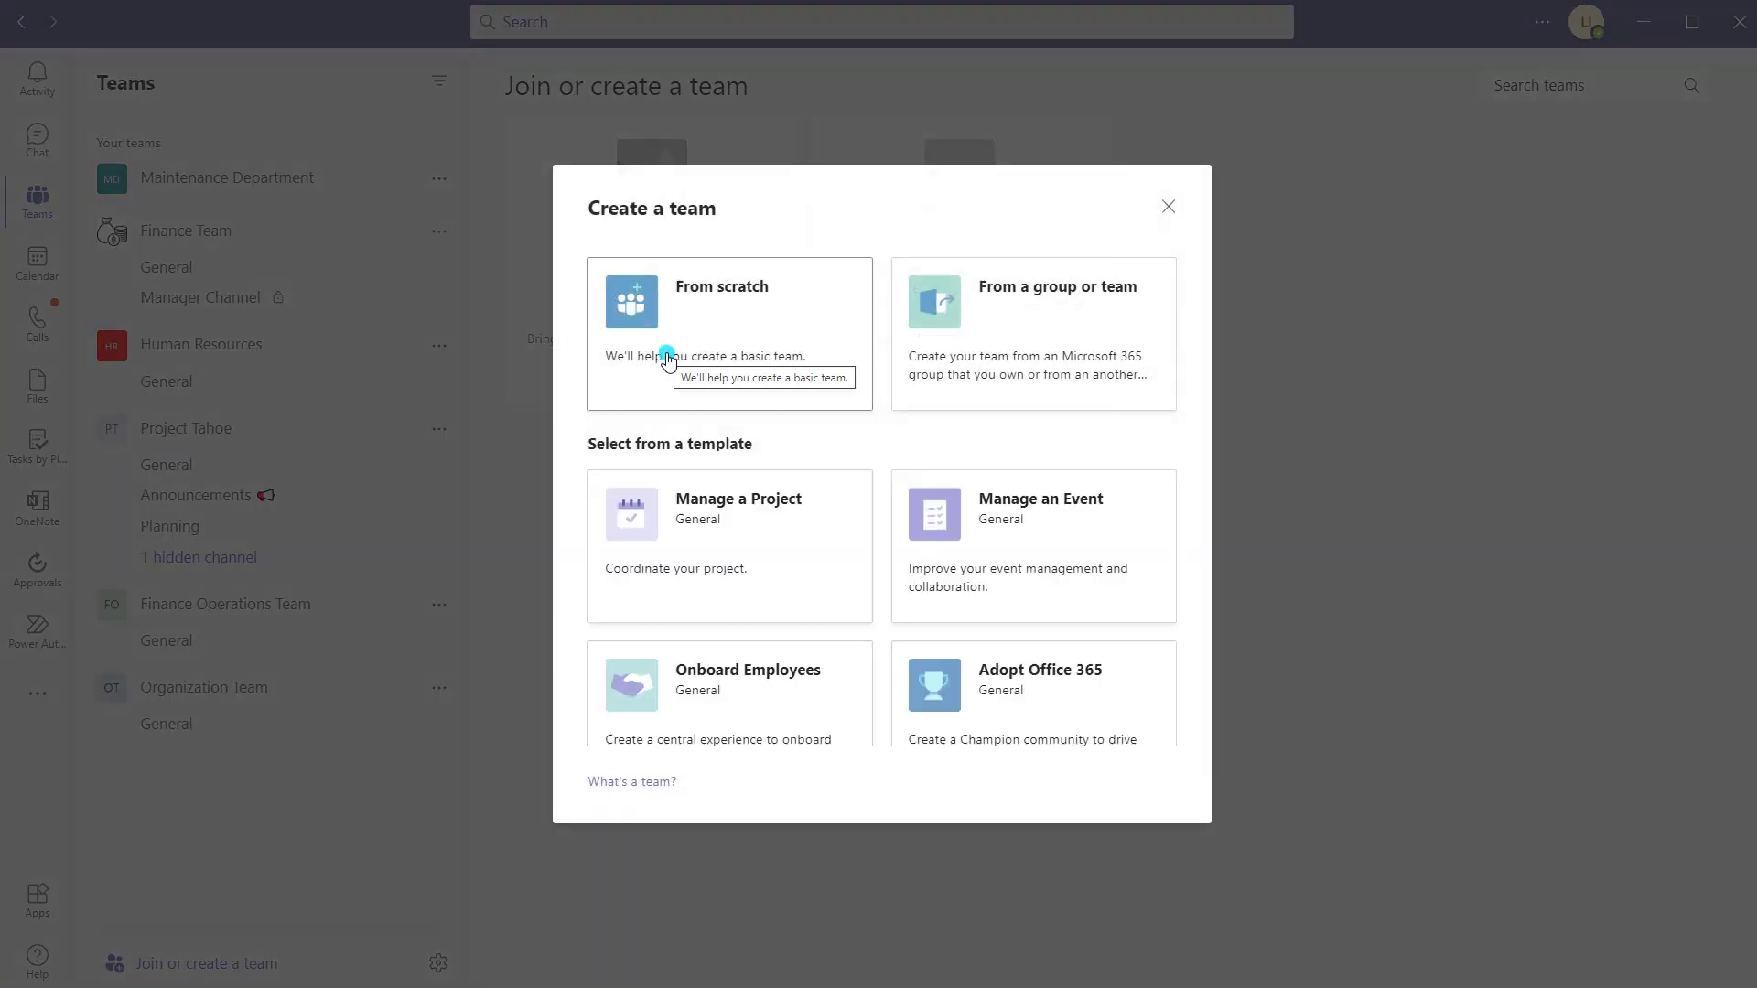
pyautogui.click(1048, 330)
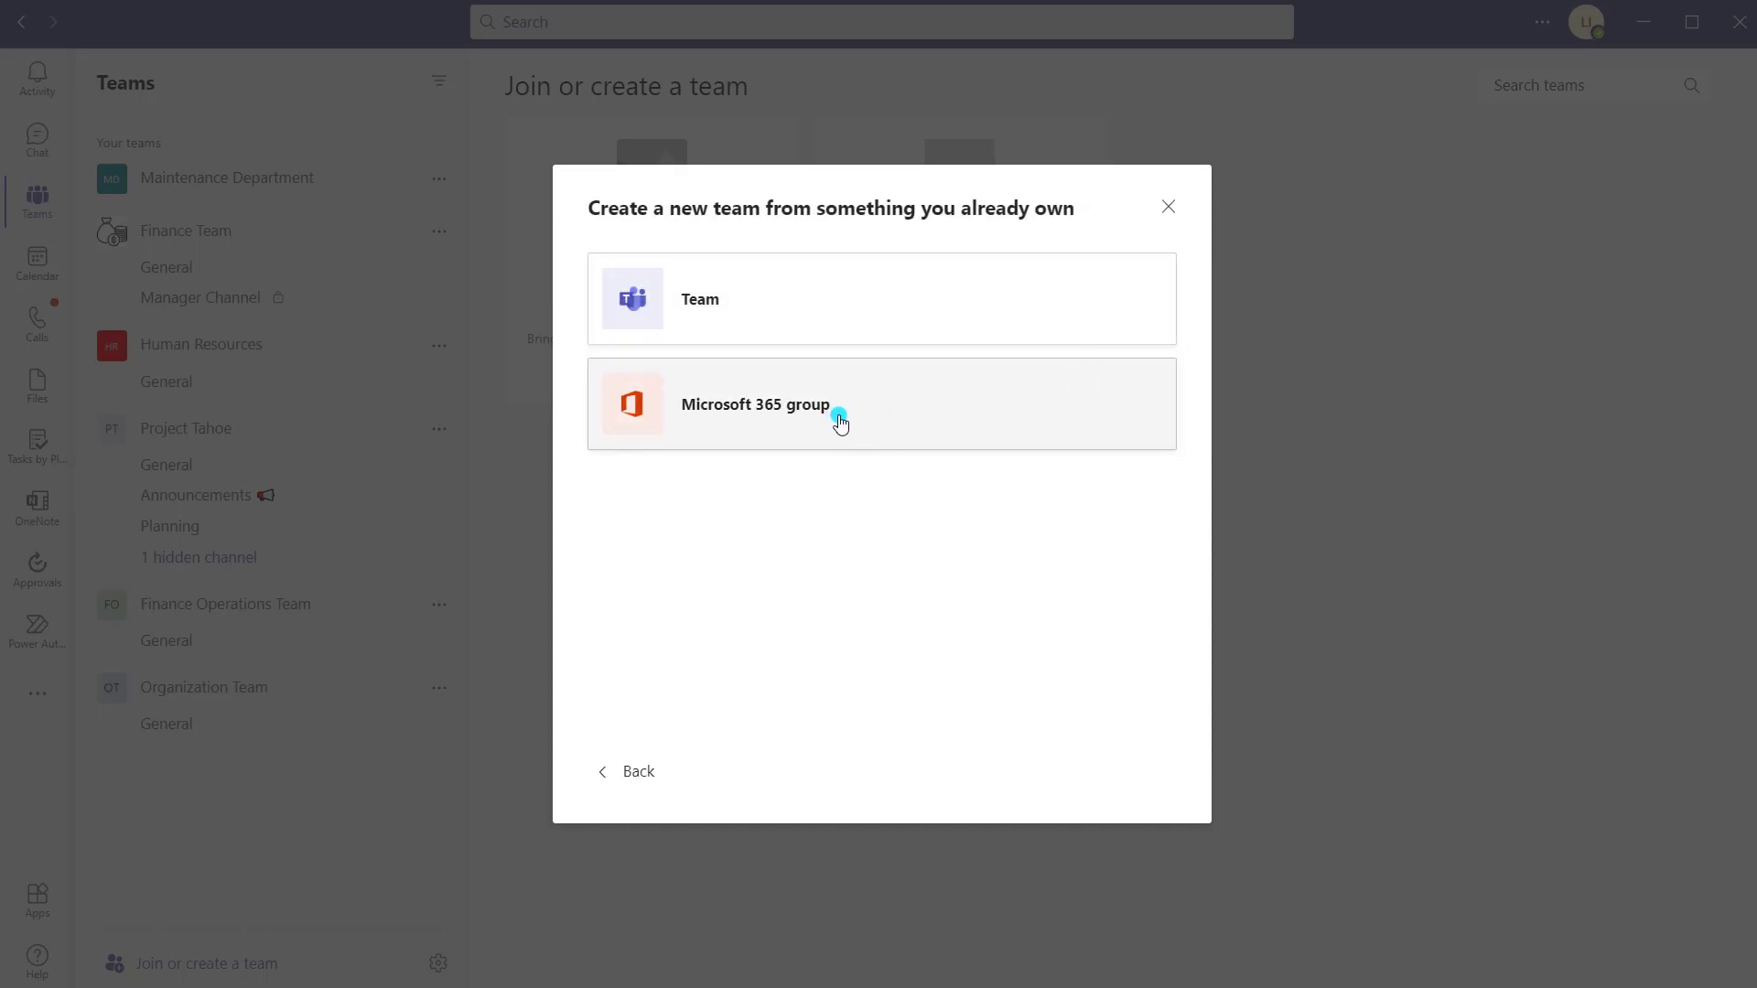
pyautogui.click(893, 407)
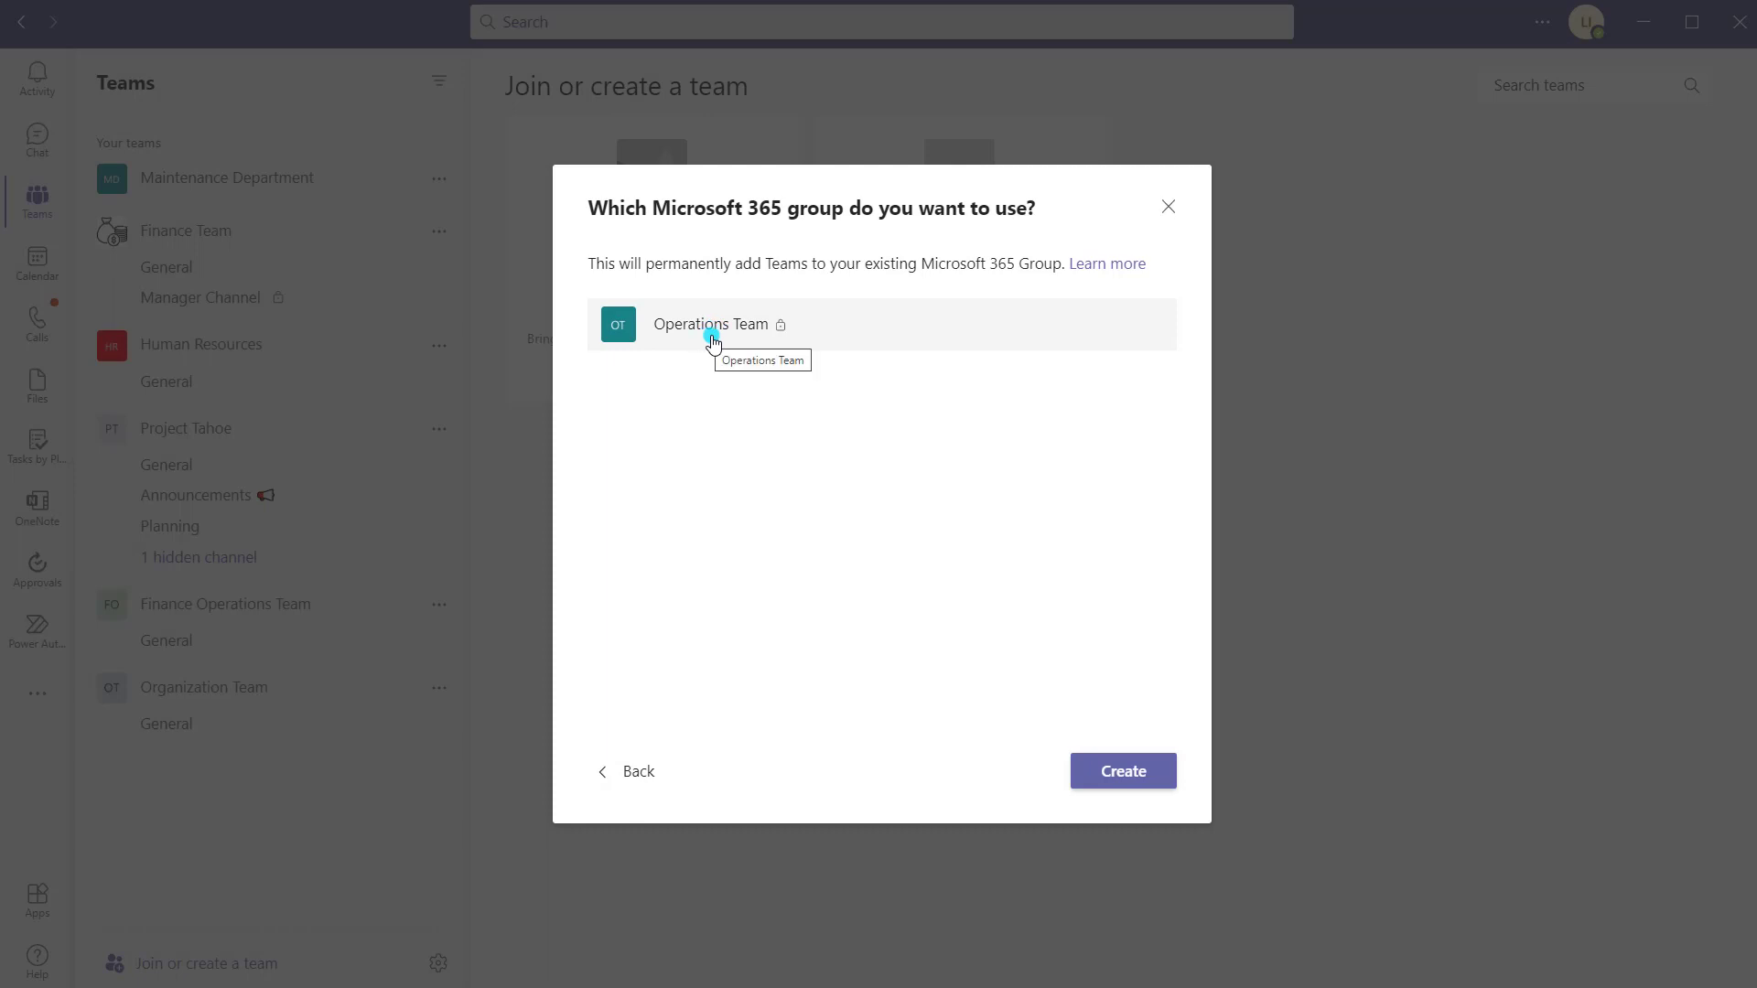
pyautogui.click(713, 343)
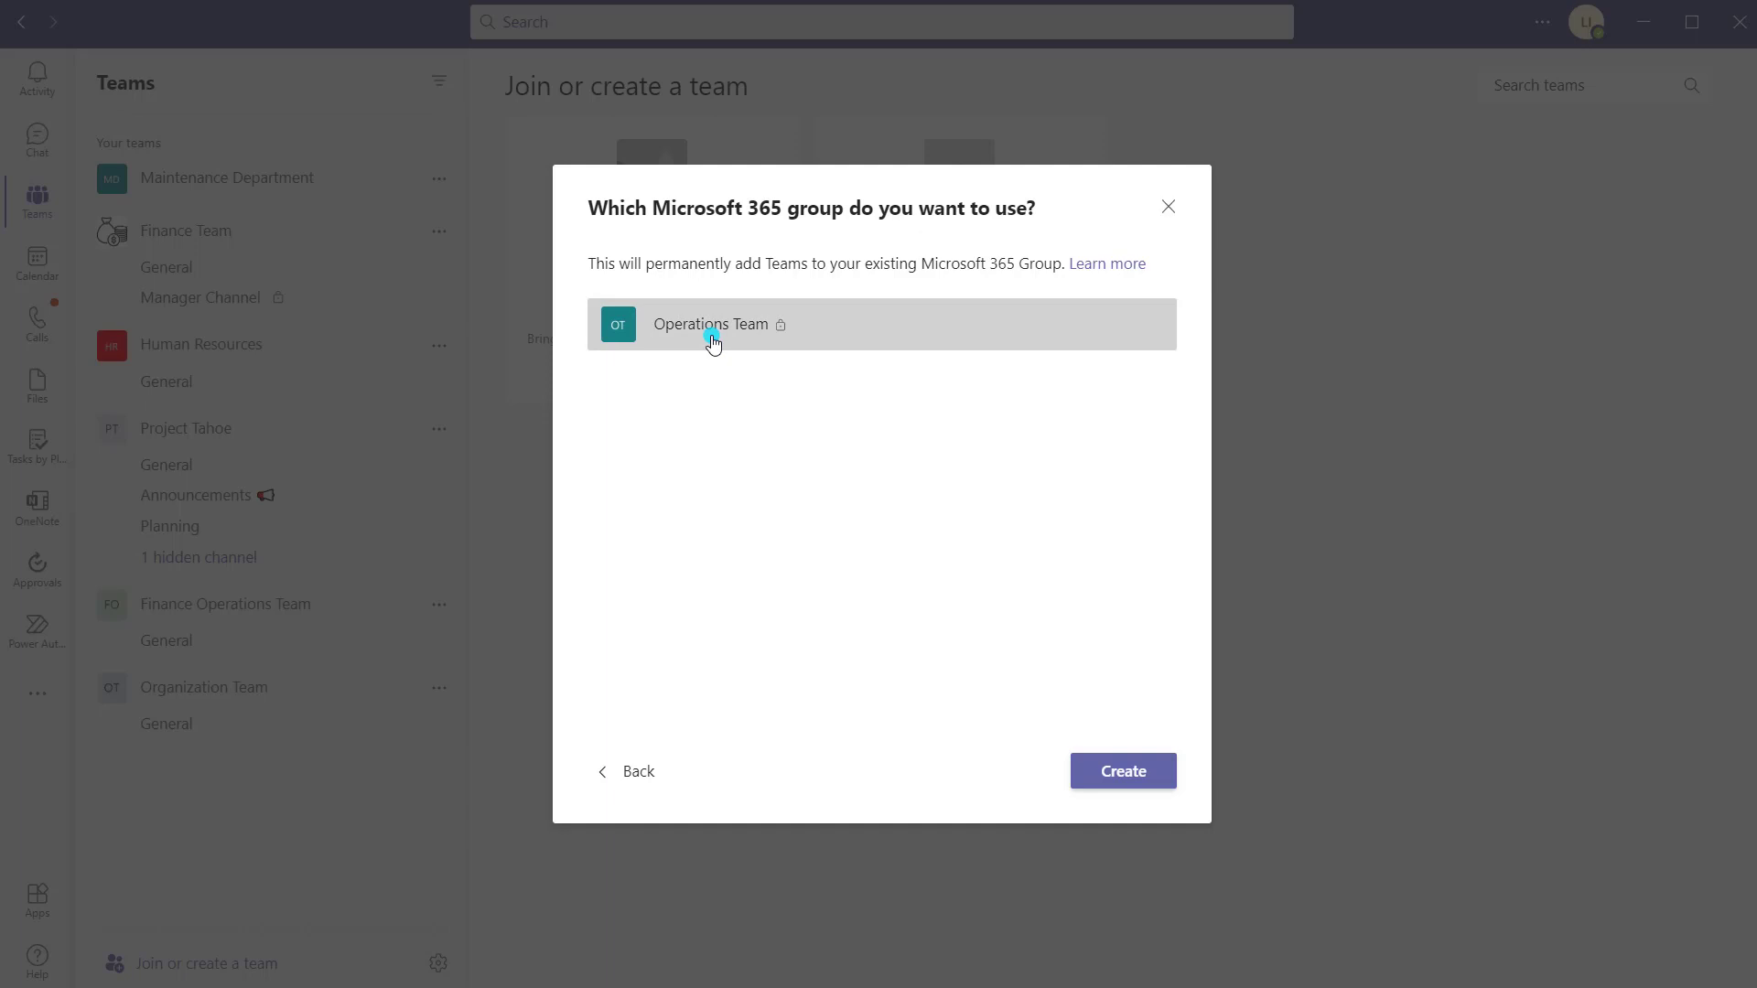
pyautogui.click(1095, 775)
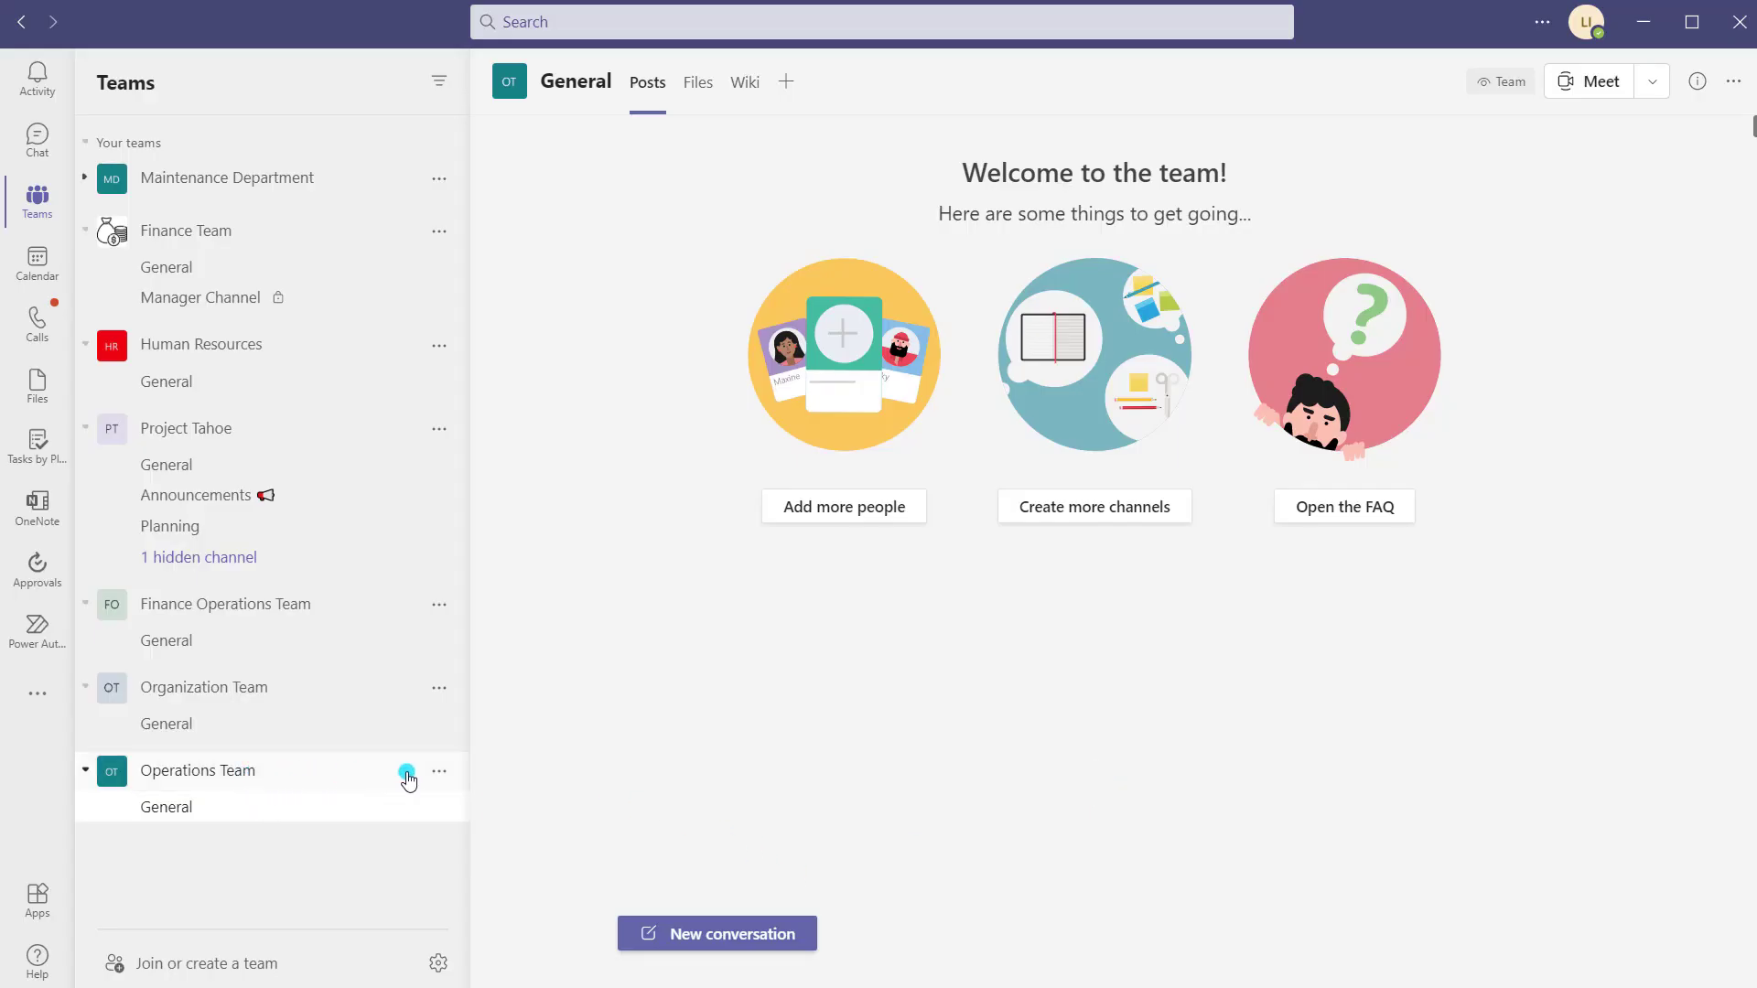
# - Check the owners, members and guests of Operations Team on its team management page
pyautogui.click(438, 778)
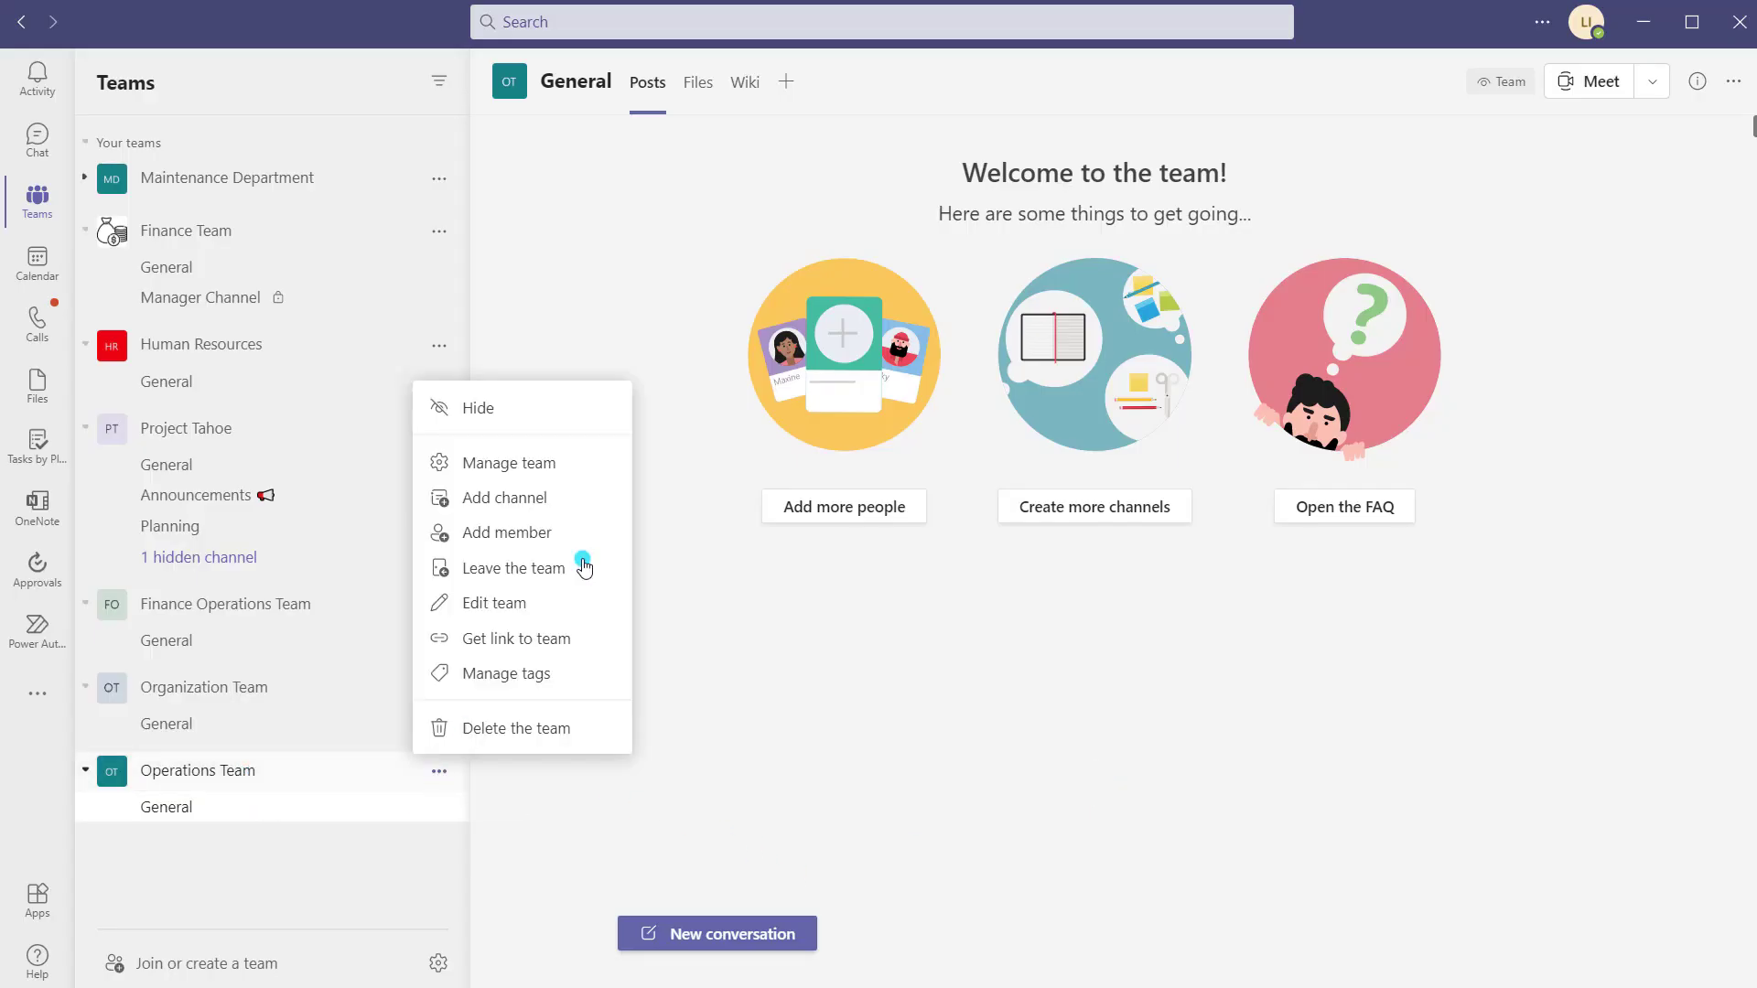
pyautogui.click(546, 471)
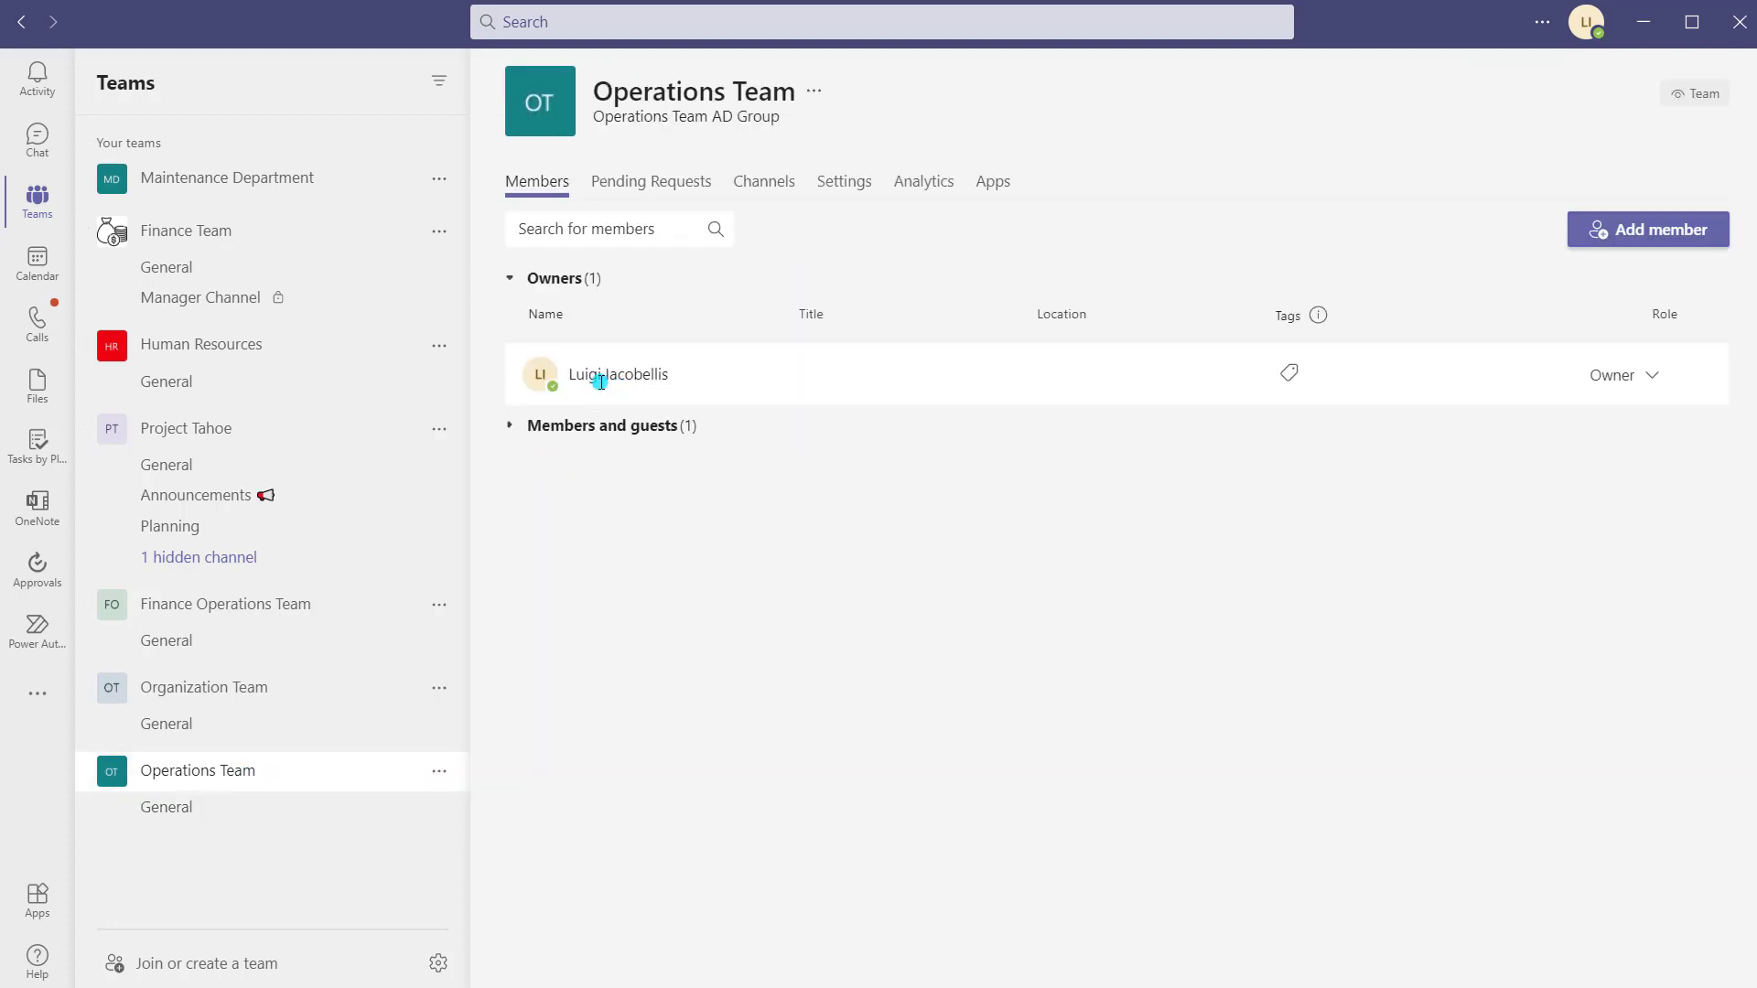
pyautogui.moveTo(543, 400)
pyautogui.click(509, 428)
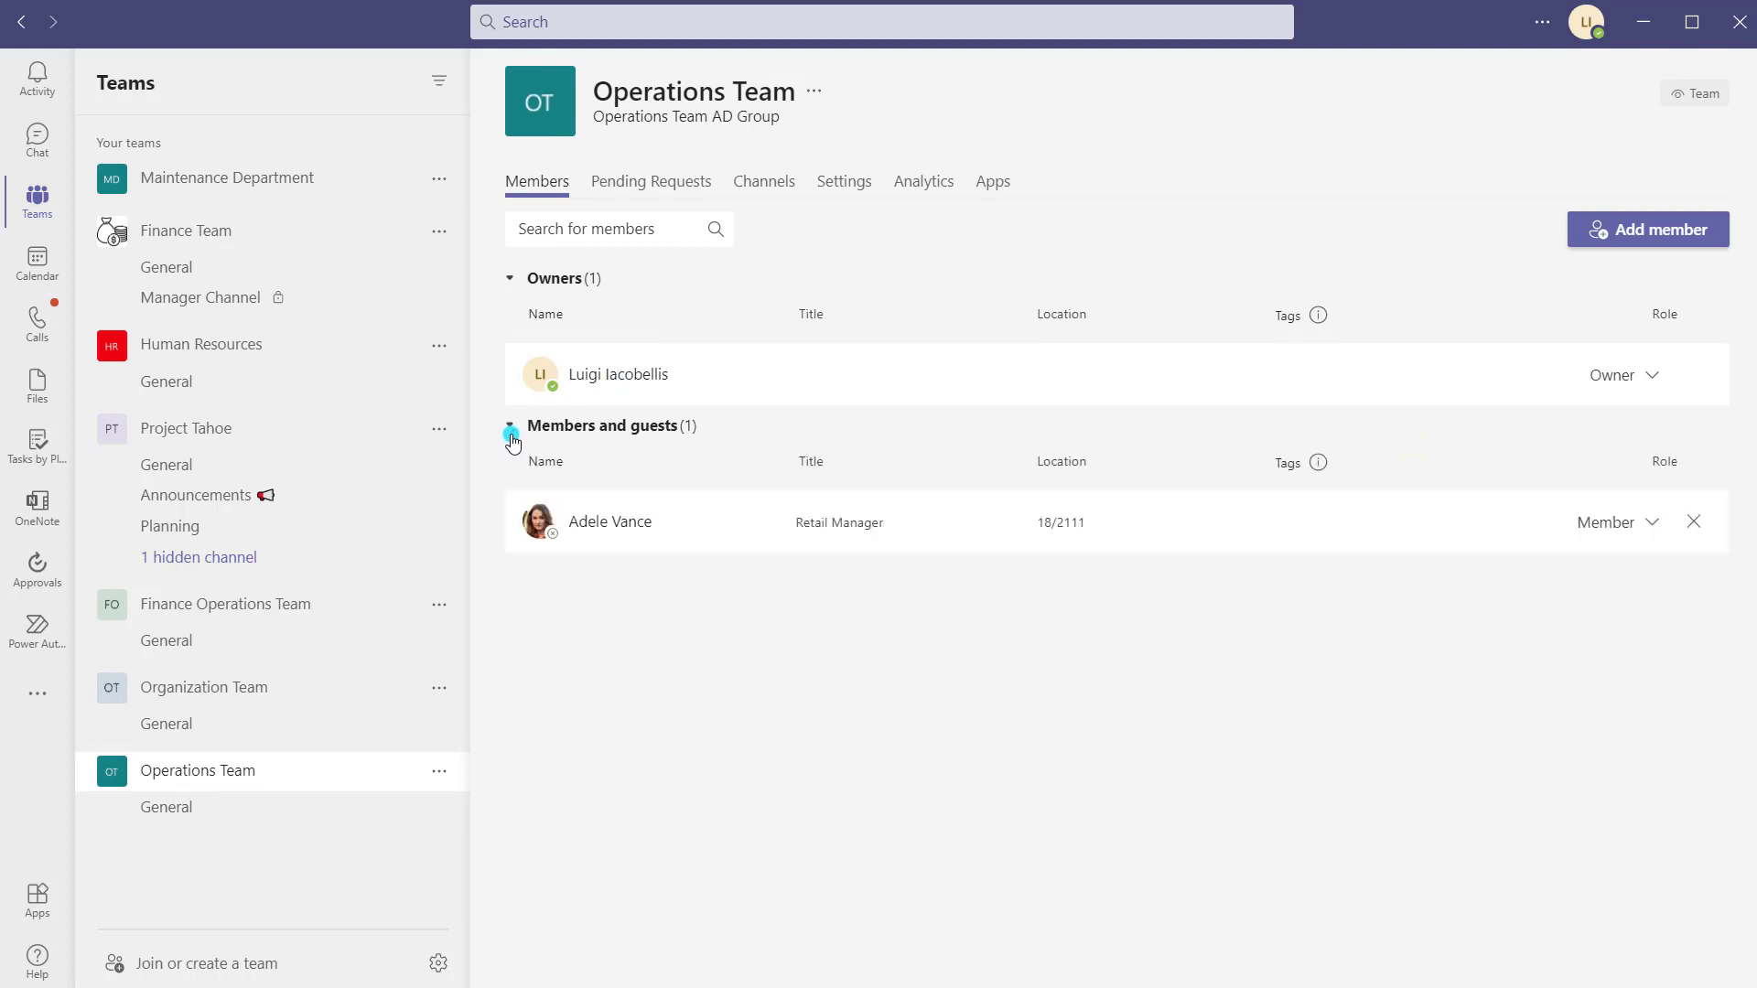
pyautogui.moveTo(620, 529)
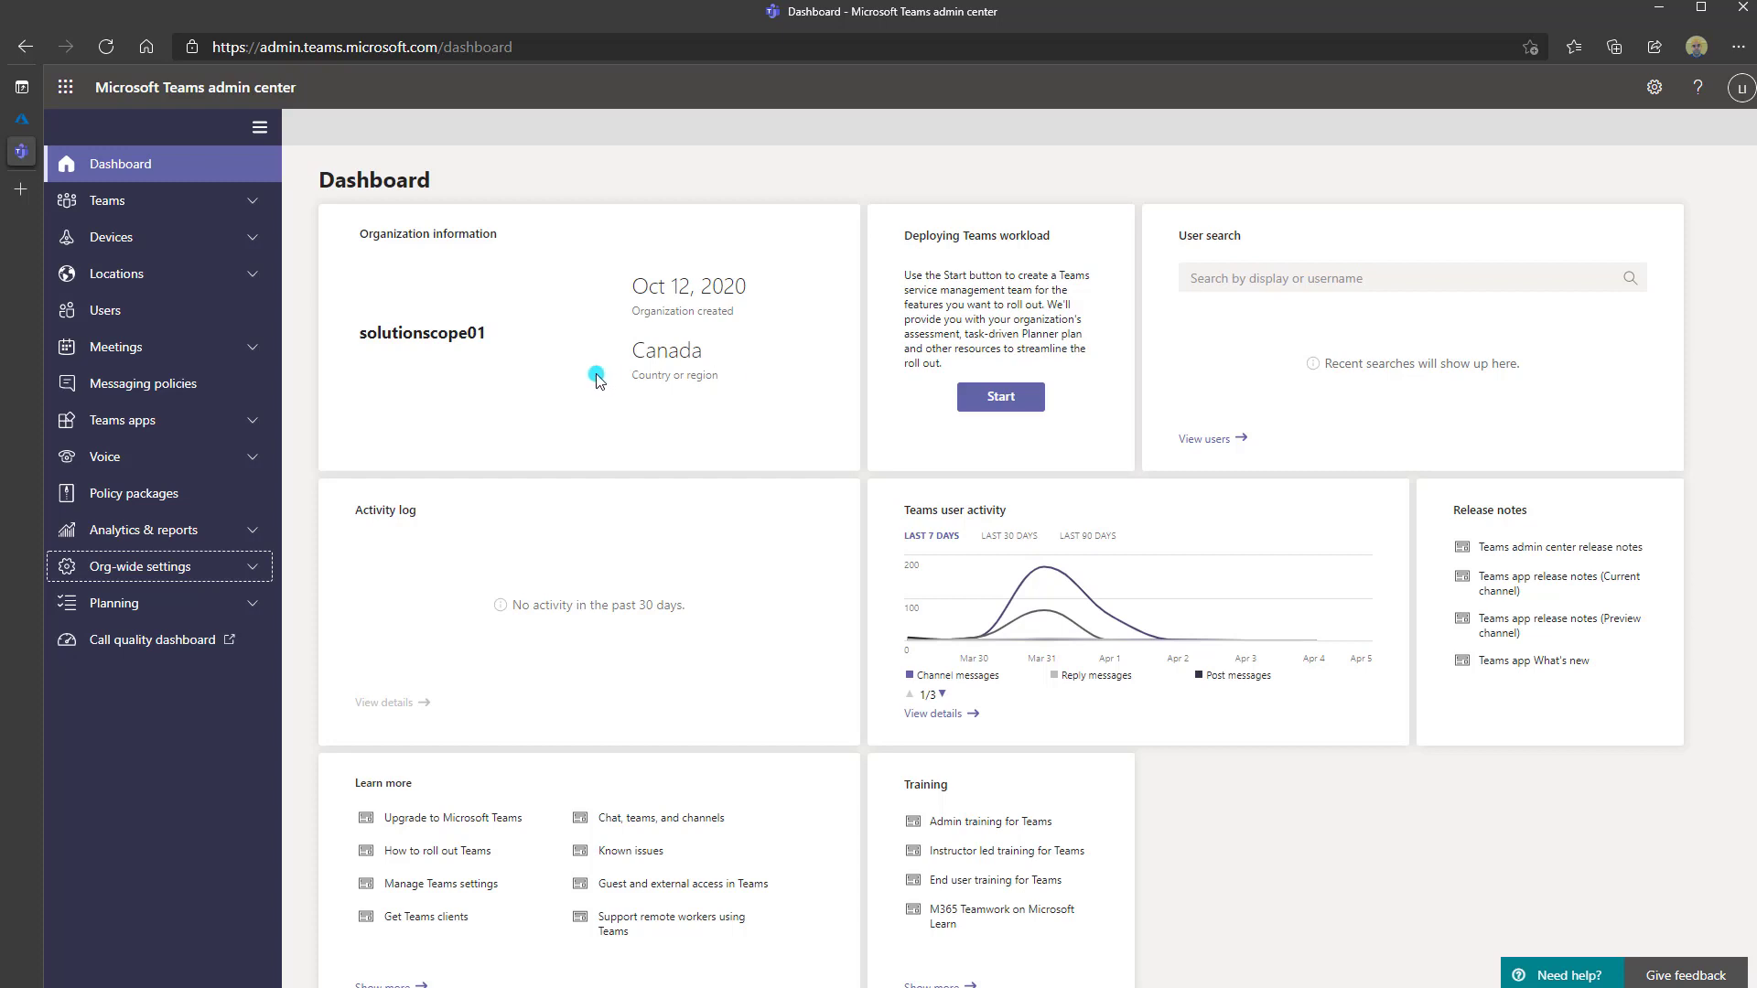
# - In the Microsoft Teams admin center, start adding a new team named Projects Team from the team management page
pyautogui.click(254, 209)
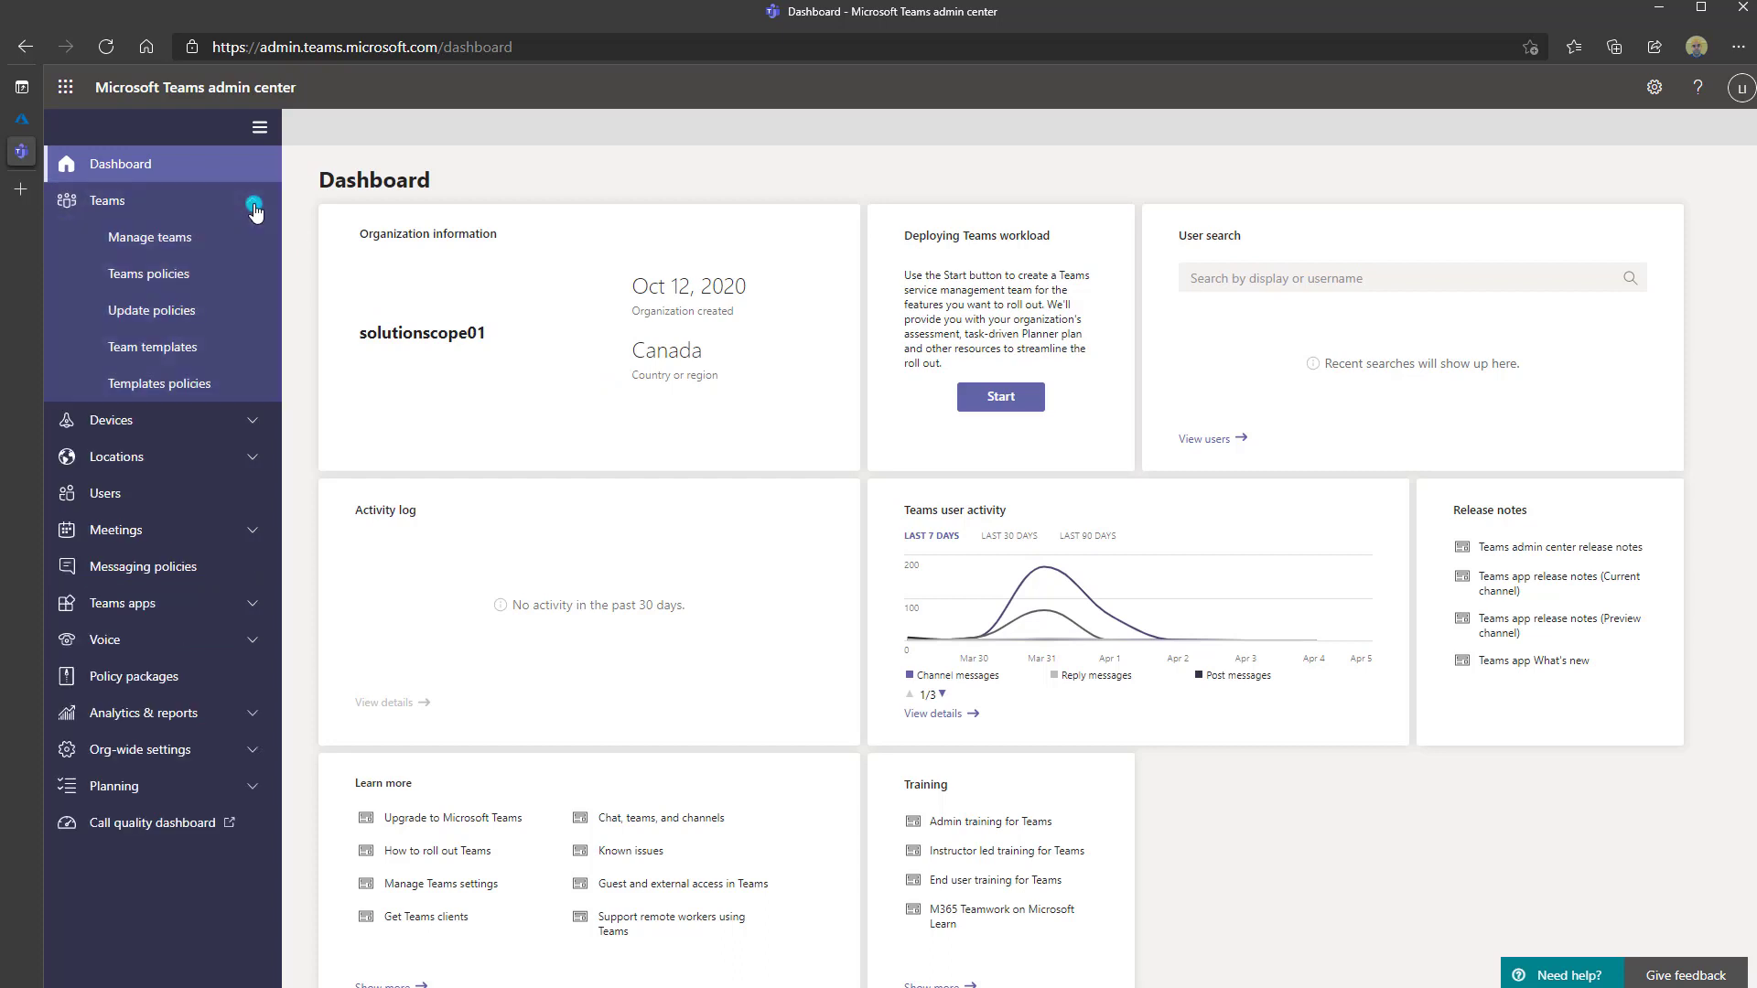
pyautogui.click(165, 242)
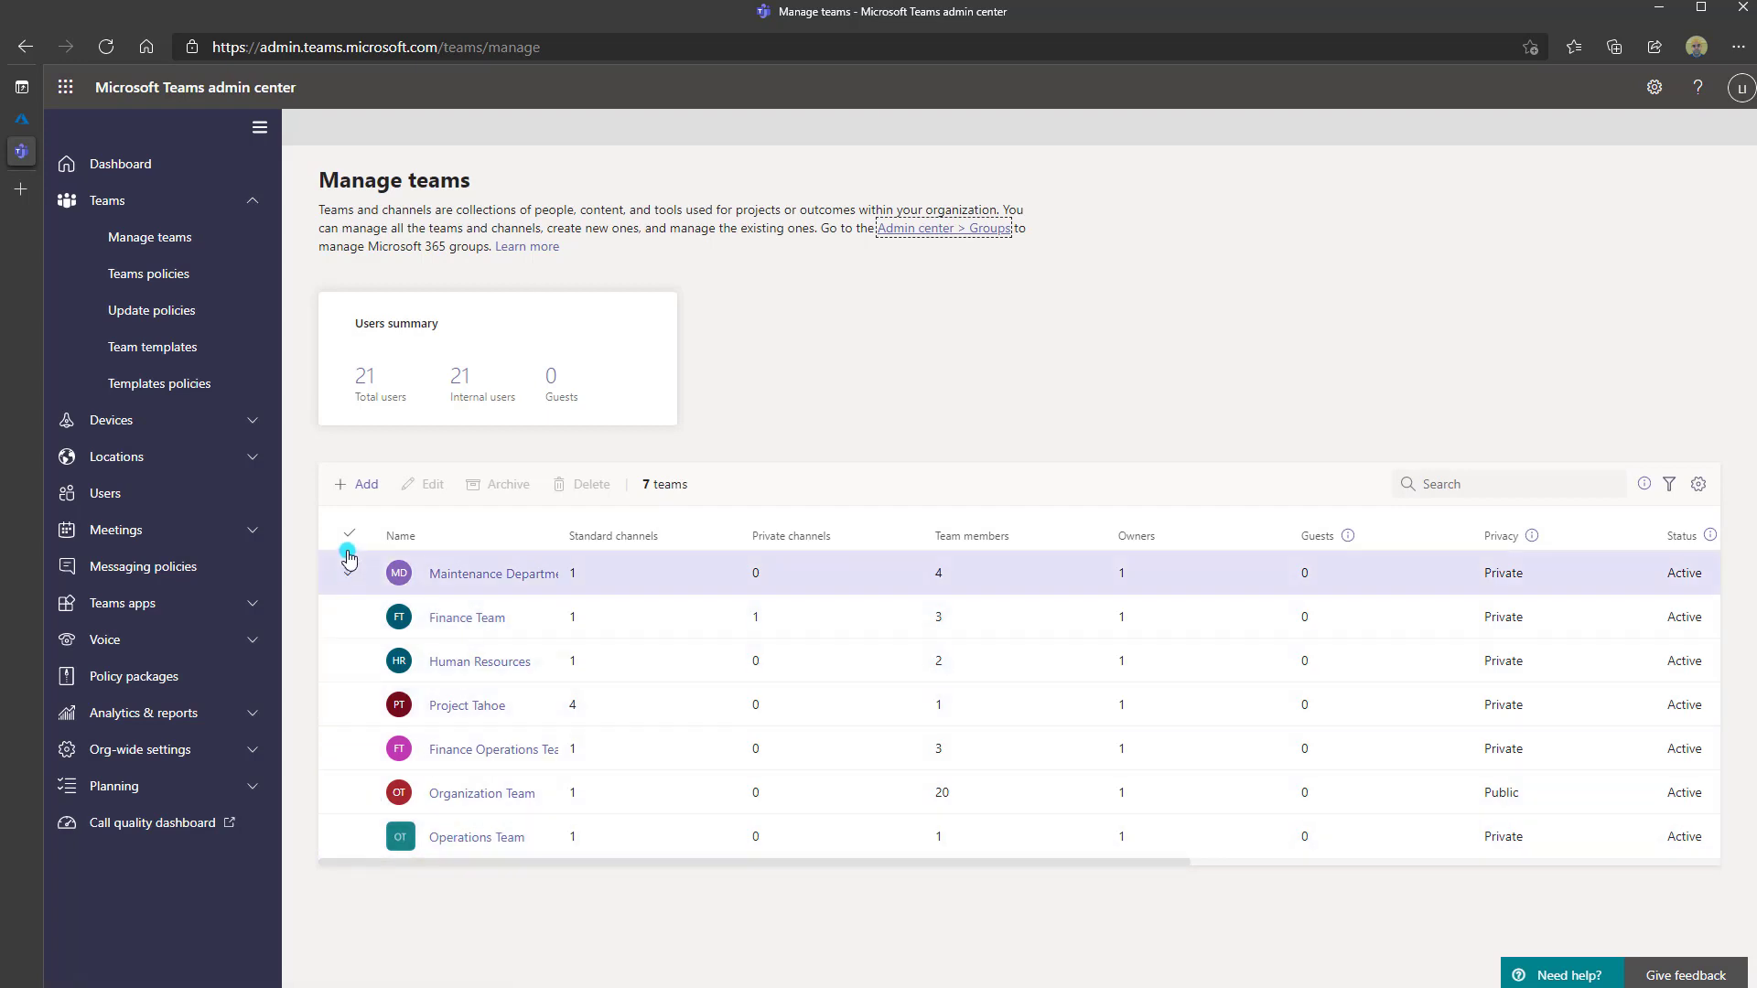
pyautogui.click(364, 487)
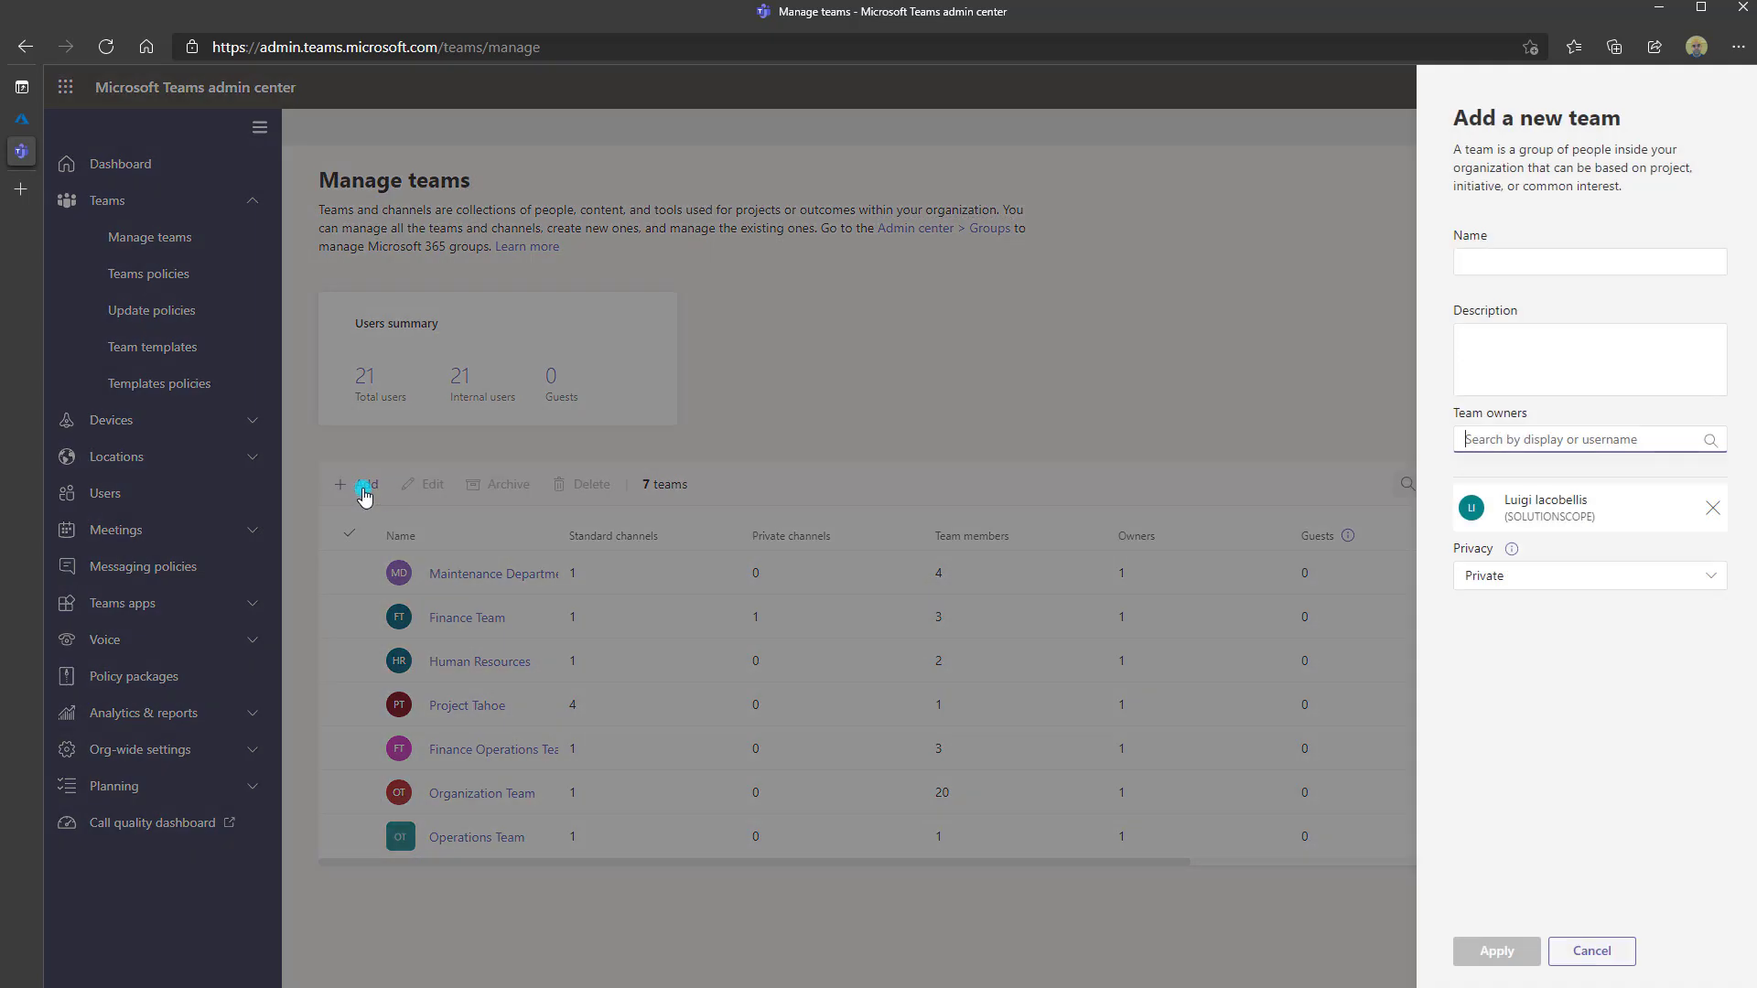
pyautogui.click(1516, 266)
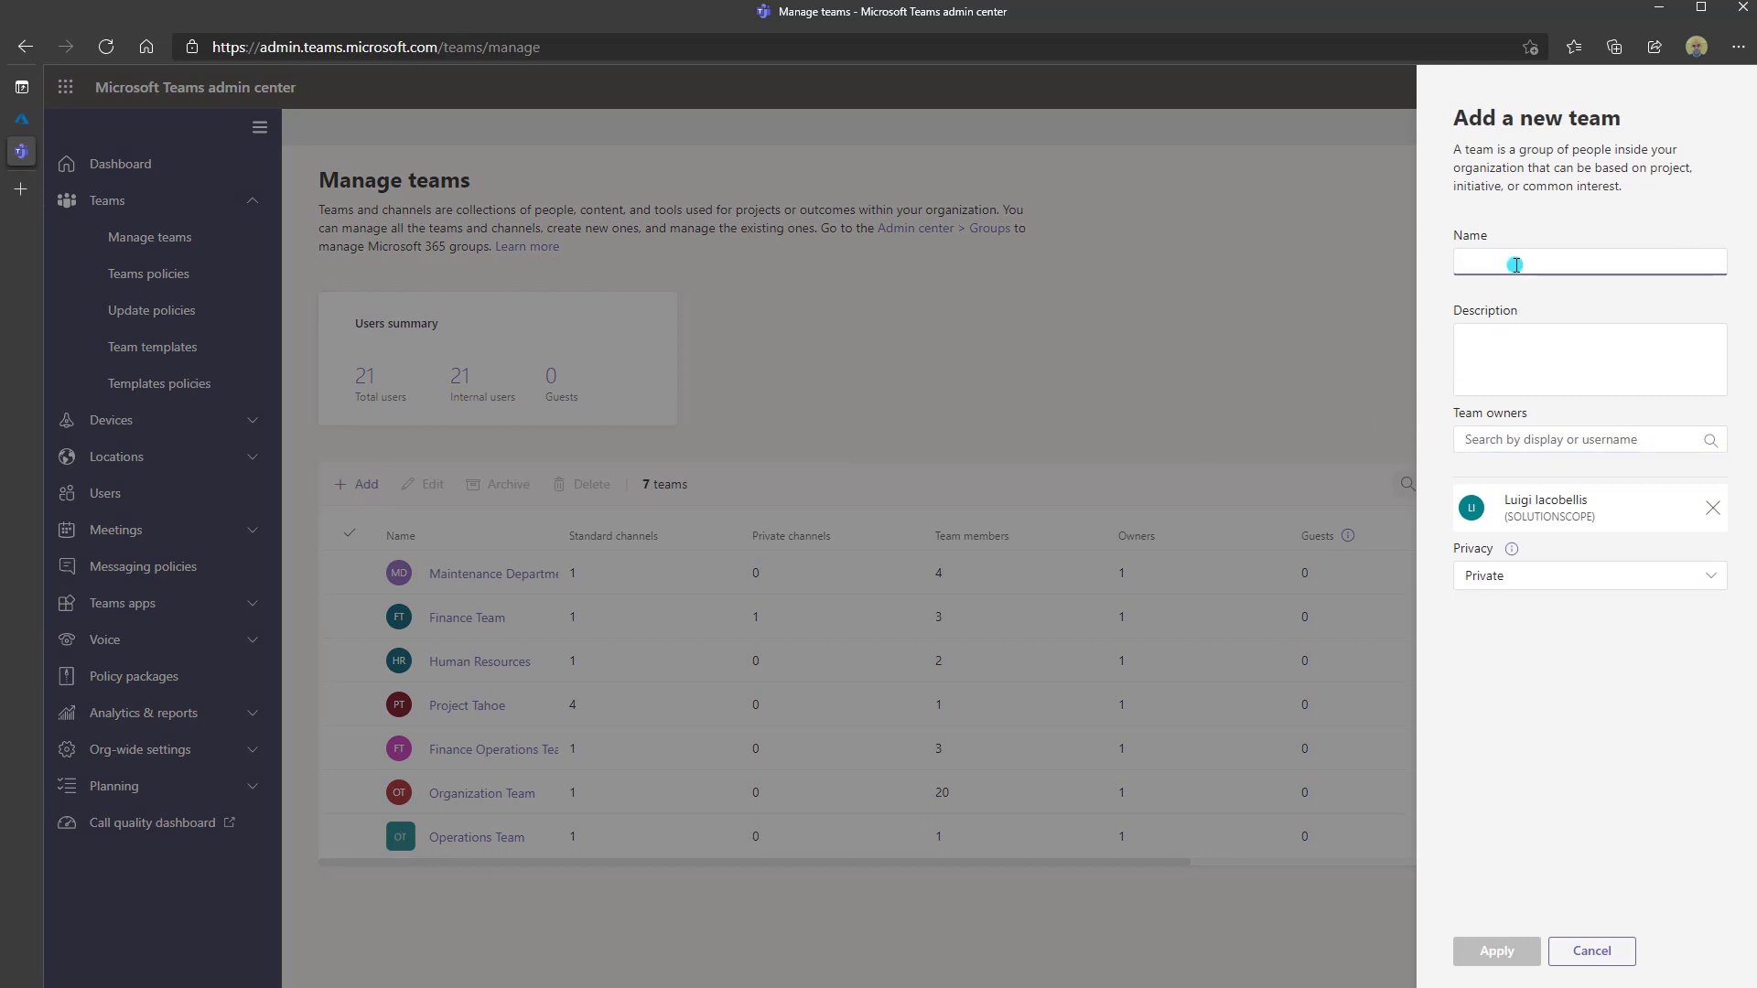
pyautogui.write('Projects Team')
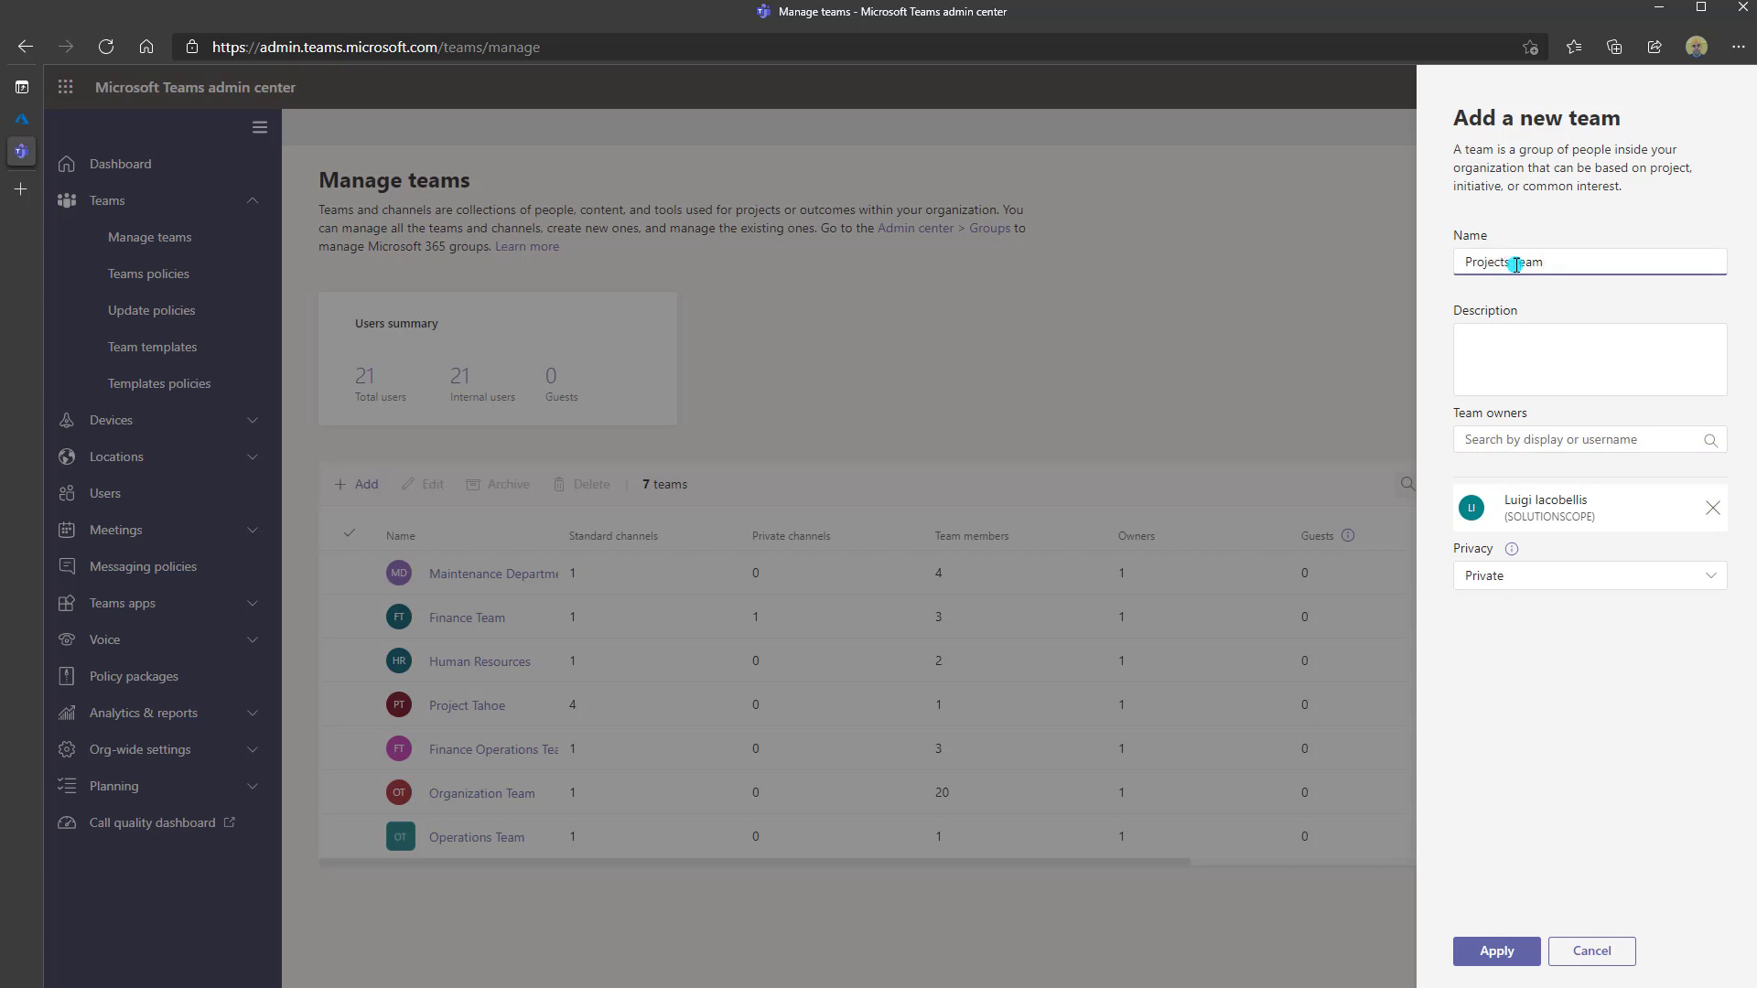
pyautogui.click(1512, 364)
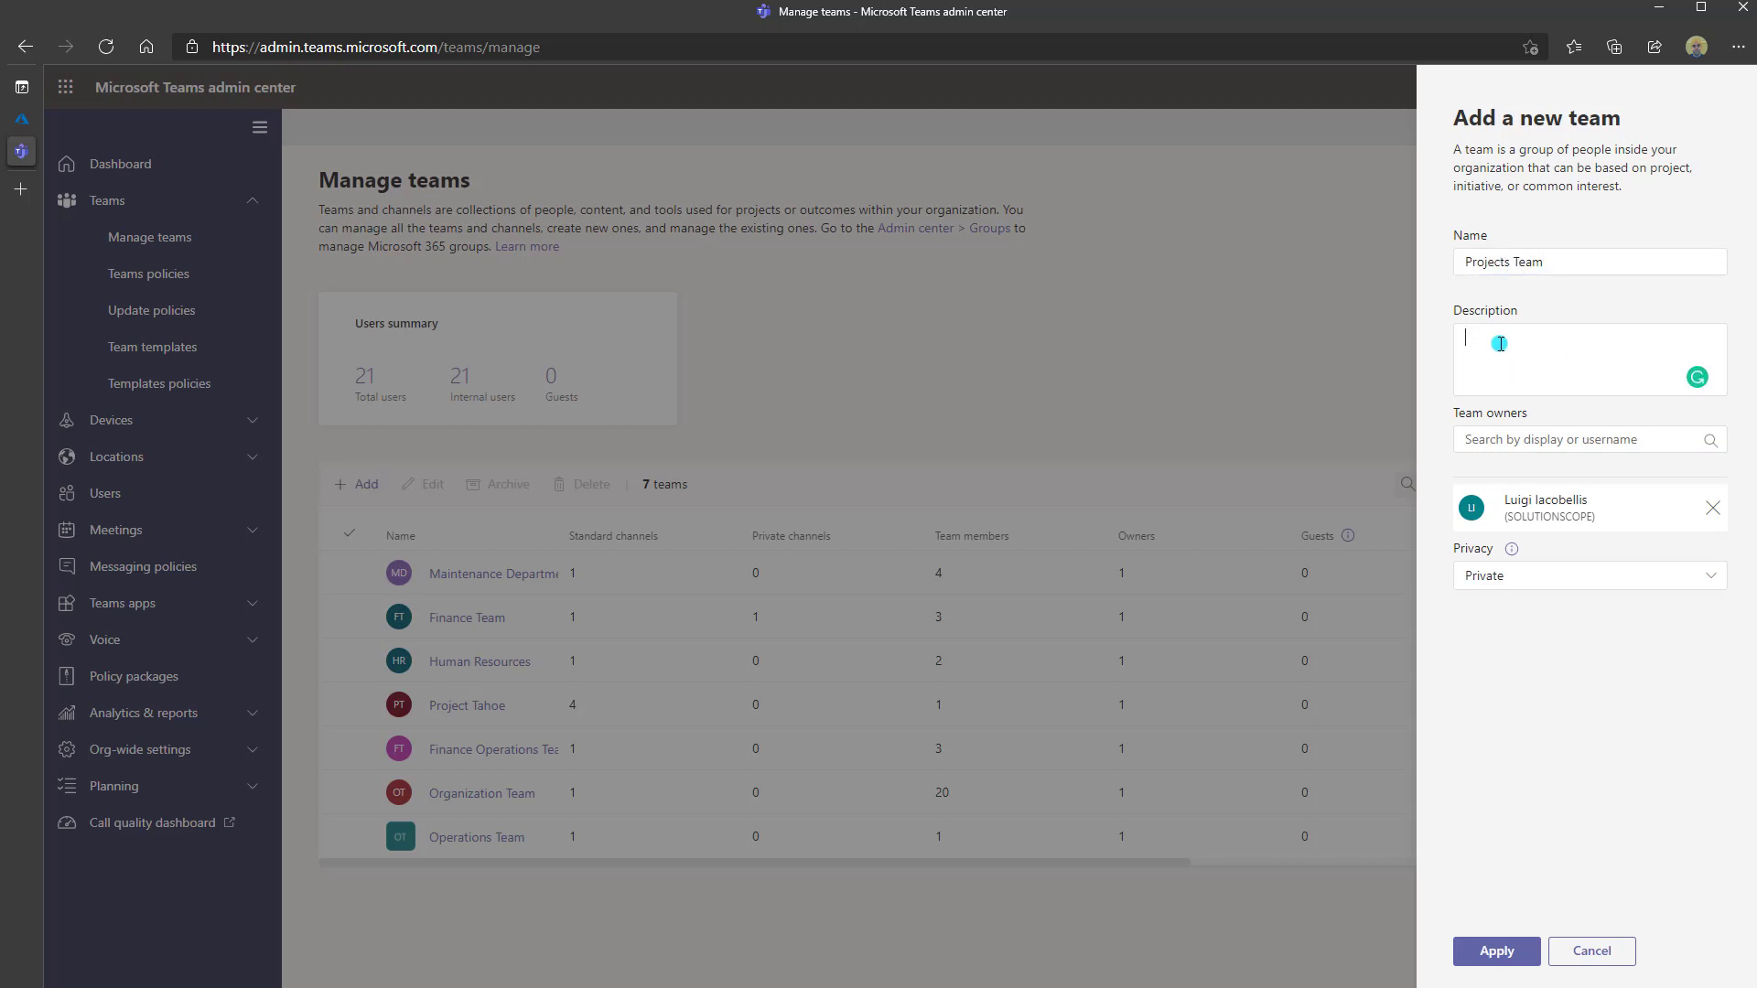
# - Search the team owners by the owner's first name and create Projects Team with its privacy set to Private
pyautogui.click(1498, 440)
pyautogui.write('Luigi')
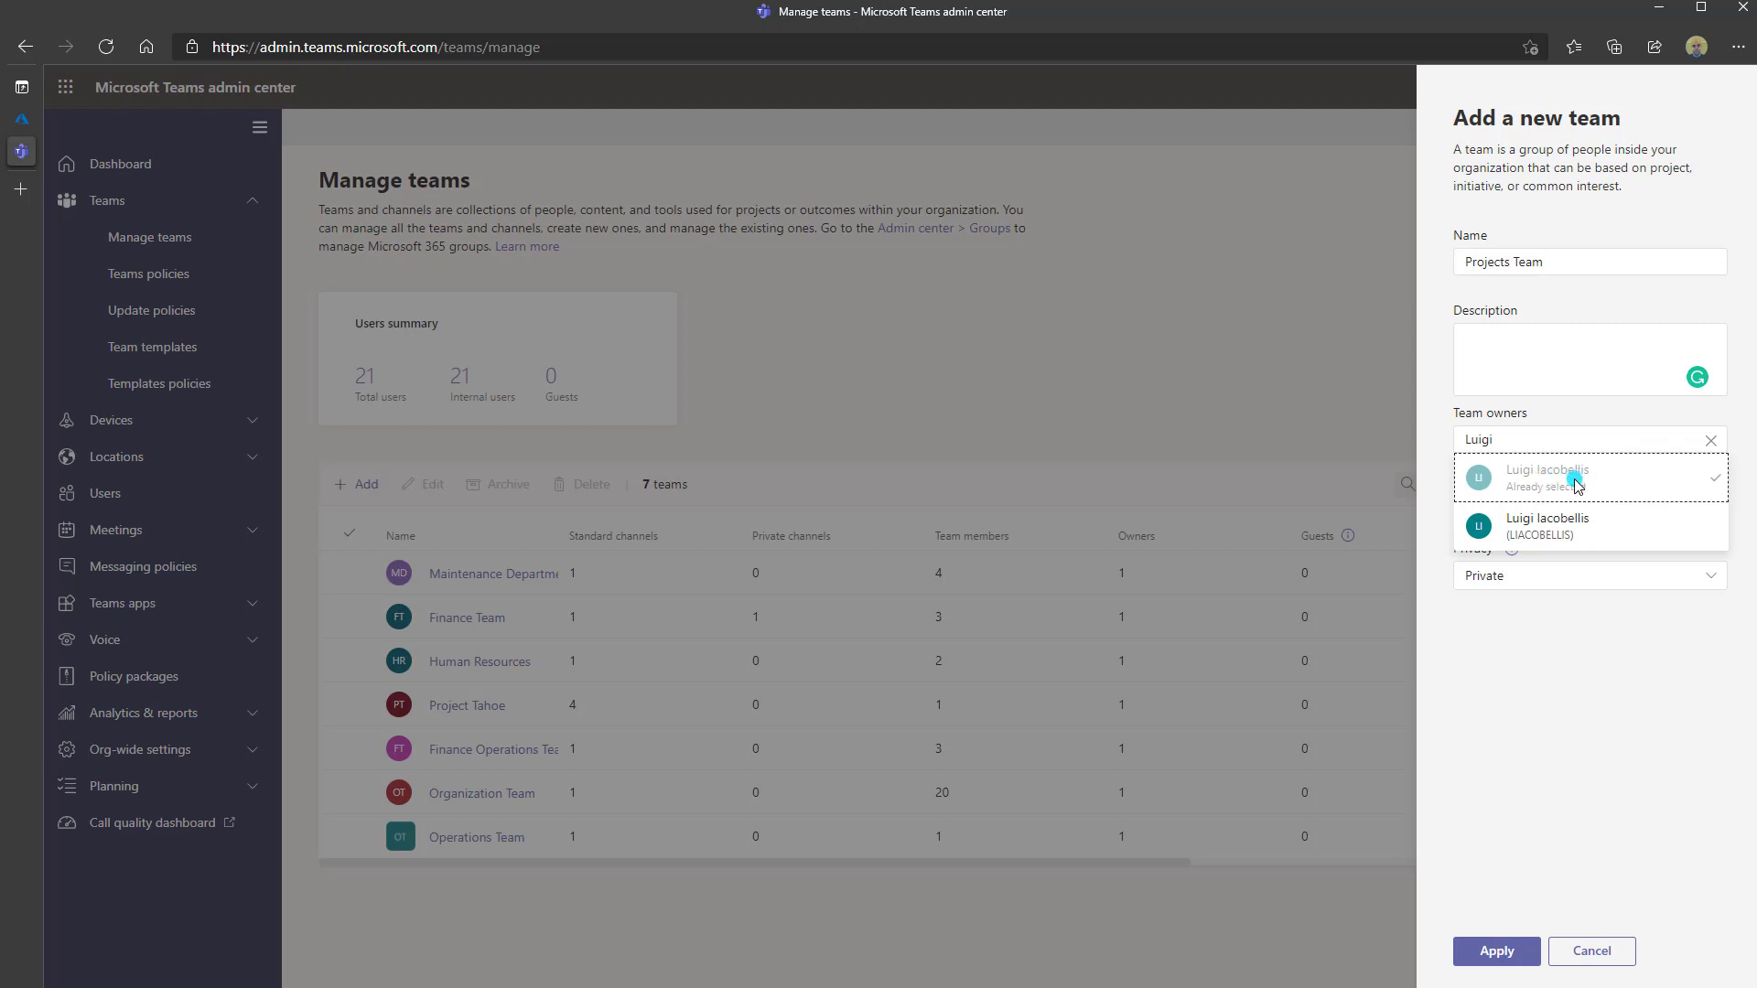
pyautogui.click(1665, 723)
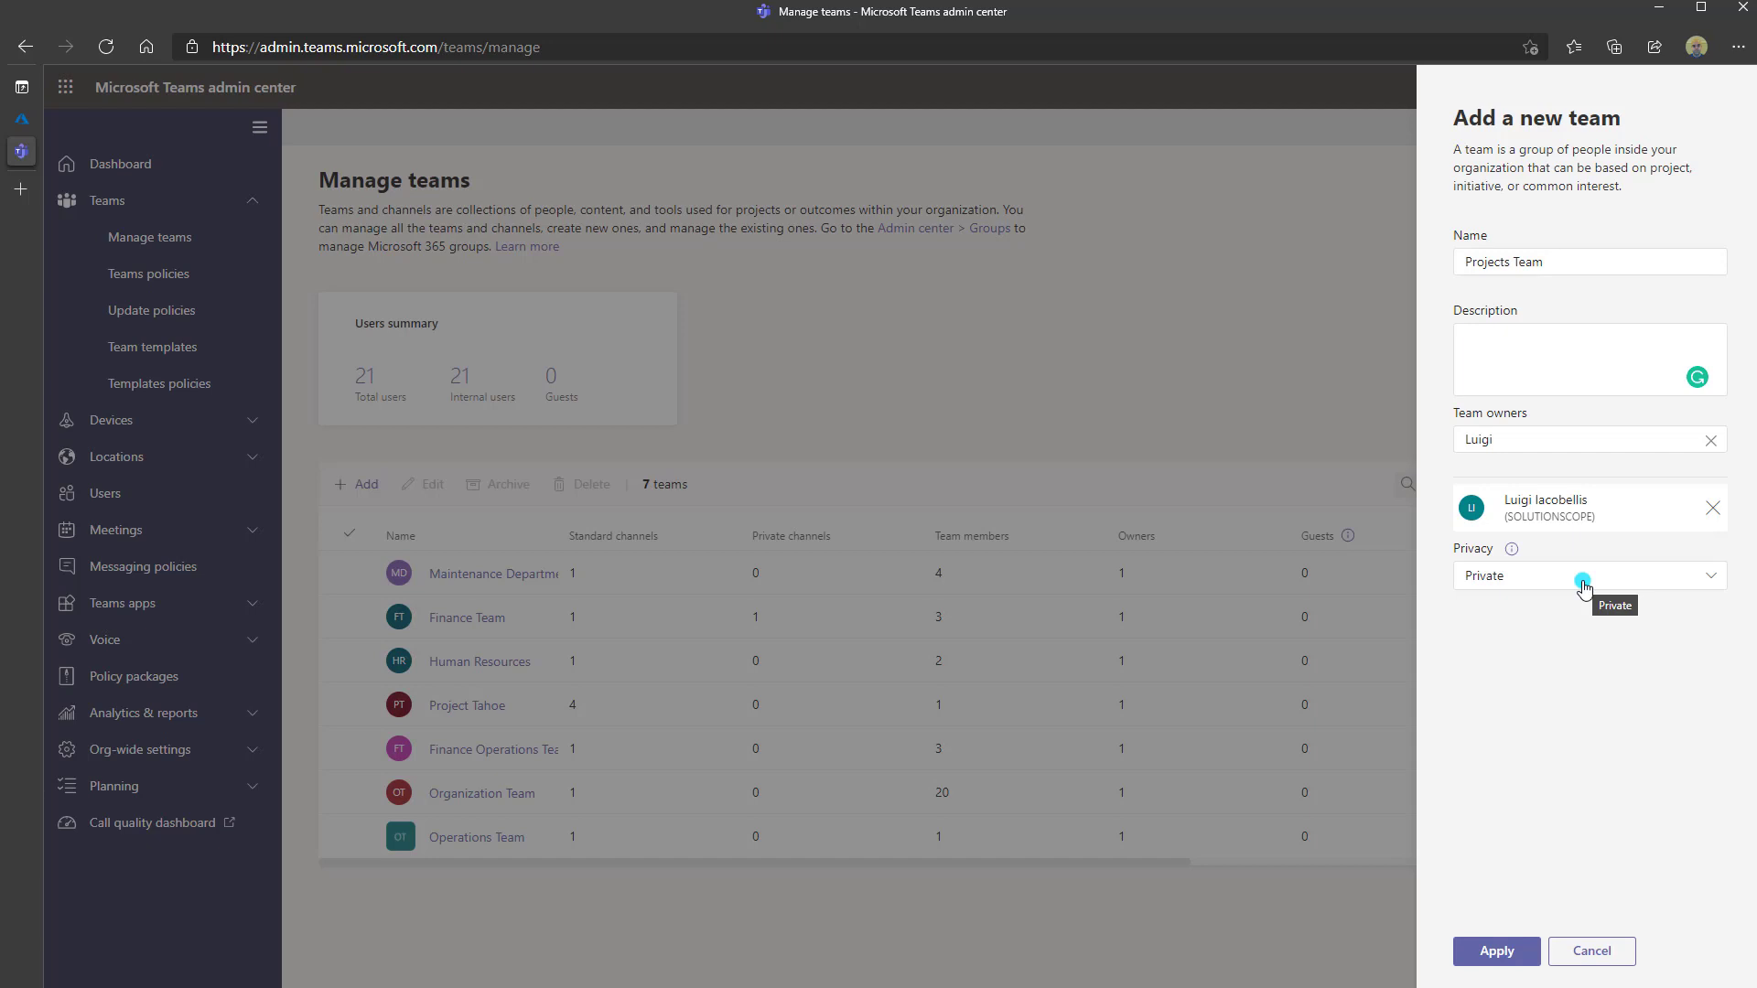
pyautogui.click(1584, 588)
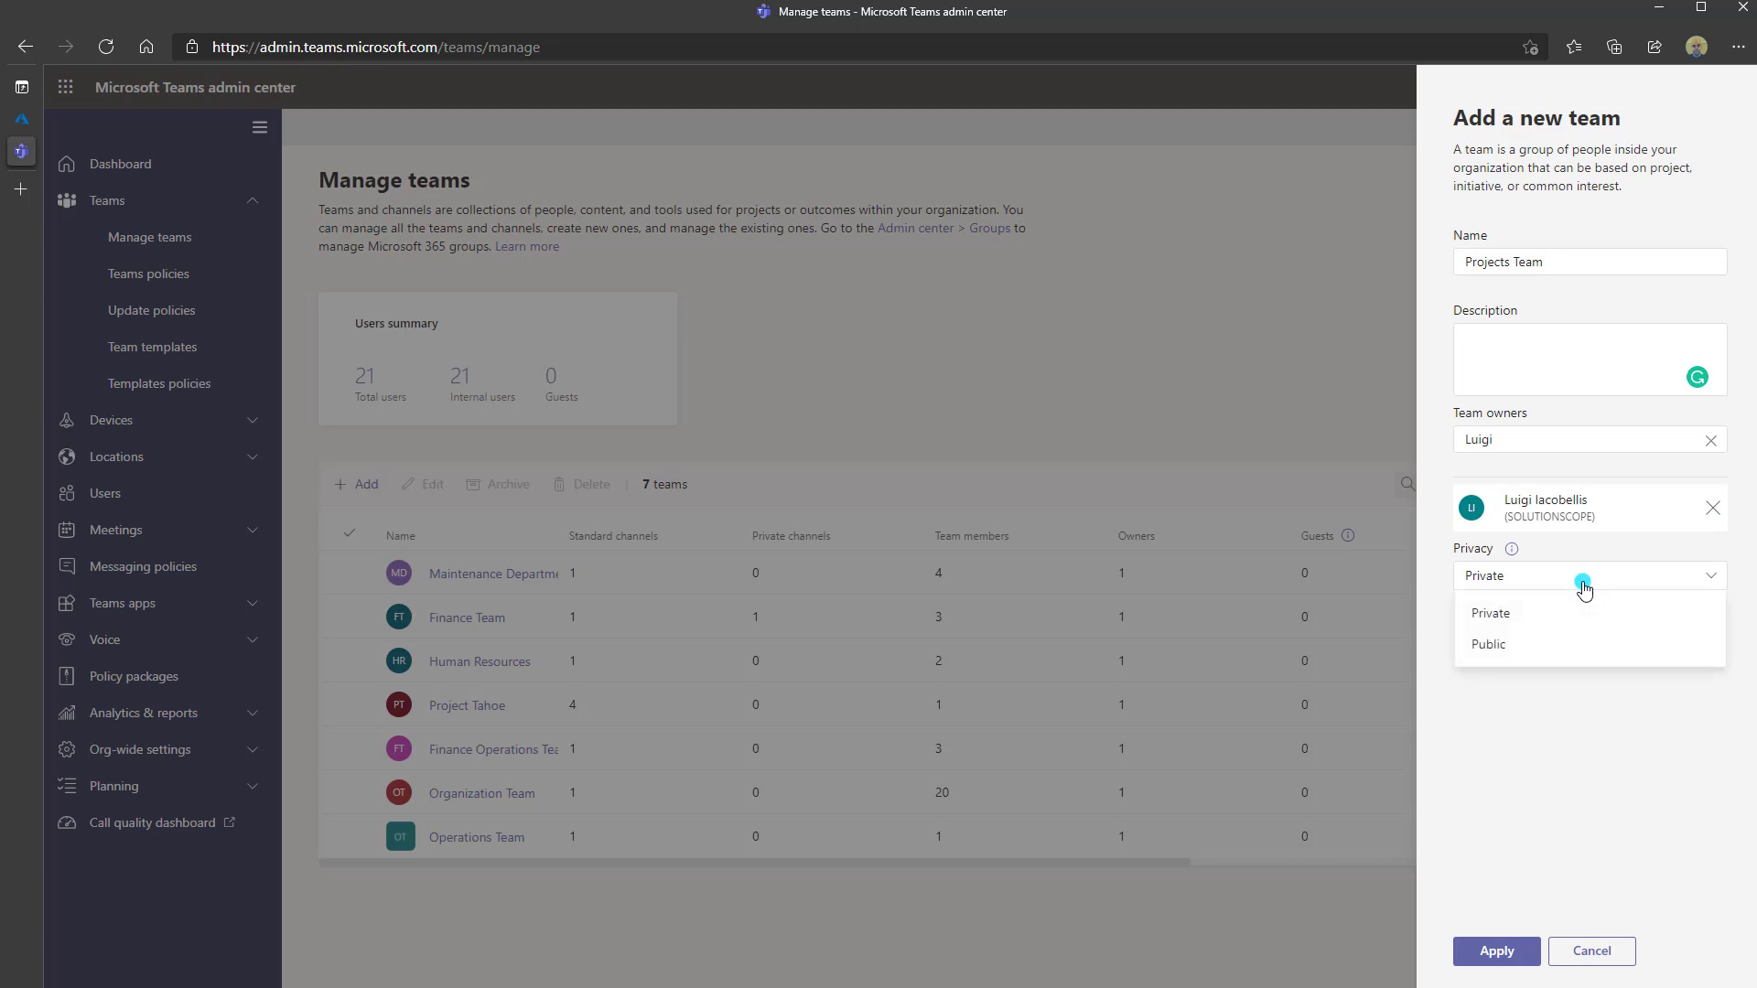
pyautogui.click(1503, 622)
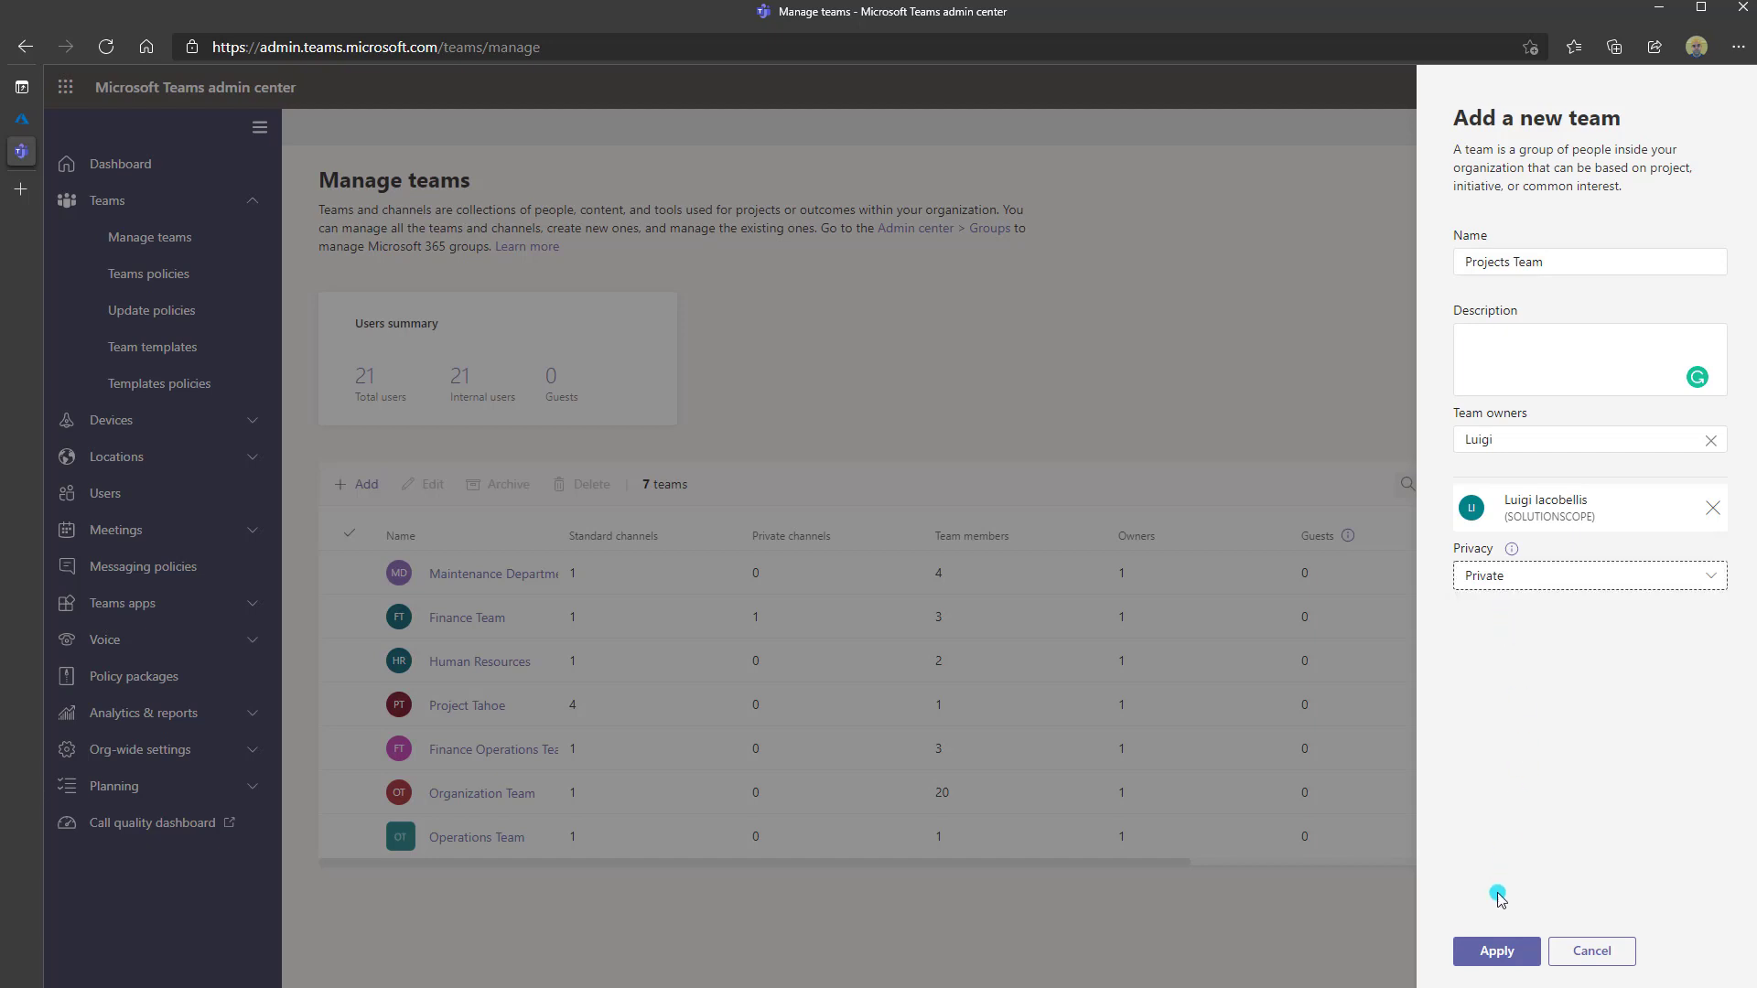
pyautogui.click(1497, 956)
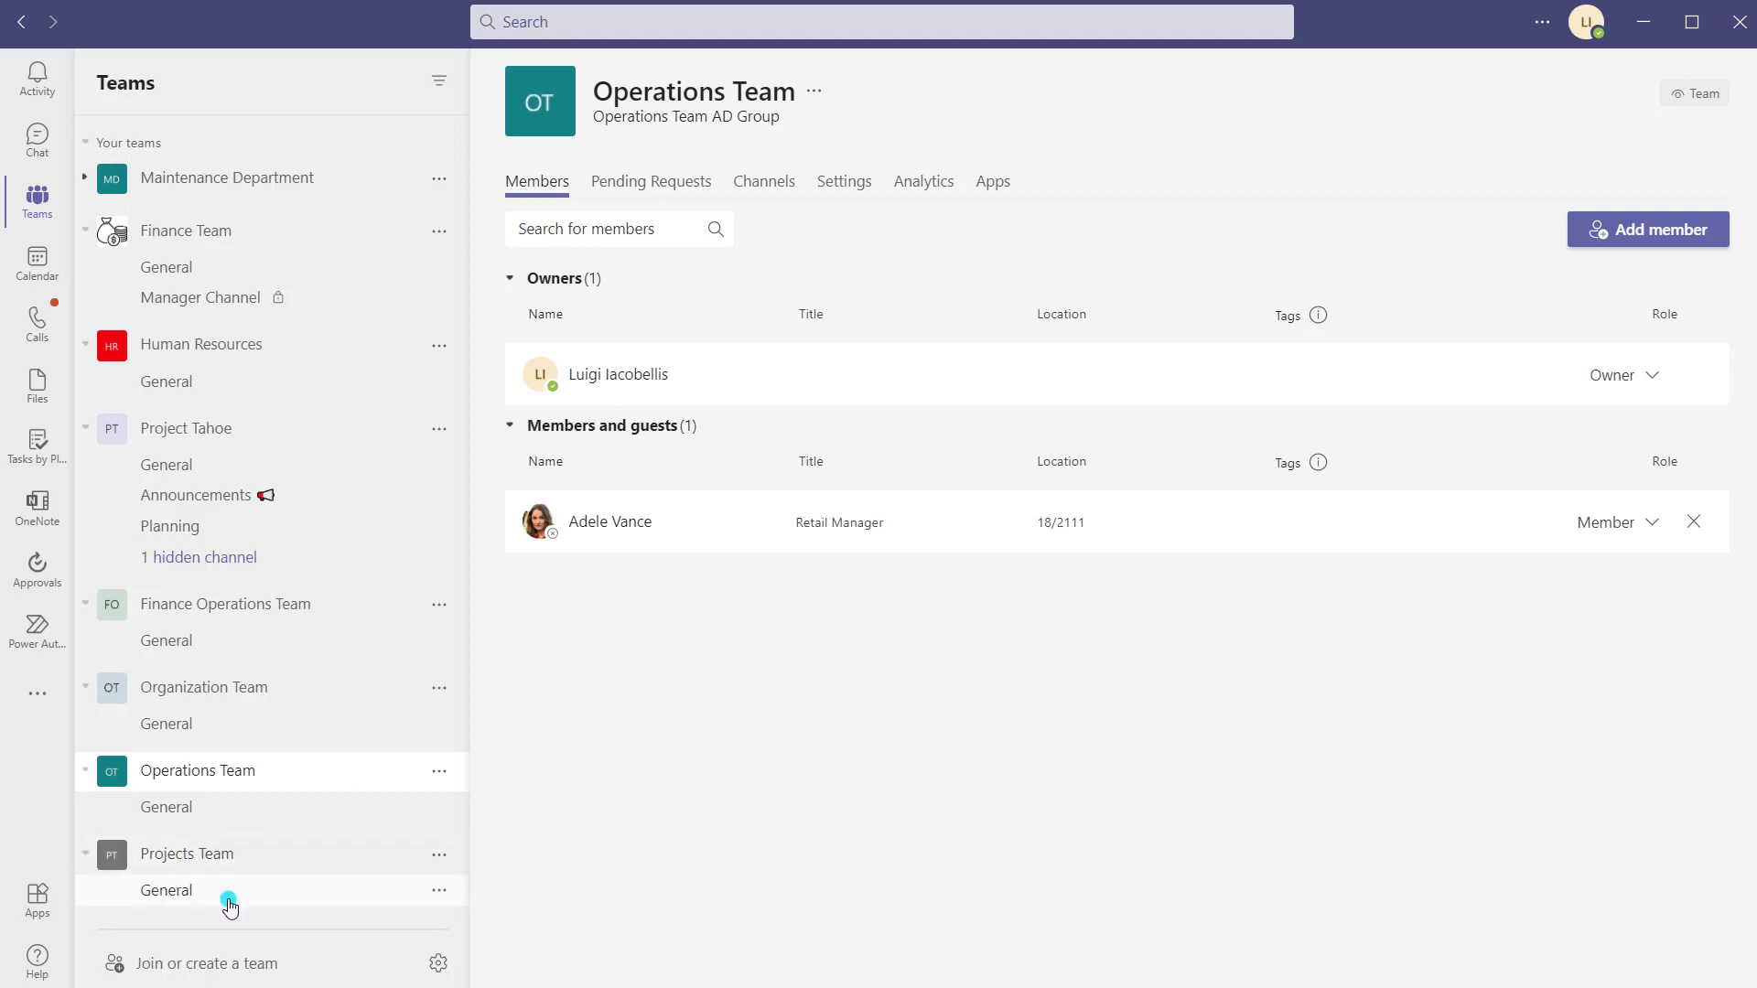
# - In Microsoft Teams, check the owners, members and guests of Projects Team on its team management page
pyautogui.click(438, 861)
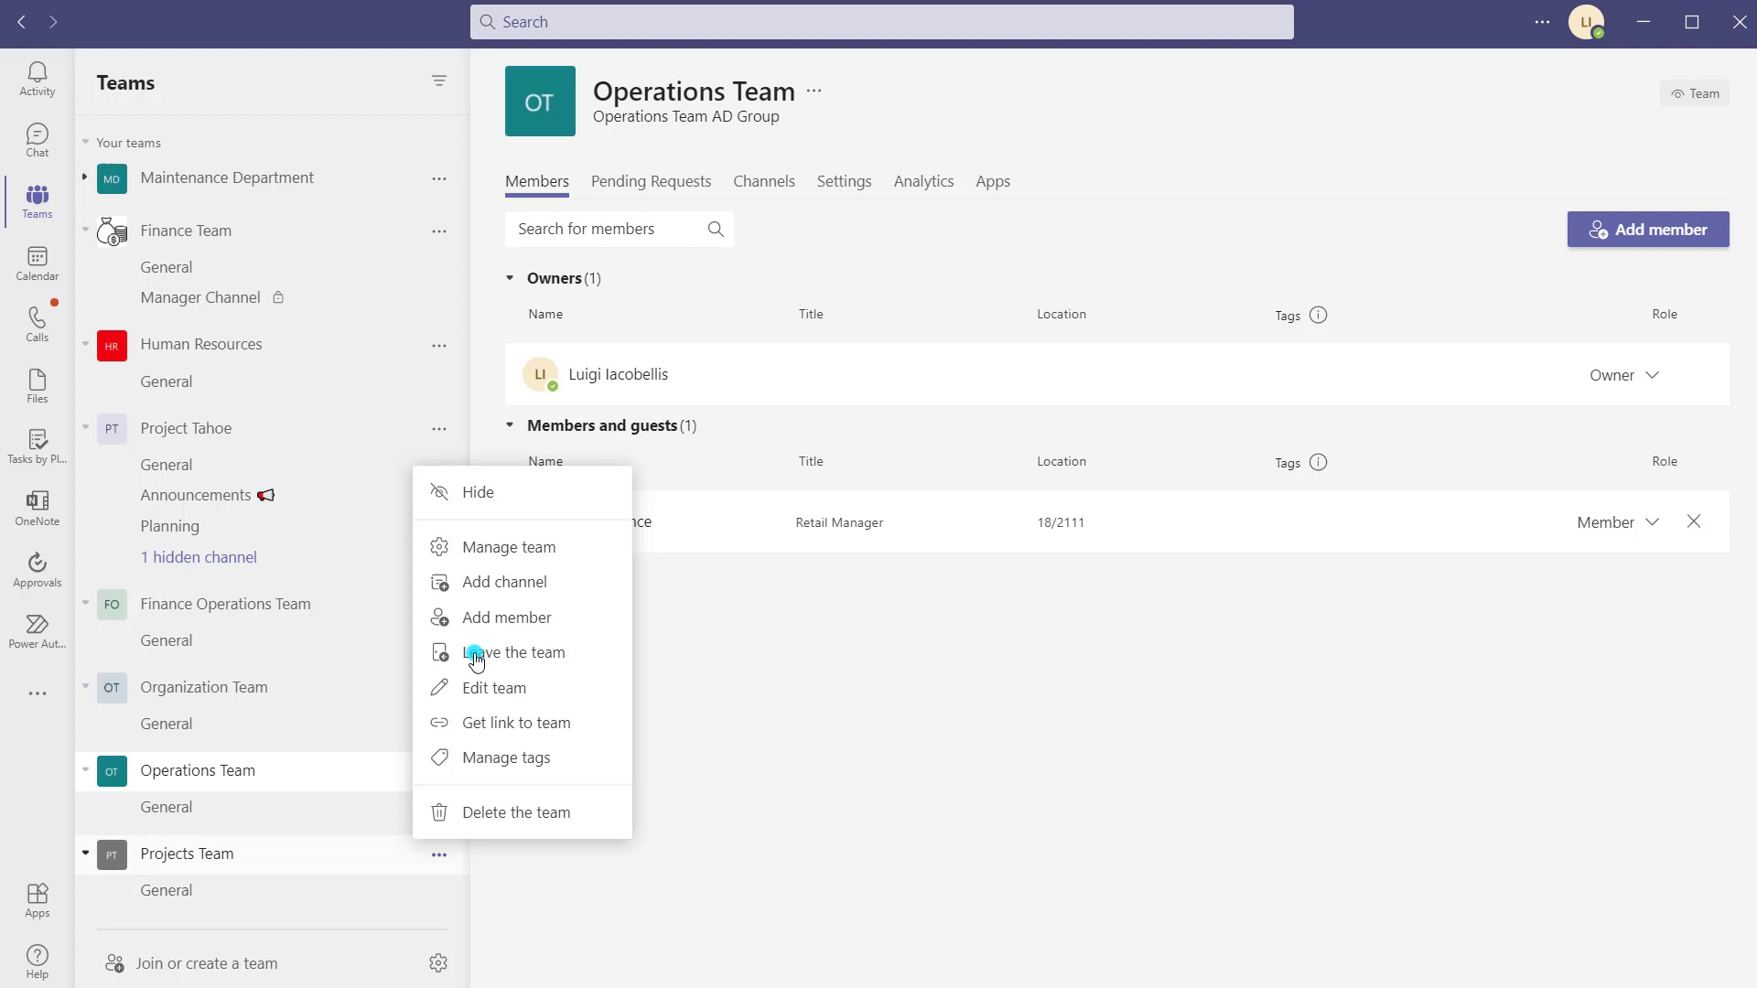
pyautogui.click(491, 549)
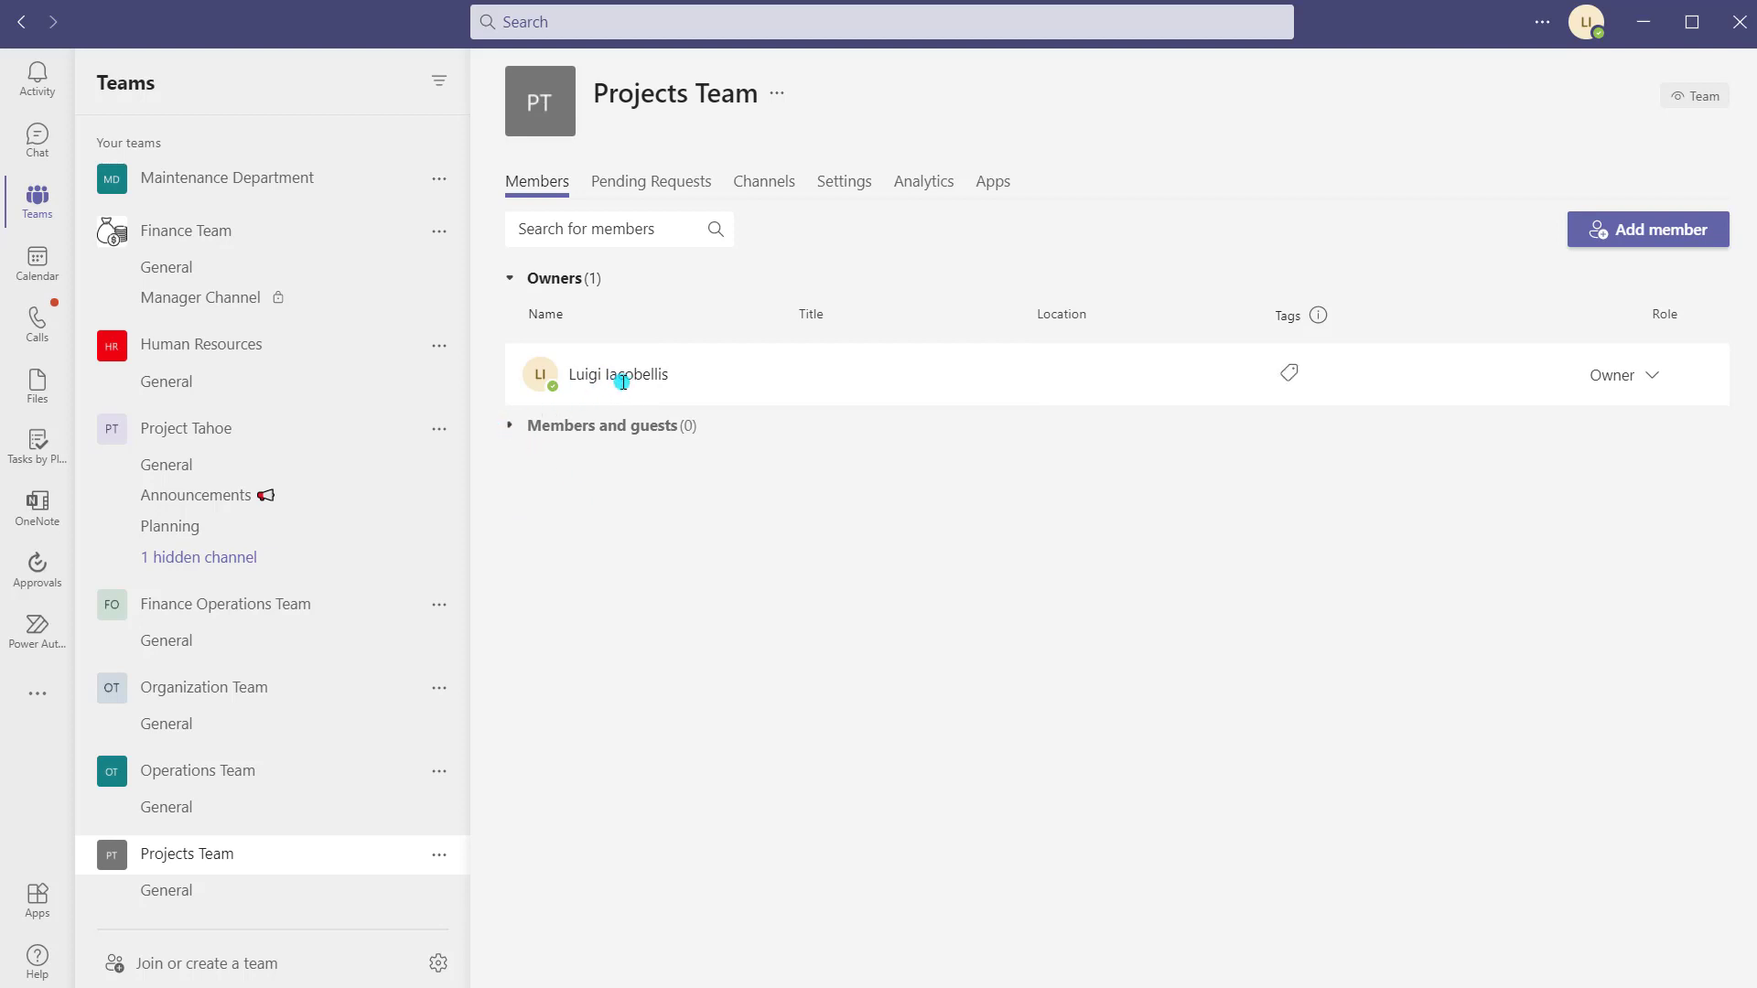
pyautogui.moveTo(622, 383)
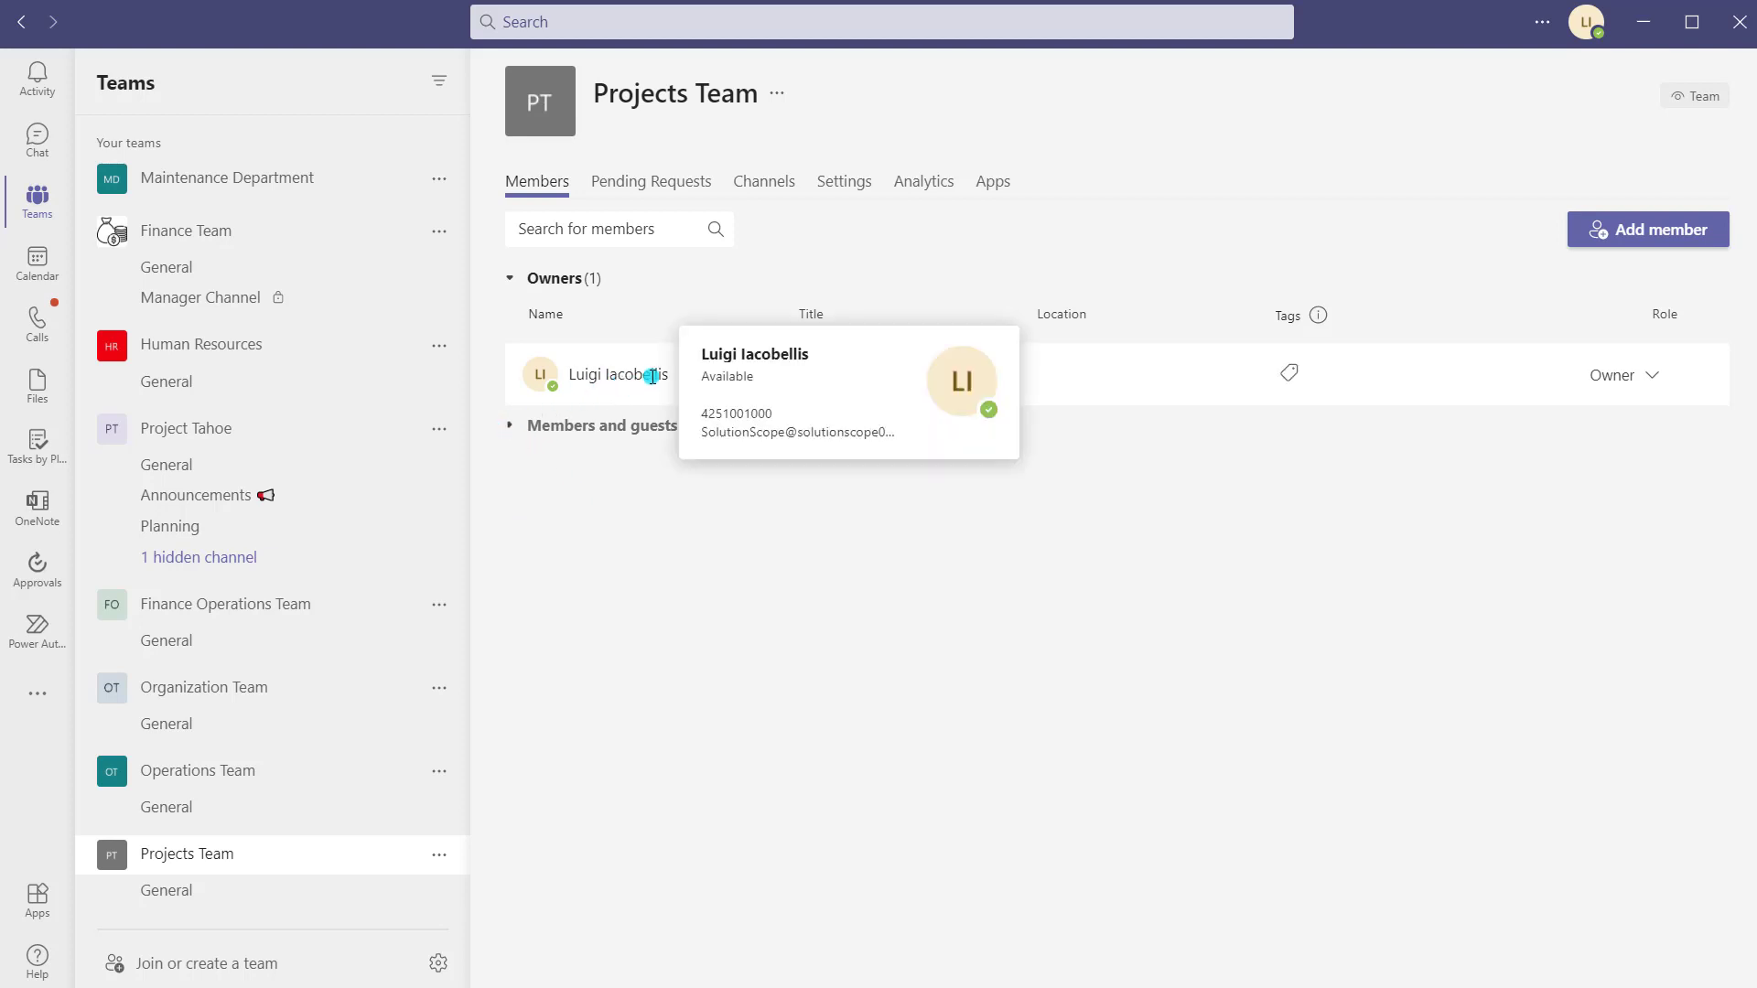